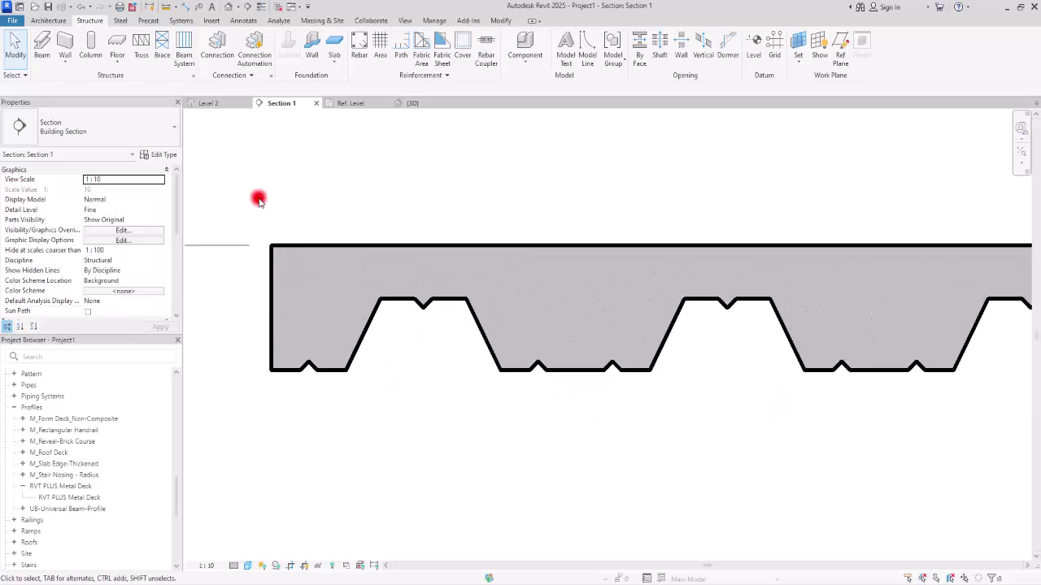
Step: Examine the metal deck slab in the section view, switching thin lines on and off
scroll(607, 223, up, 4)
mouse_move(607, 223)
middle_down()
mouse_move(848, 337)
mouse_move(481, 291)
mouse_move(886, 334)
mouse_move(393, 355)
middle_up()
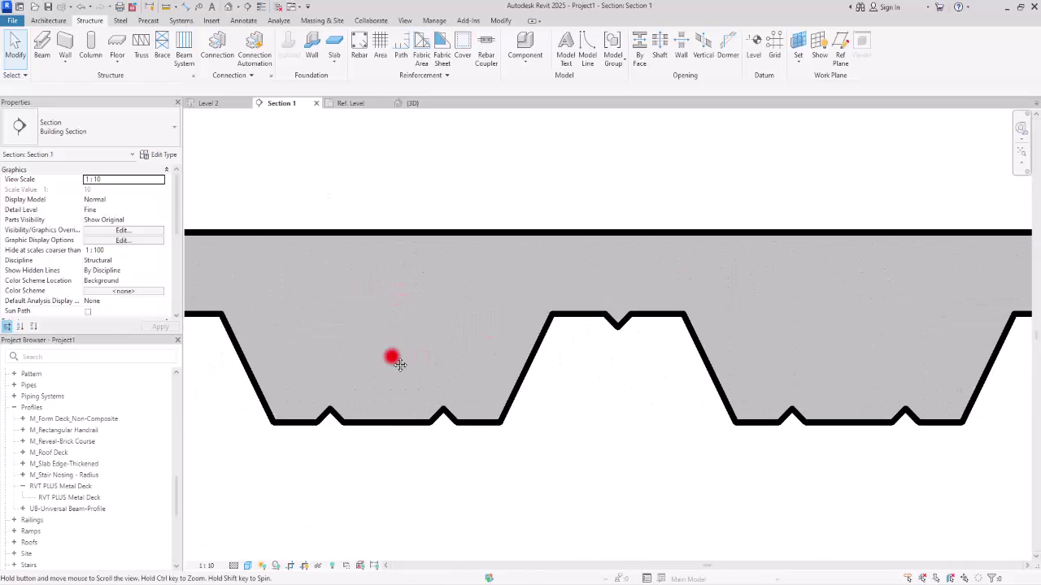
click(258, 6)
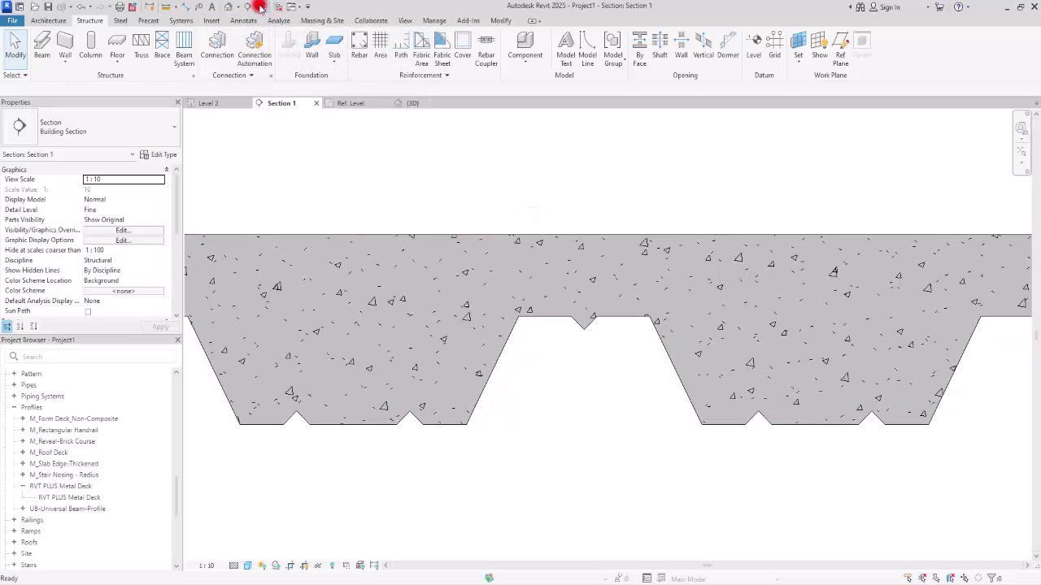
click(259, 7)
scroll(703, 258, down, 2)
mouse_move(856, 347)
middle_down()
mouse_move(622, 395)
mouse_move(918, 453)
mouse_move(650, 437)
mouse_move(531, 446)
middle_up()
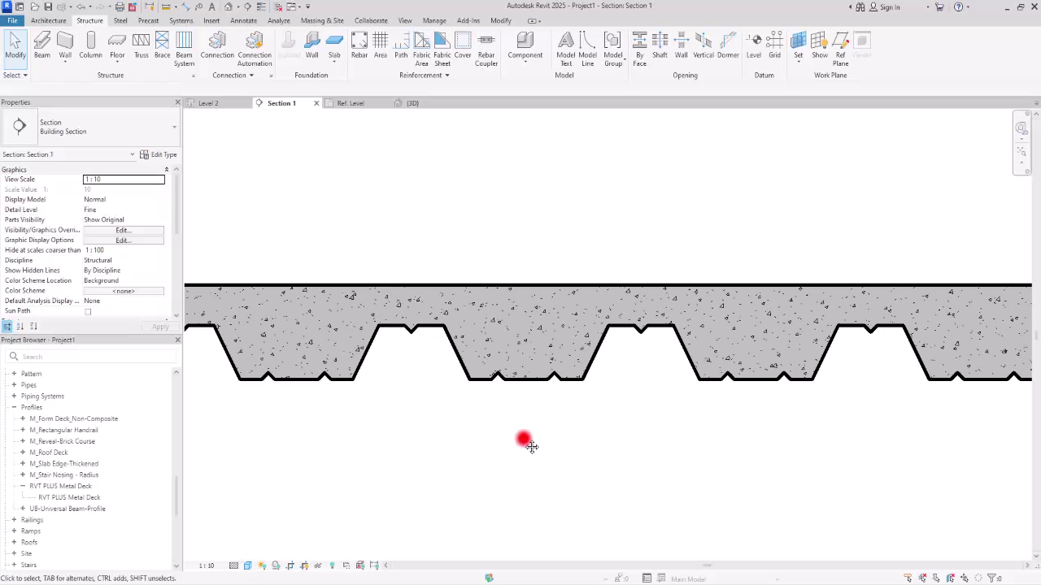
scroll(464, 353, up, 3)
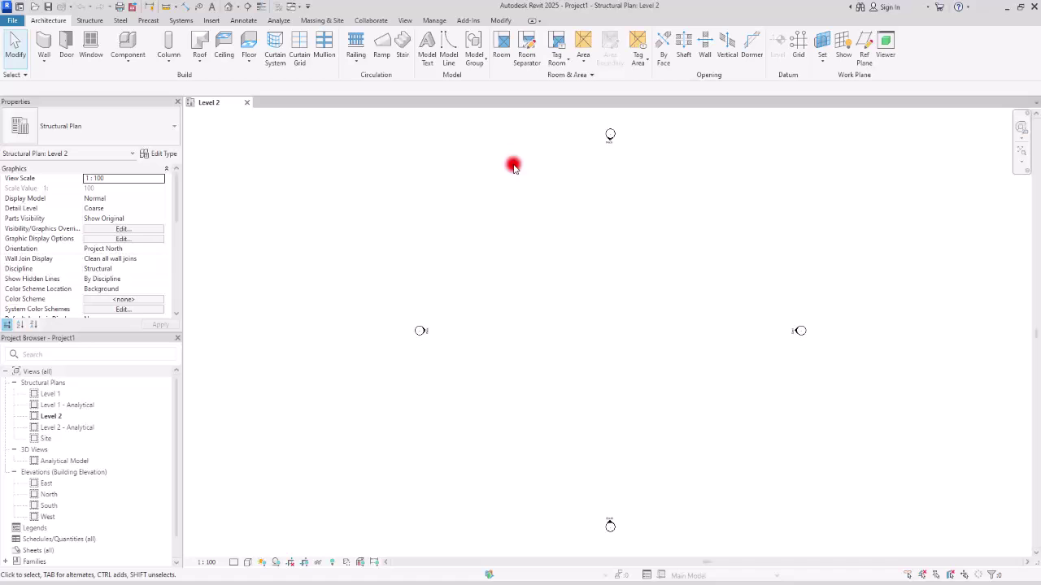
Step: Start a structural floor on Level 2 using the type 160mm Concrete With 50mm Metal Deck
click(85, 21)
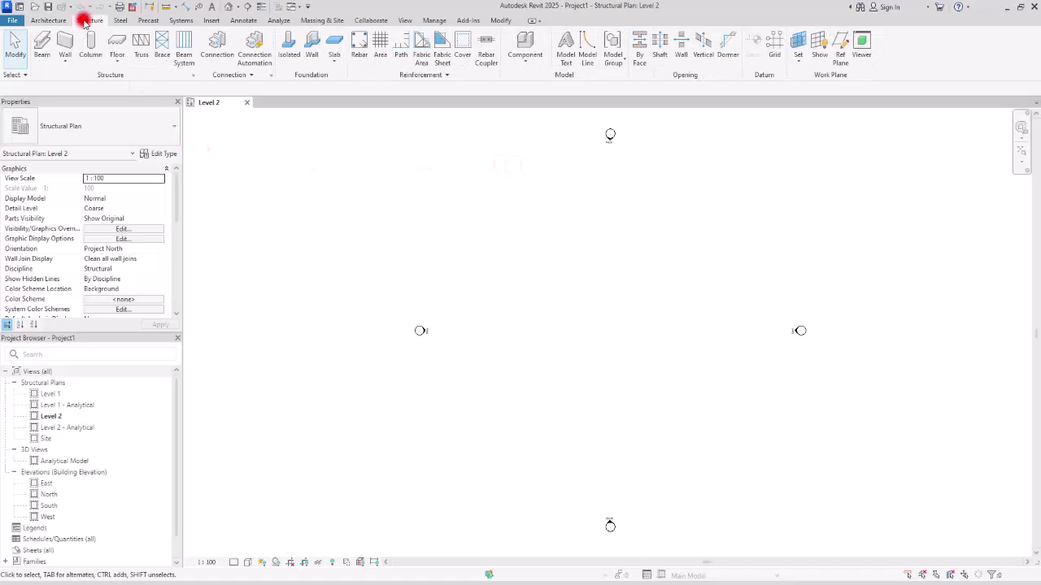
click(117, 64)
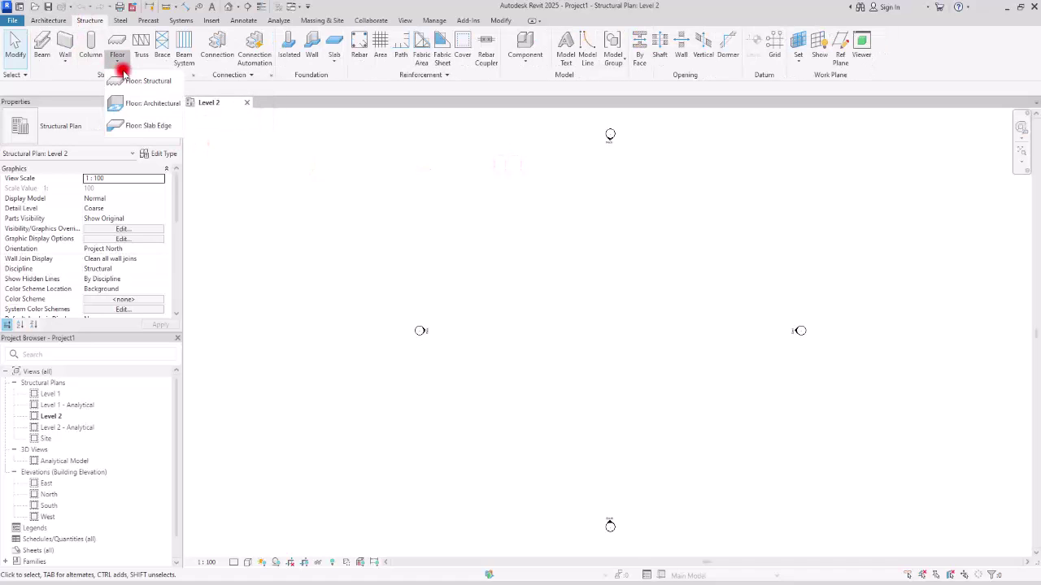
click(132, 85)
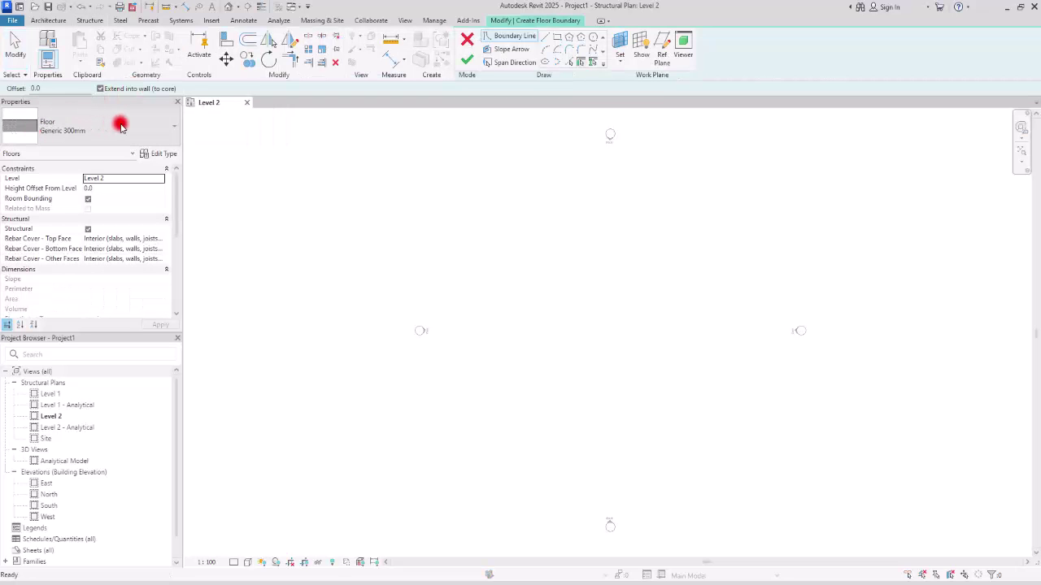
click(120, 126)
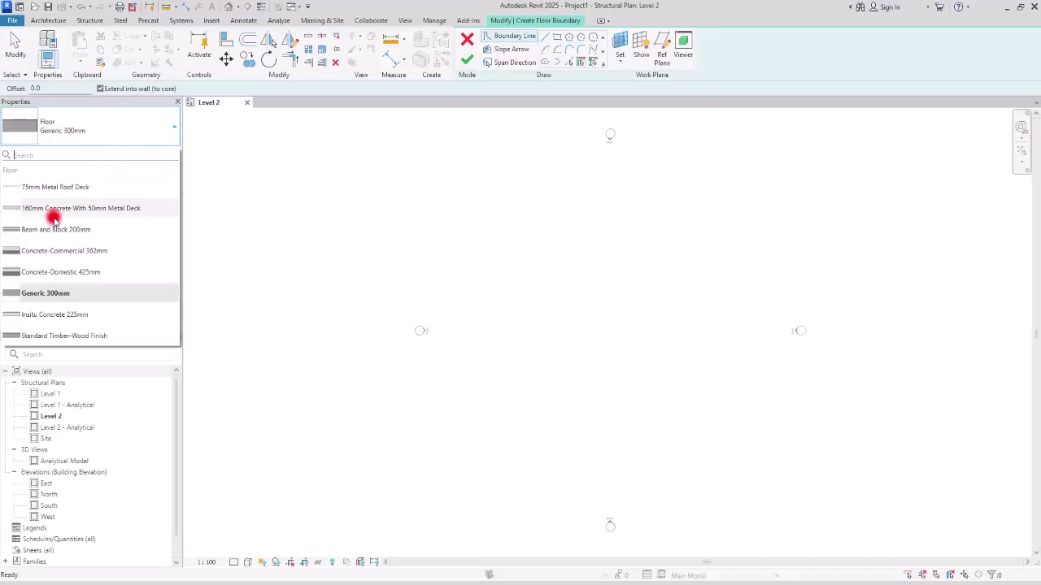
click(135, 208)
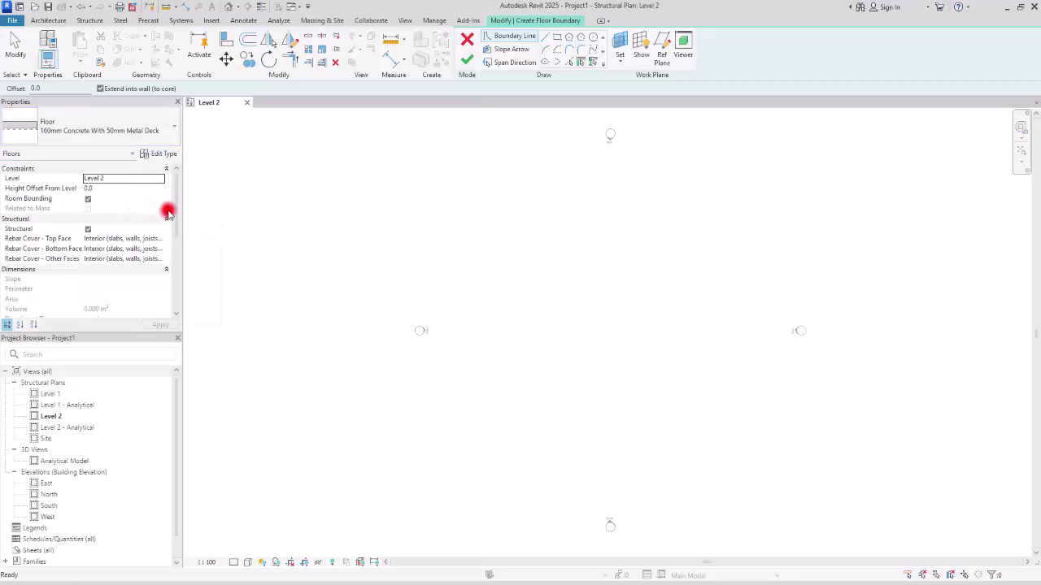
Step: Sketch a rectangular floor boundary about 14000 by 11000 mm between the elevation markers
click(558, 38)
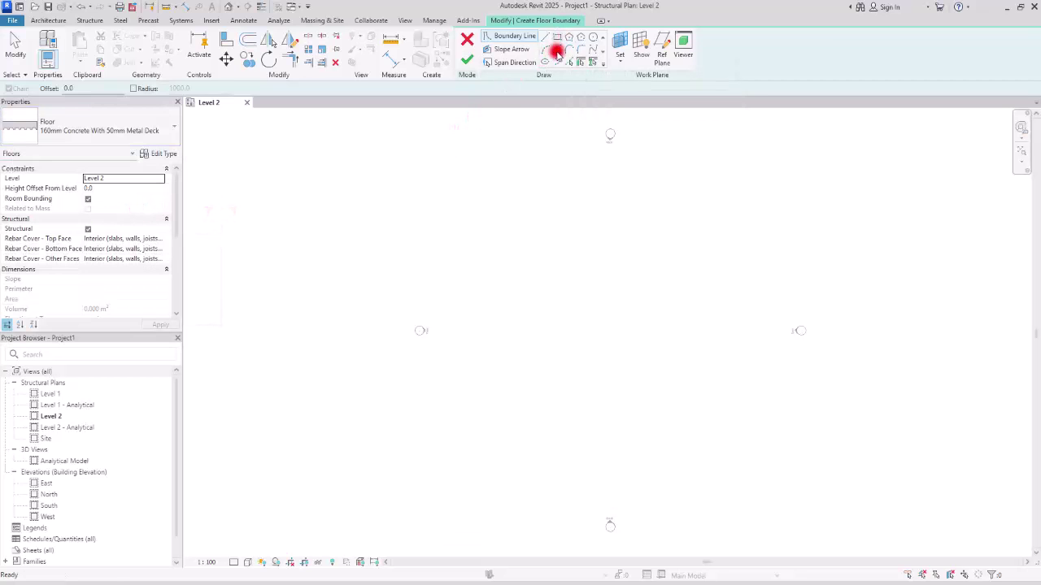
click(541, 269)
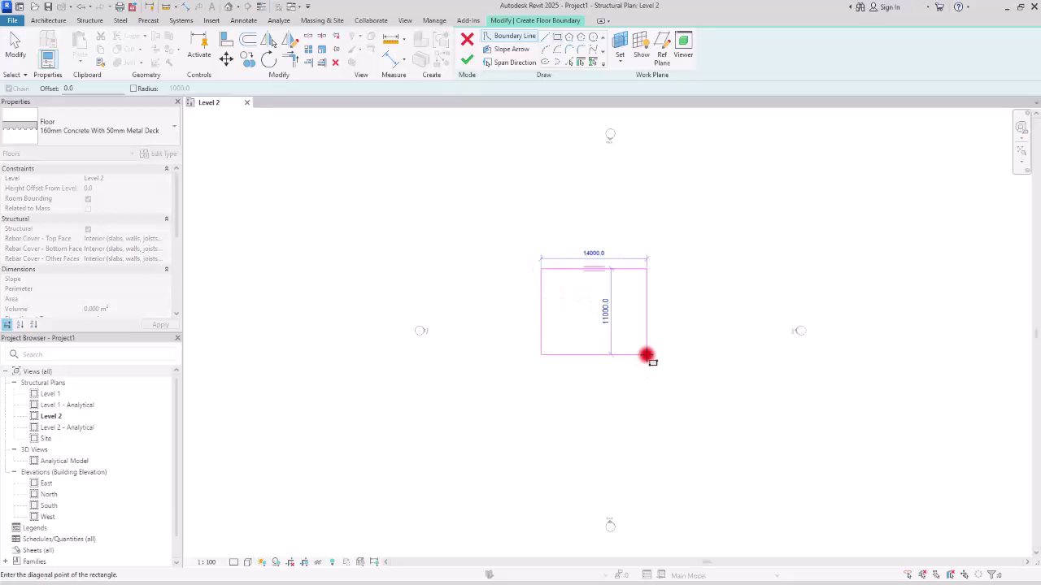
click(646, 356)
key(Escape)
Step: Set the deck's span direction along the boundary's right vertical edge and finish the floor
scroll(635, 334, up, 5)
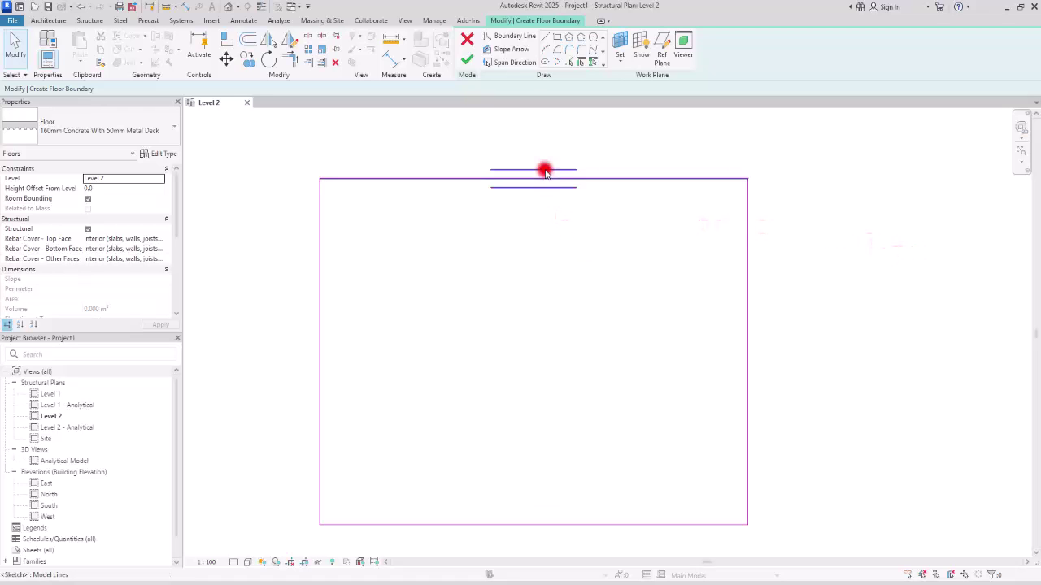
click(506, 62)
click(748, 268)
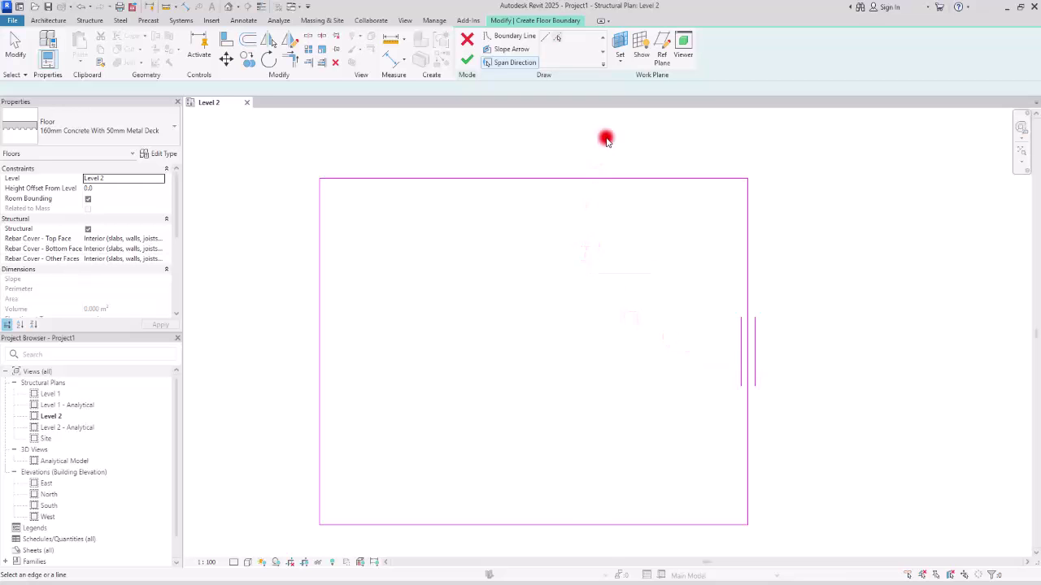
scroll(577, 282, down, 1)
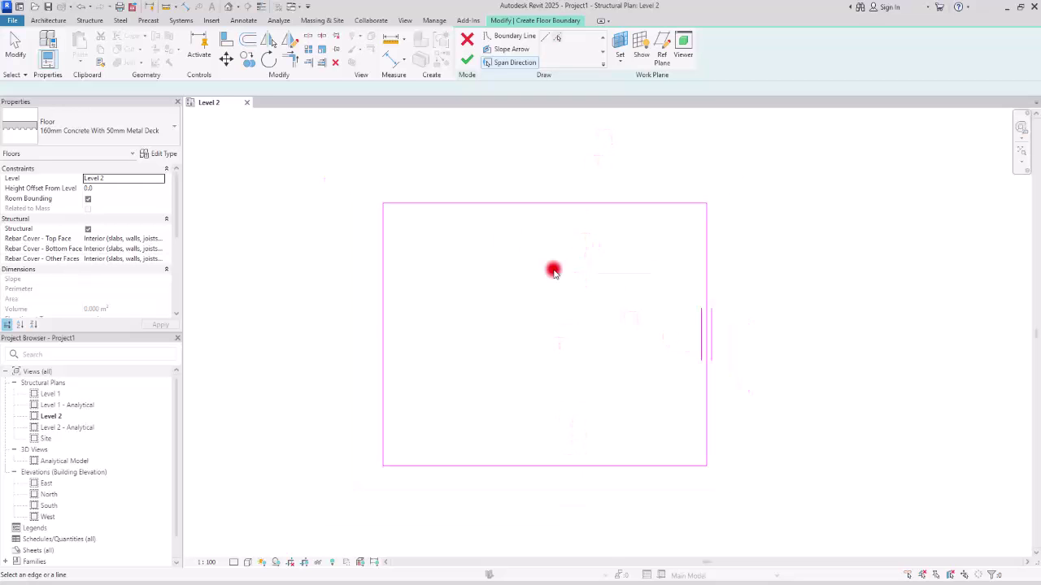
click(466, 60)
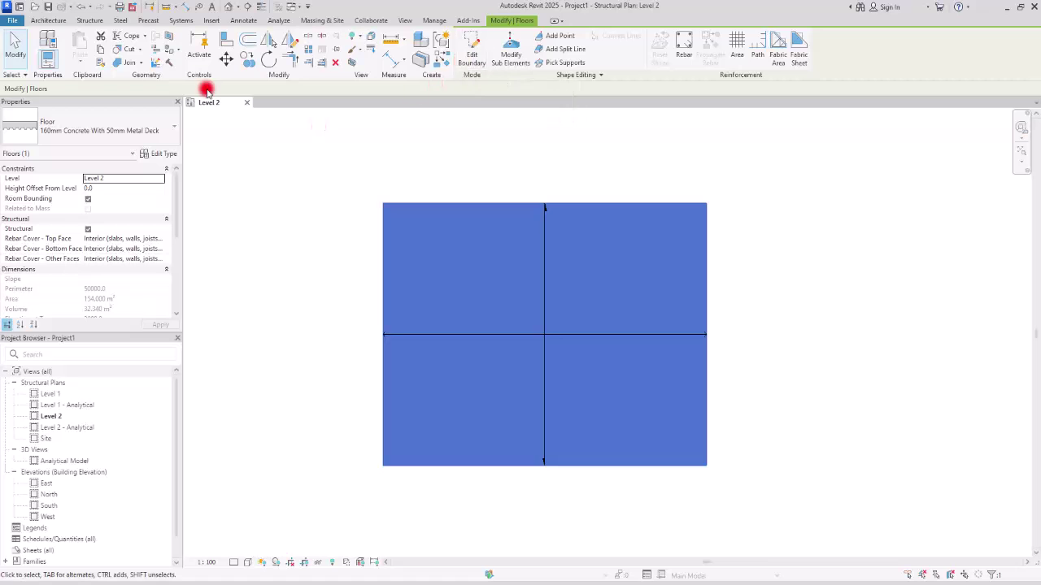
Step: Place a horizontal building section across the upper part of the floor, flip it to look downward, and extend its depth past the lower edge
click(246, 5)
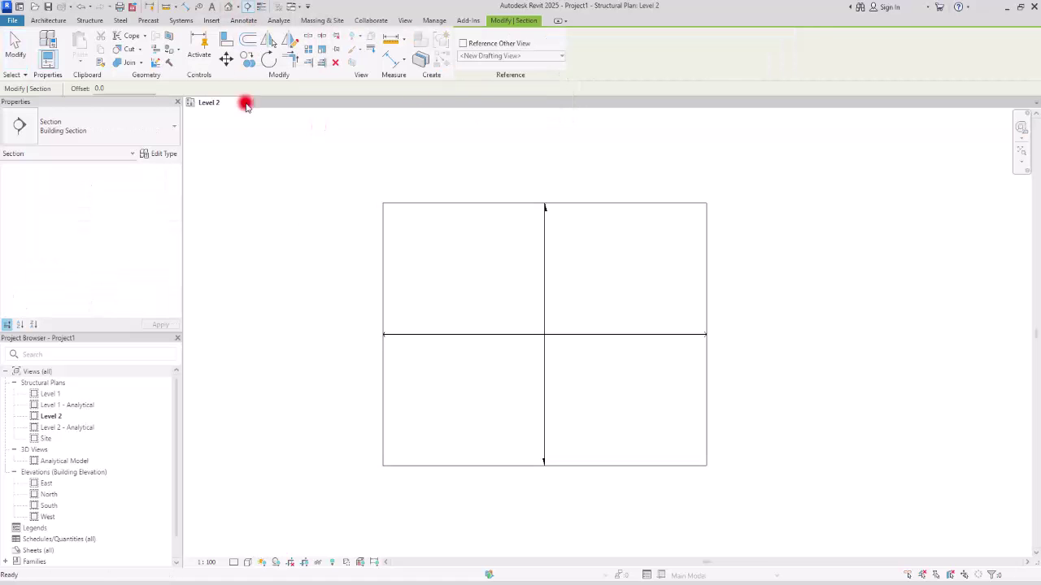
click(271, 236)
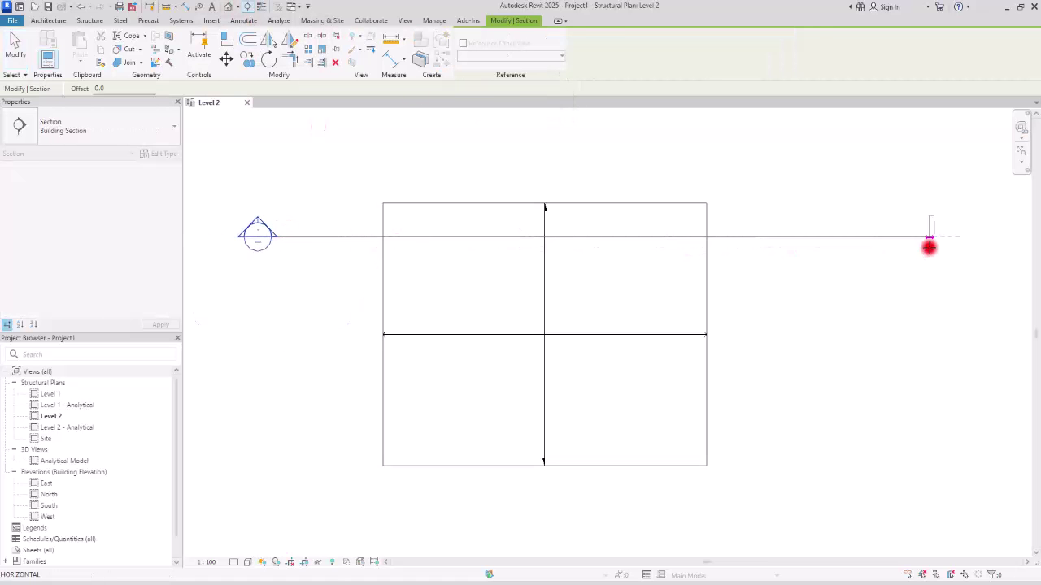
click(931, 237)
click(289, 261)
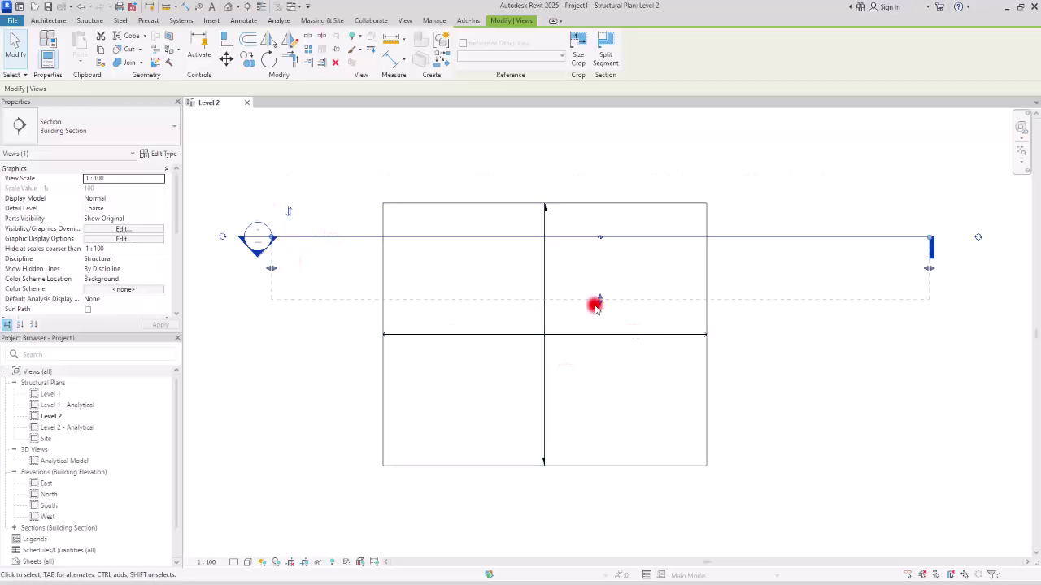
drag(596, 309, 595, 495)
key(Escape)
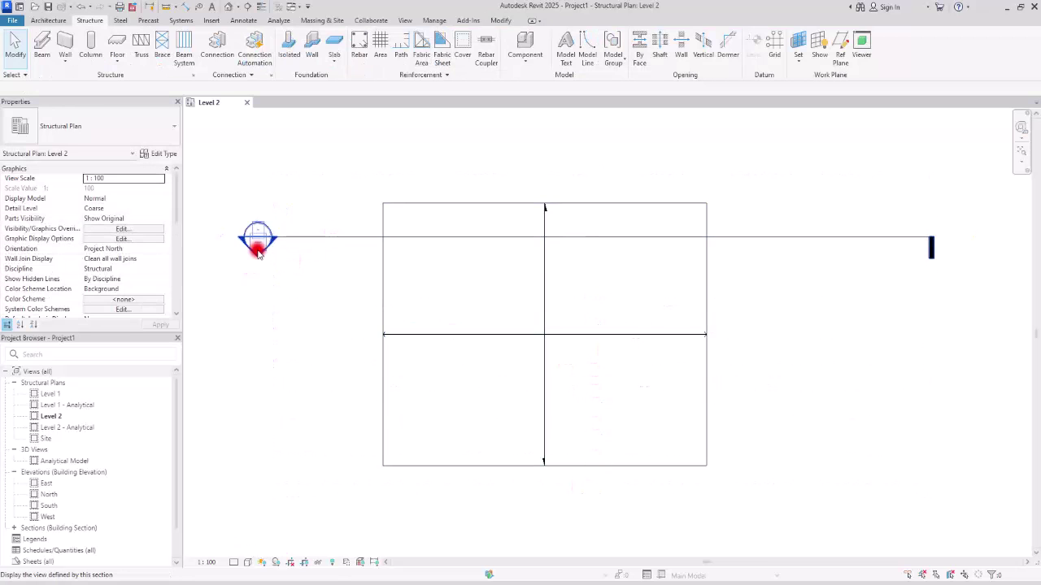
Step: Open the new section view at the slab's left end and set its detail level to Fine
scroll(431, 329, up, 3)
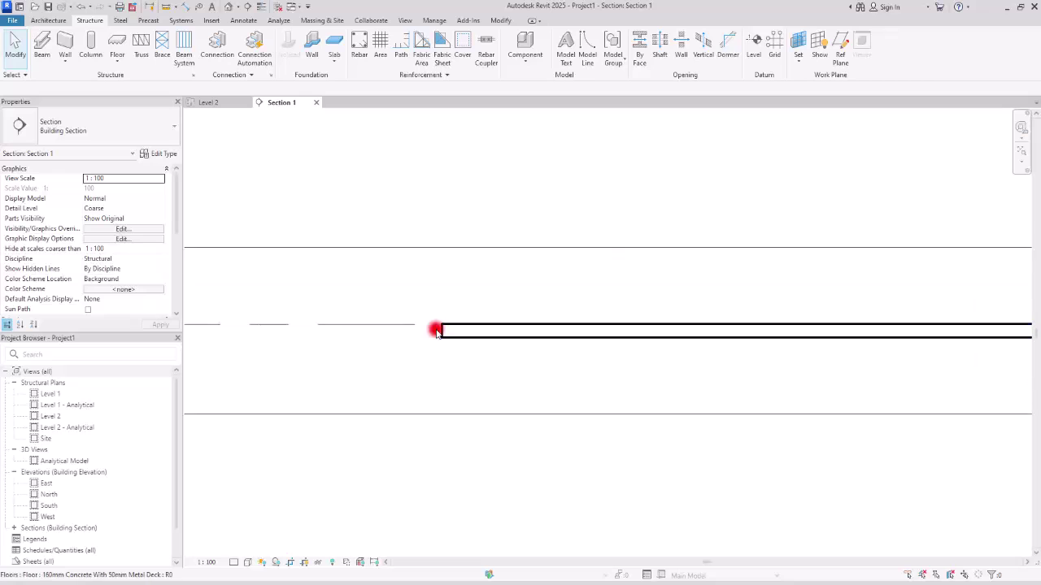
scroll(580, 378, up, 2)
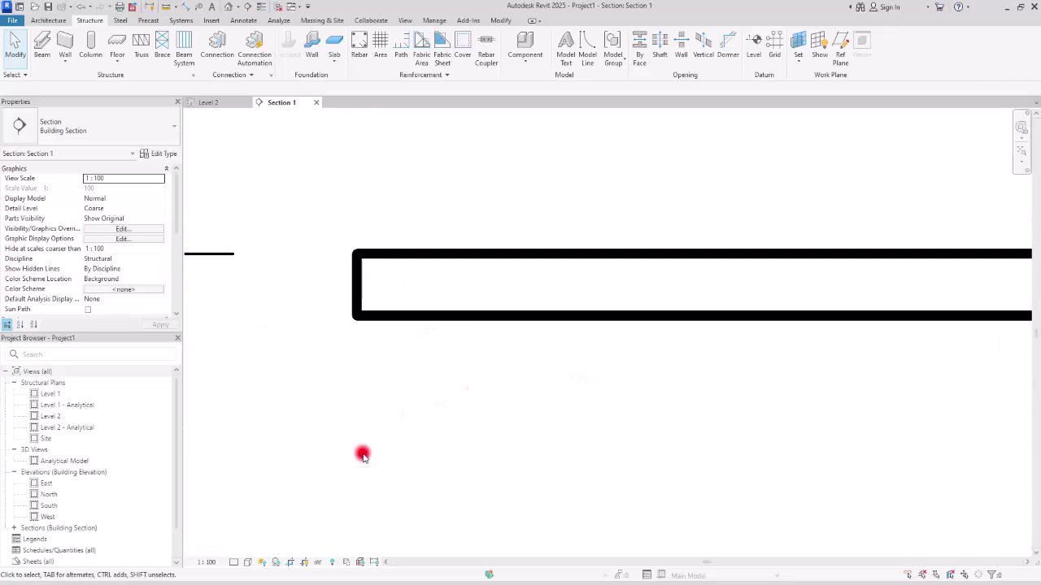
click(236, 563)
click(244, 553)
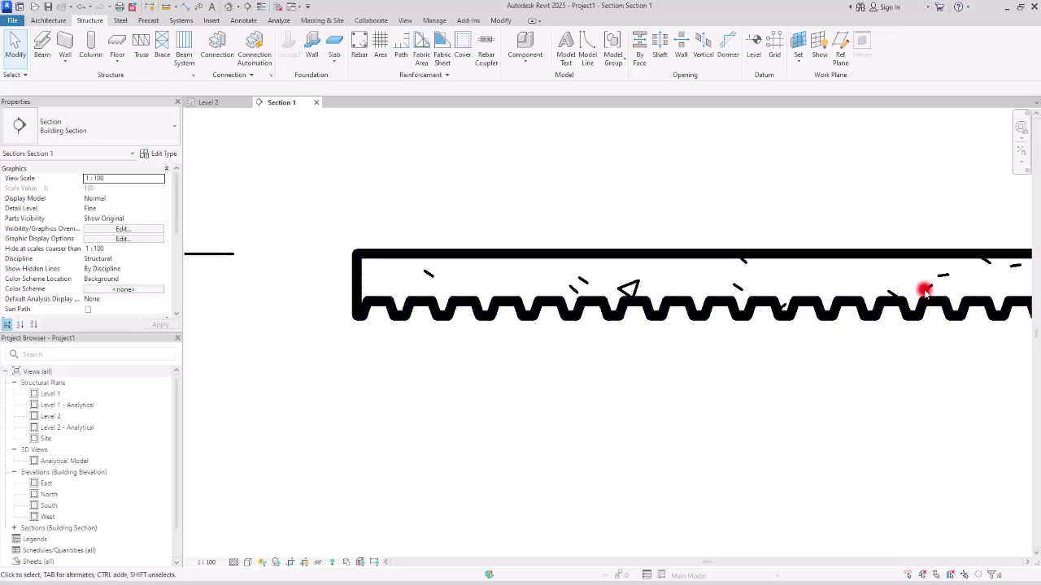
Step: Switch thin lines on and off, and set the section view's scale to 1:10
scroll(931, 284, up, 3)
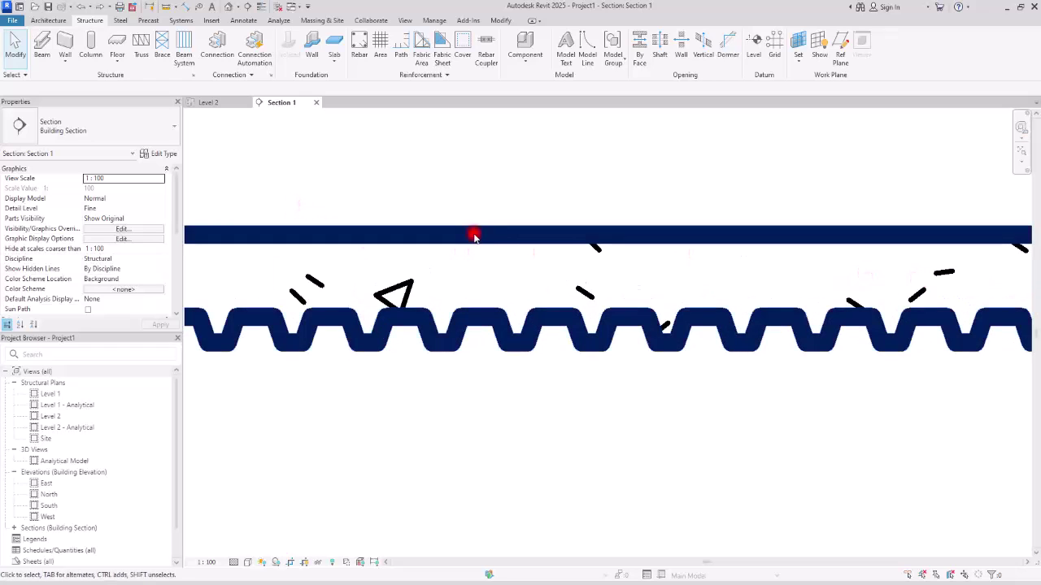
click(260, 7)
click(260, 7)
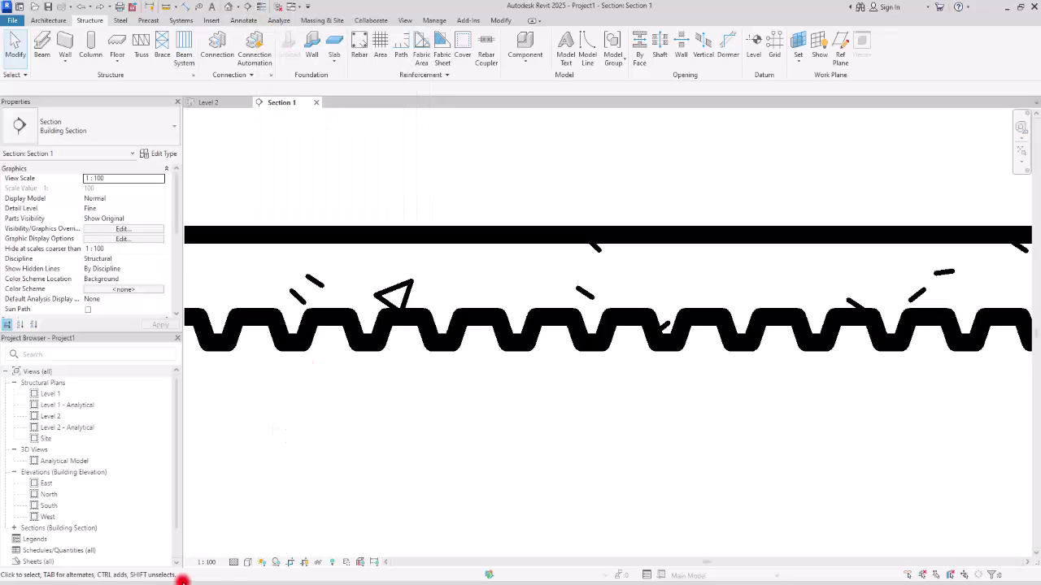
click(214, 563)
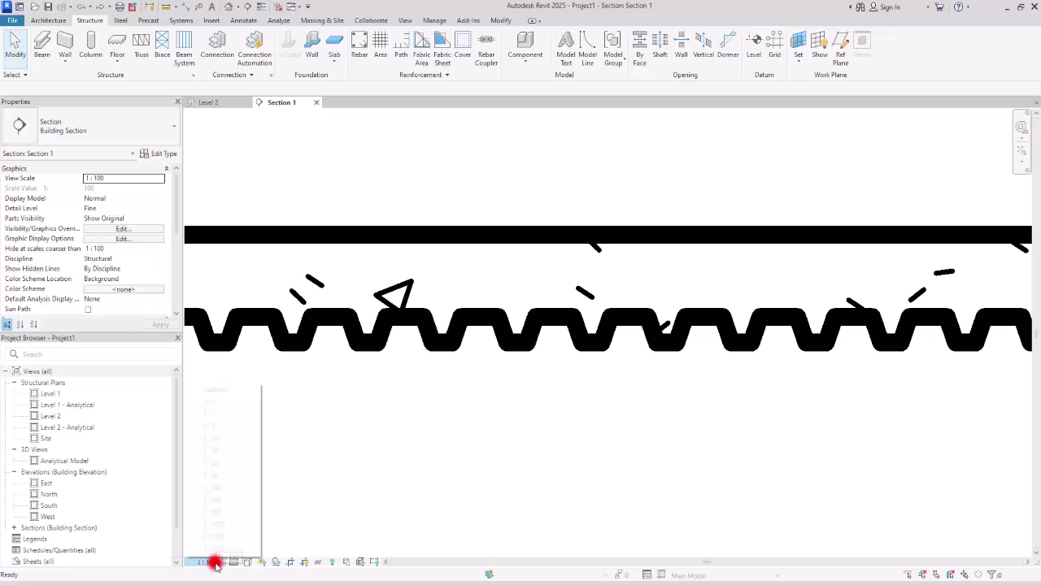
click(229, 439)
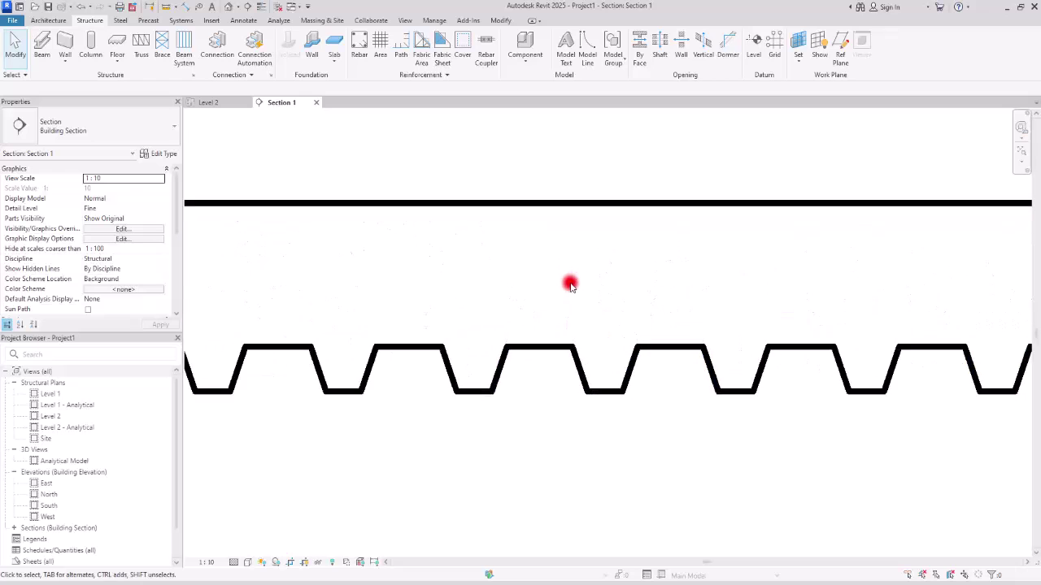
Step: Set the deck profile of the floor type's Structural Deck layer to M_Roof Deck : 40 x 150mm and apply it
click(528, 204)
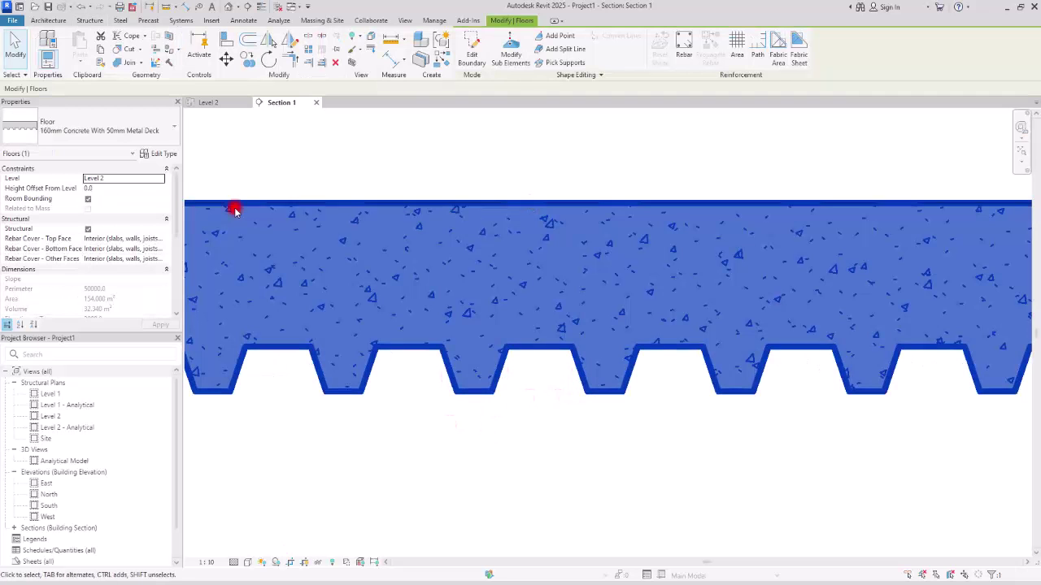
click(161, 154)
click(339, 208)
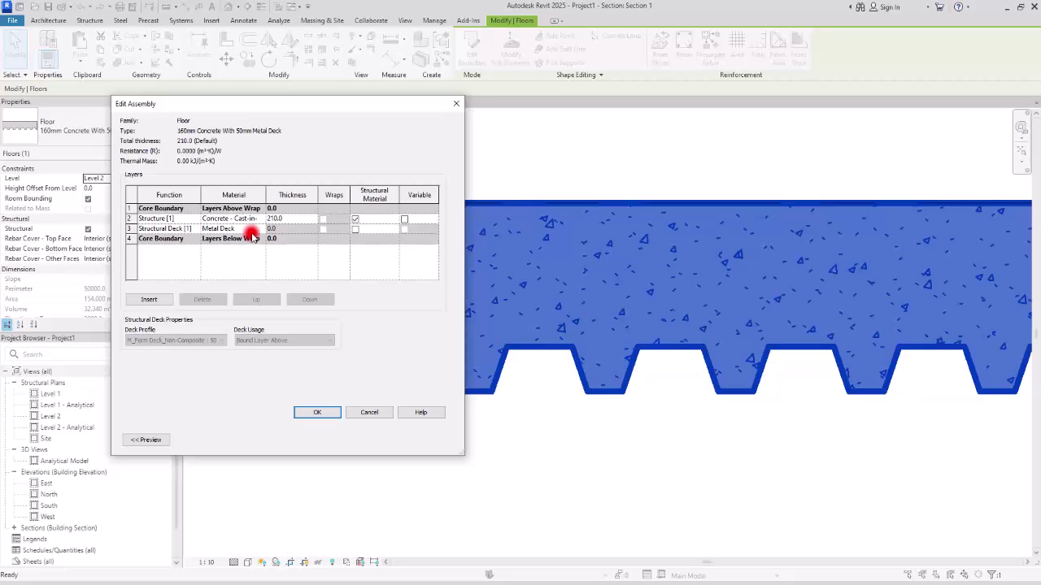
click(131, 231)
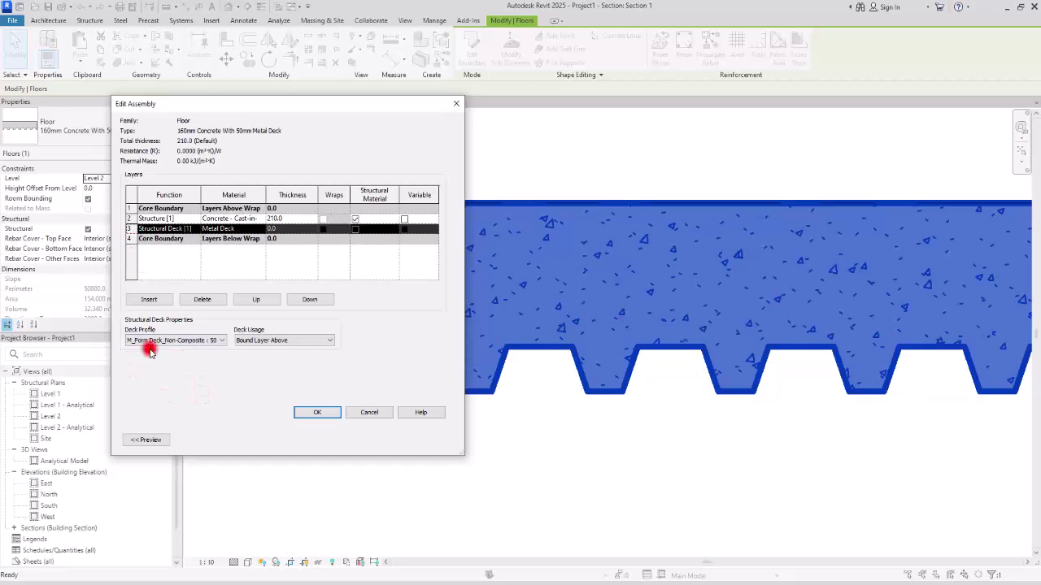
click(176, 339)
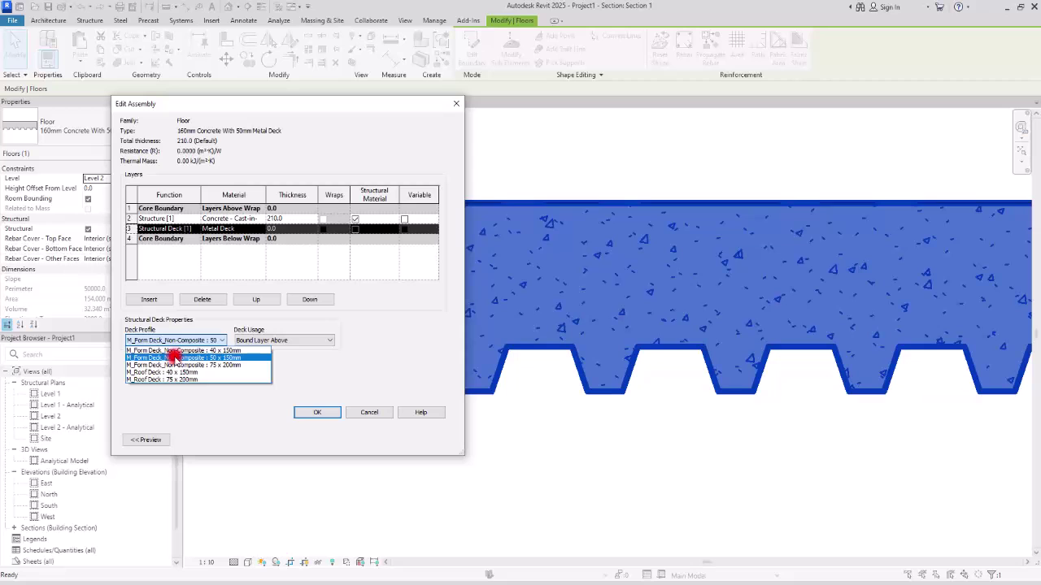
click(173, 358)
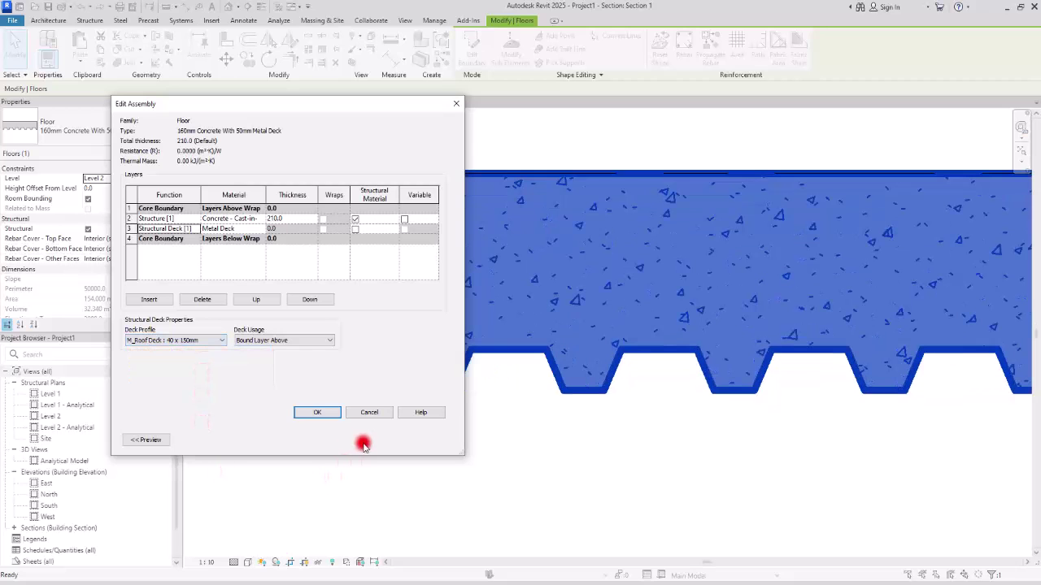
click(317, 412)
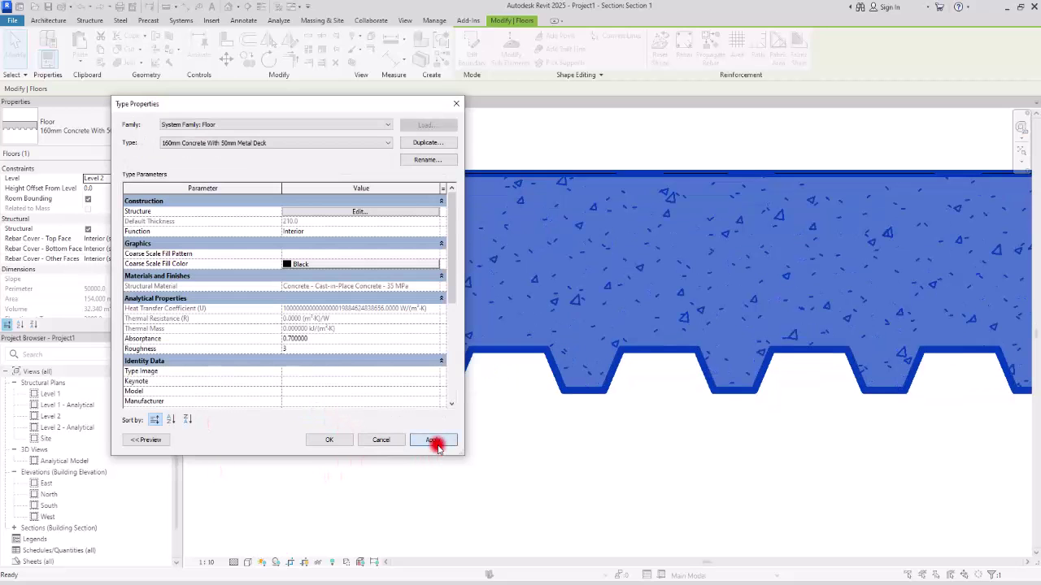
click(432, 441)
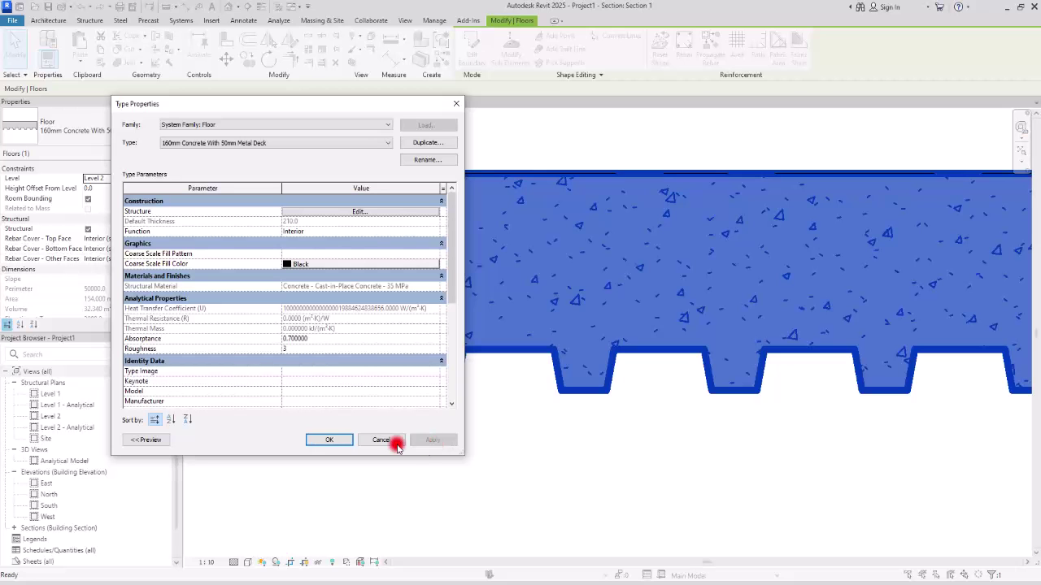
click(329, 440)
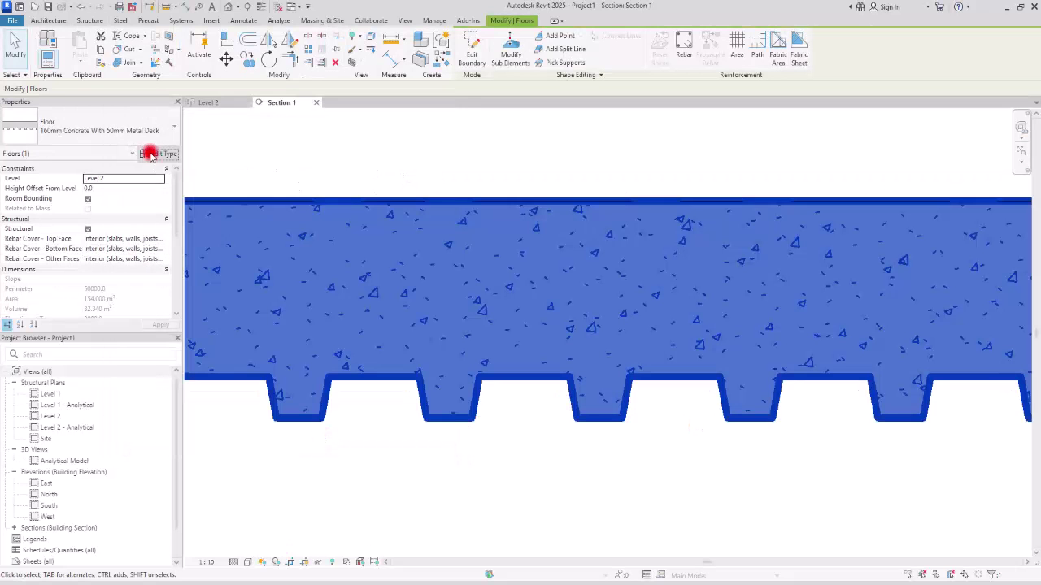
Step: Review the Structural Deck layer's function and deck profile in the floor type's assembly, and consult the deck dimensions in Floor-deck-size.jpg
click(156, 152)
click(331, 213)
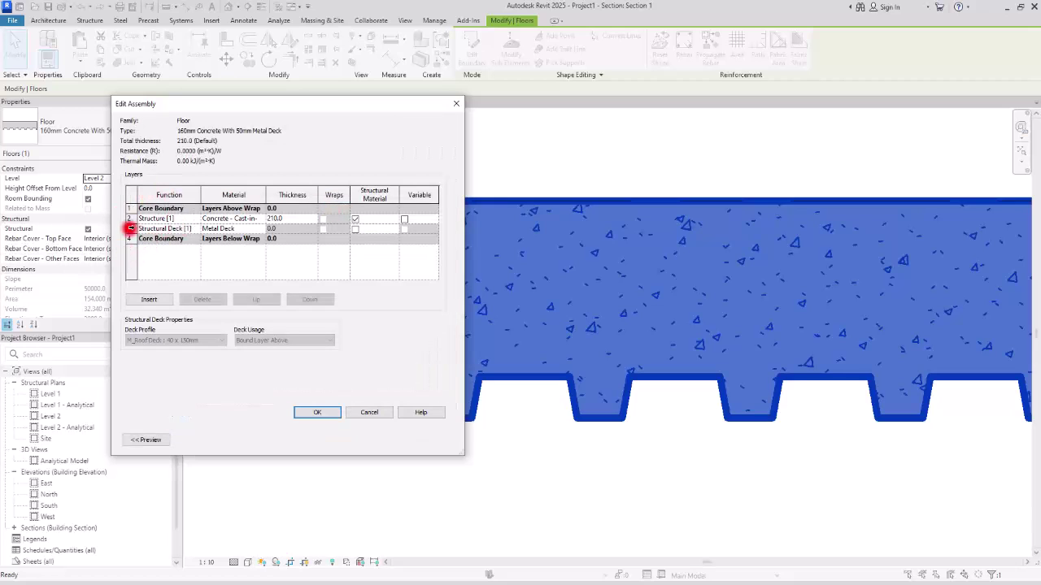
click(193, 229)
click(200, 229)
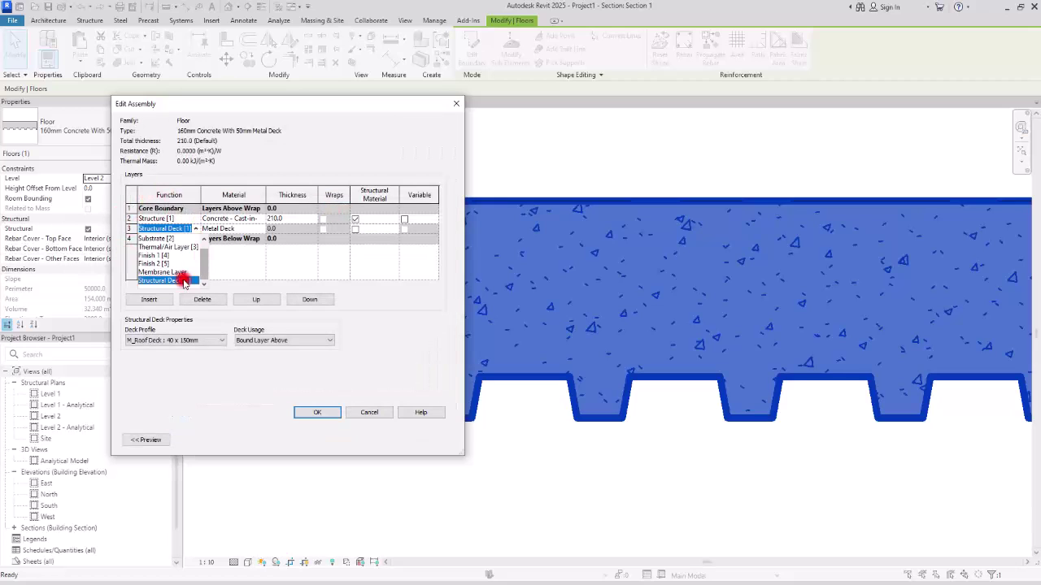
click(253, 260)
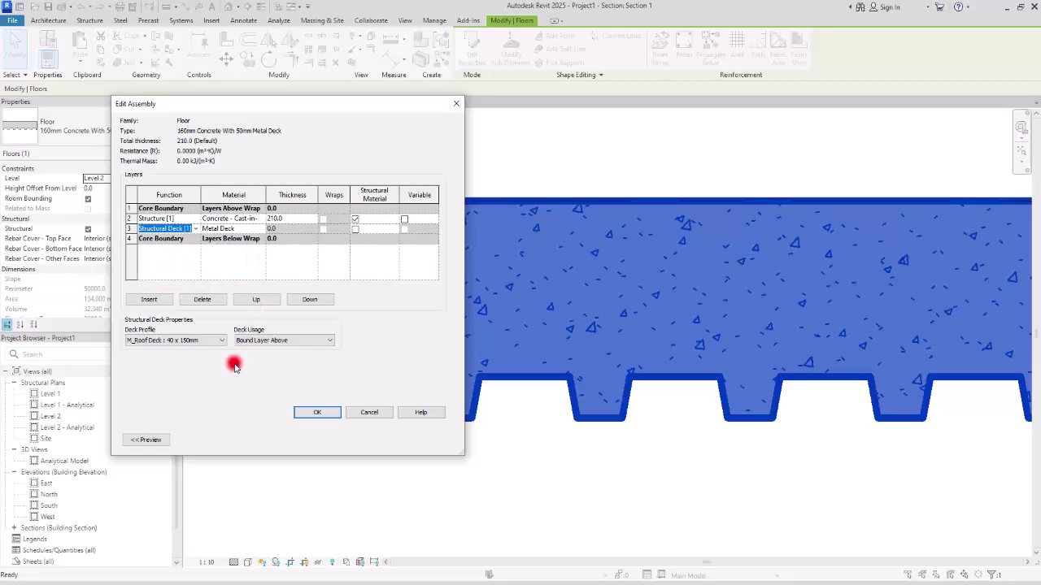
click(173, 361)
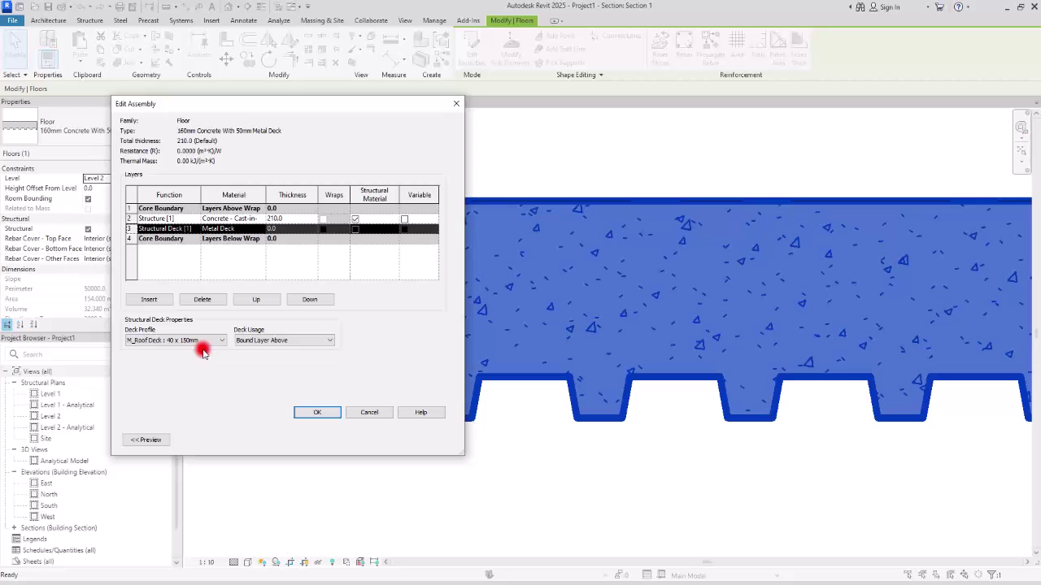
click(560, 569)
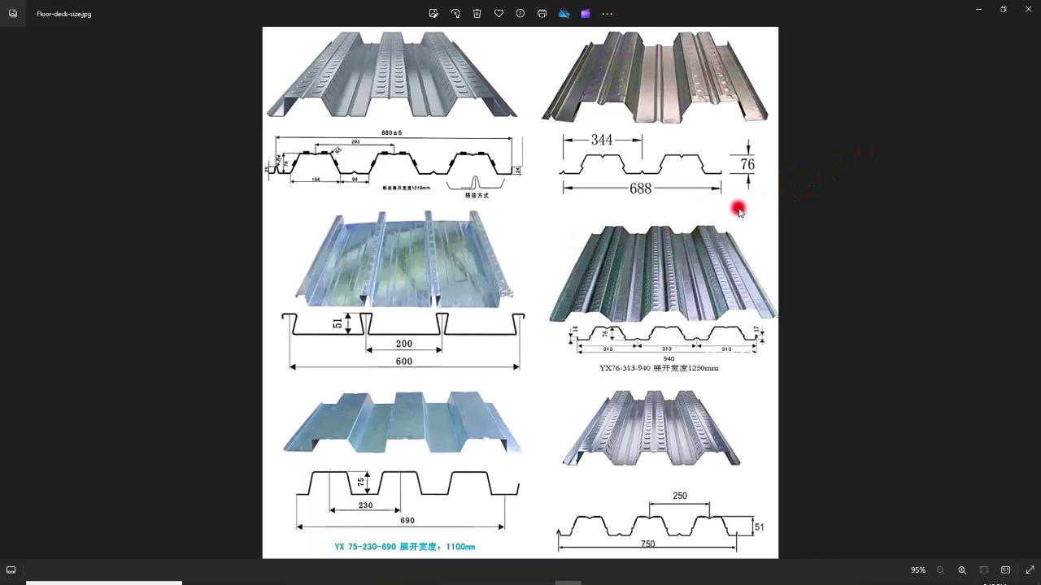
click(1026, 5)
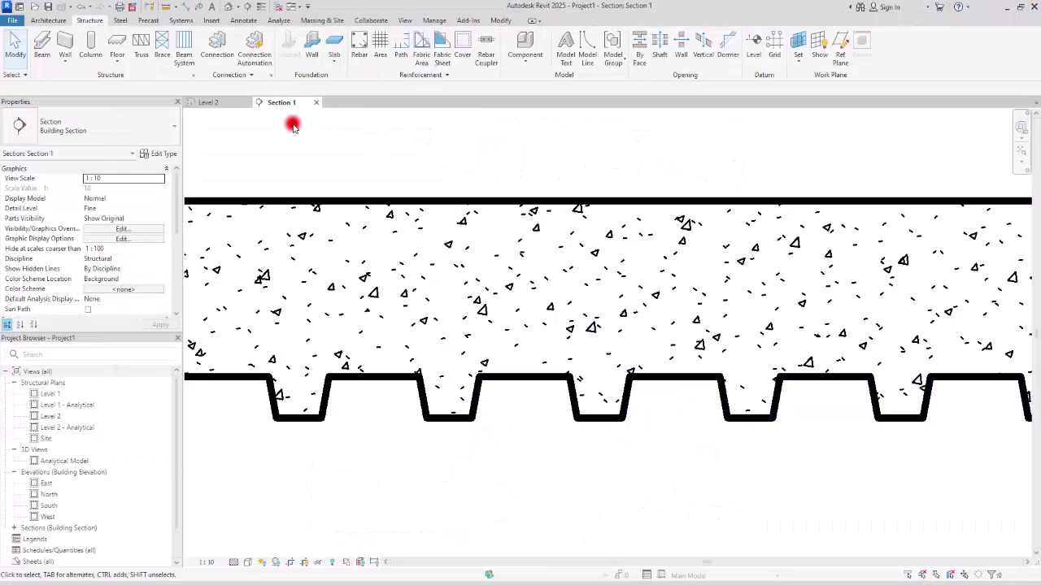
Step: Create a new family from the Profile.rft template in the English-Imperial folder
click(10, 19)
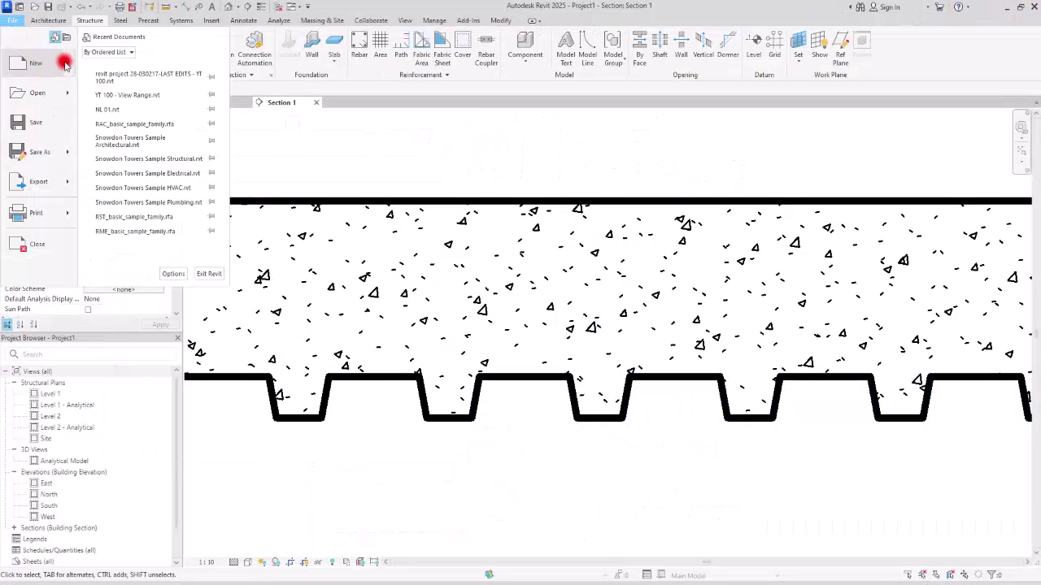
mouse_move(61, 62)
click(116, 99)
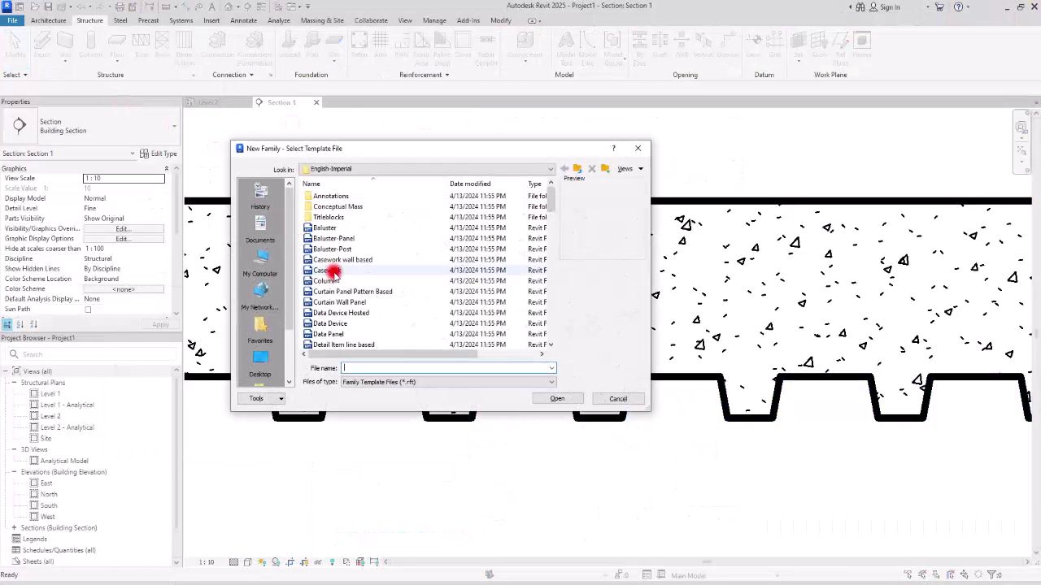
scroll(487, 260, down, 10)
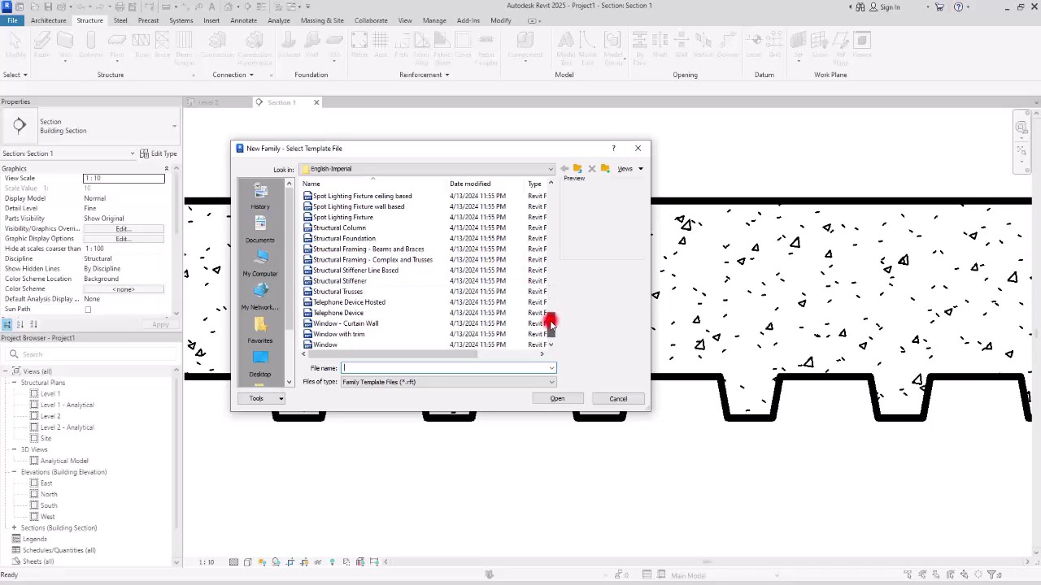
drag(553, 326, 550, 285)
click(321, 228)
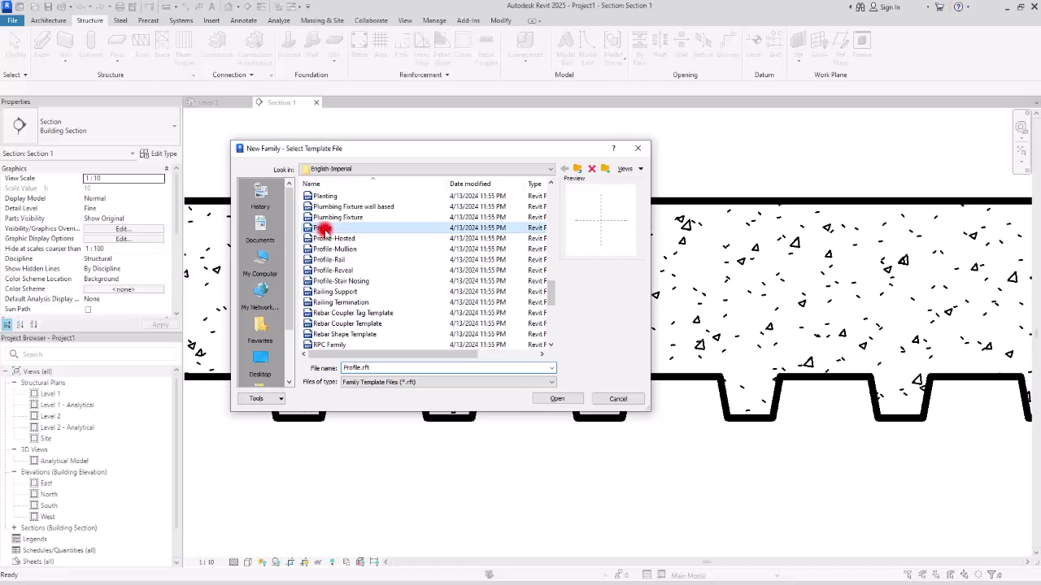
click(565, 399)
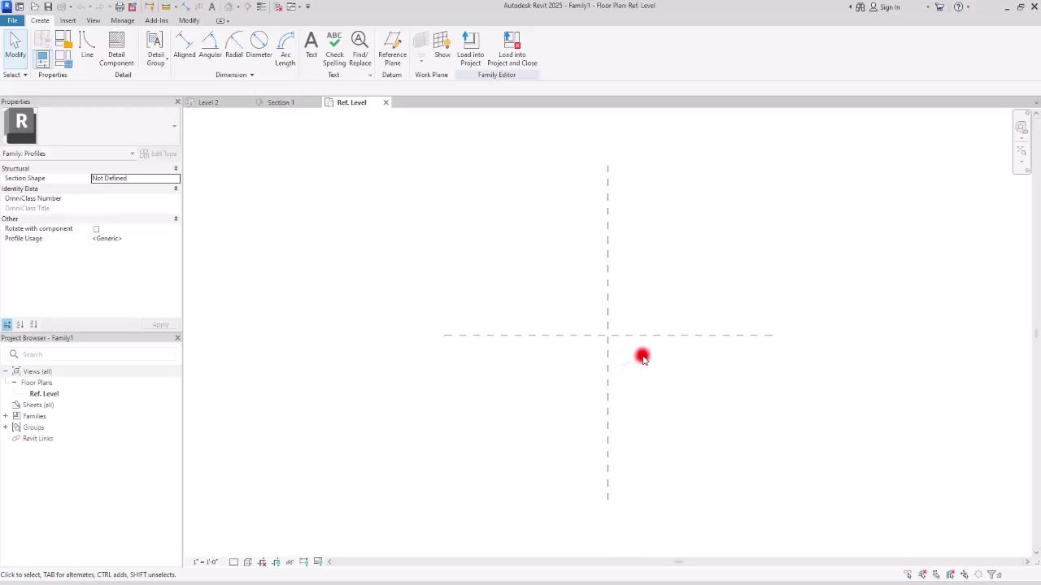
Step: Set the new profile family's Profile Usage parameter to Slab Metal Deck
click(62, 41)
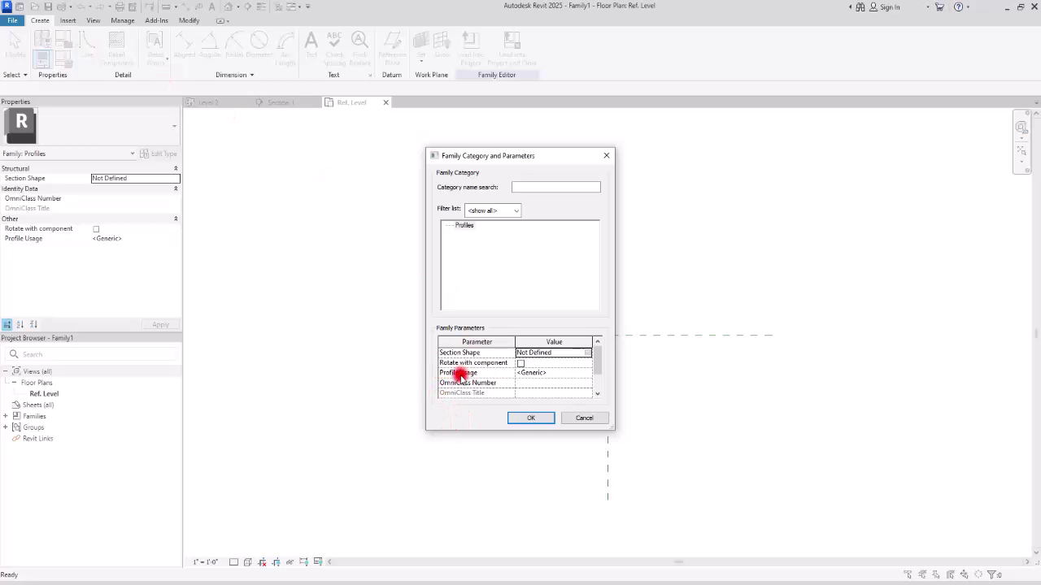
click(587, 374)
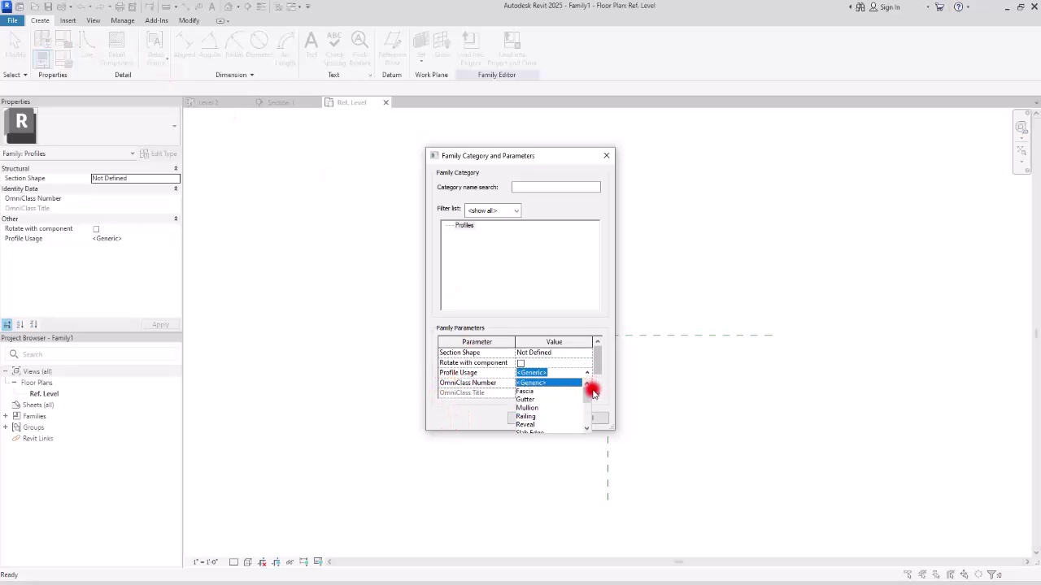
drag(593, 393, 588, 399)
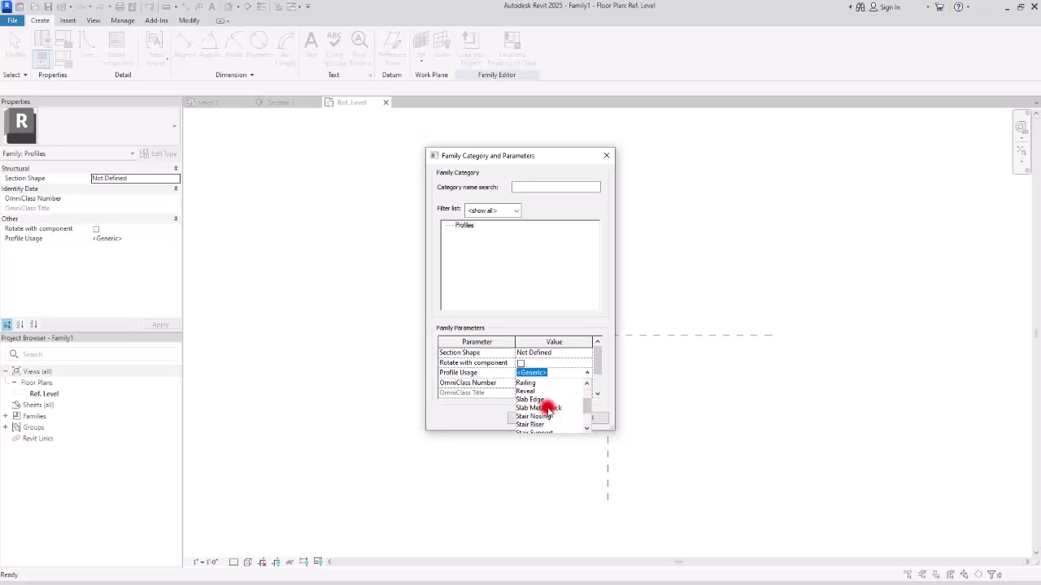
click(547, 408)
click(539, 417)
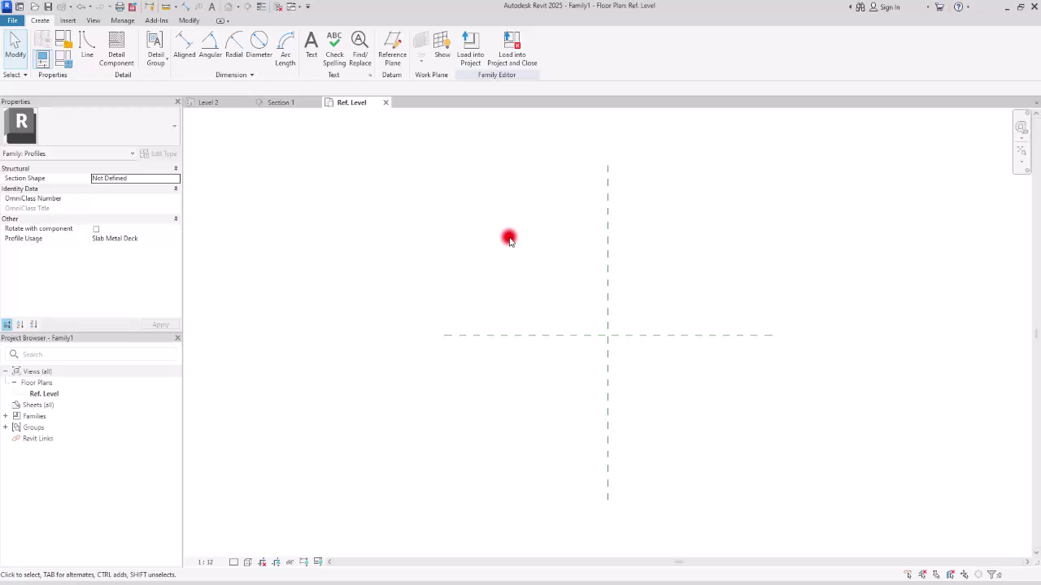
Step: Sketch the deck's bottom flange as a horizontal line chain interrupted by a small upward peak with 45° sides about 0.015 long
middle_drag(773, 254, 535, 298)
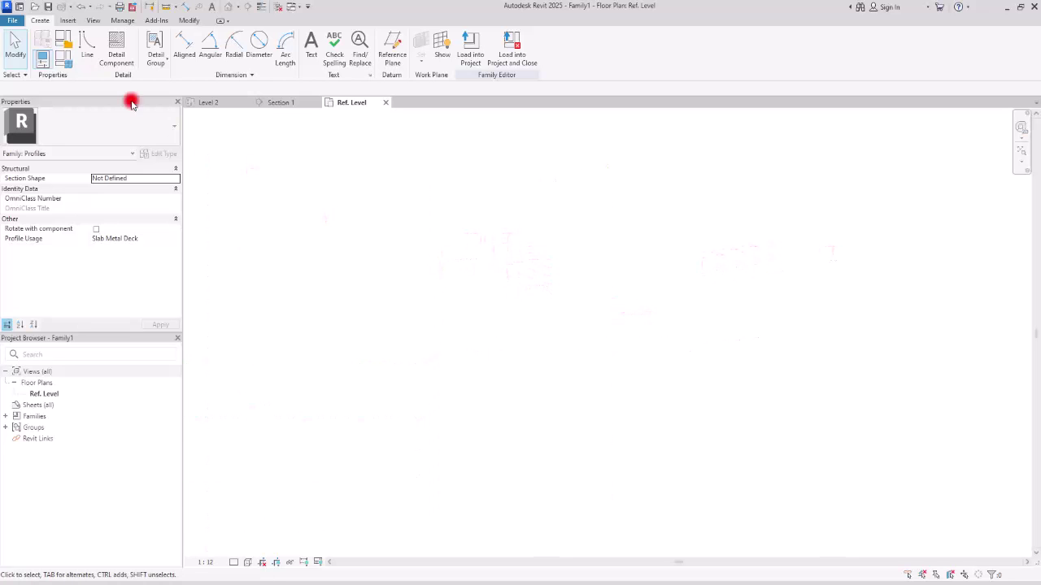
click(87, 46)
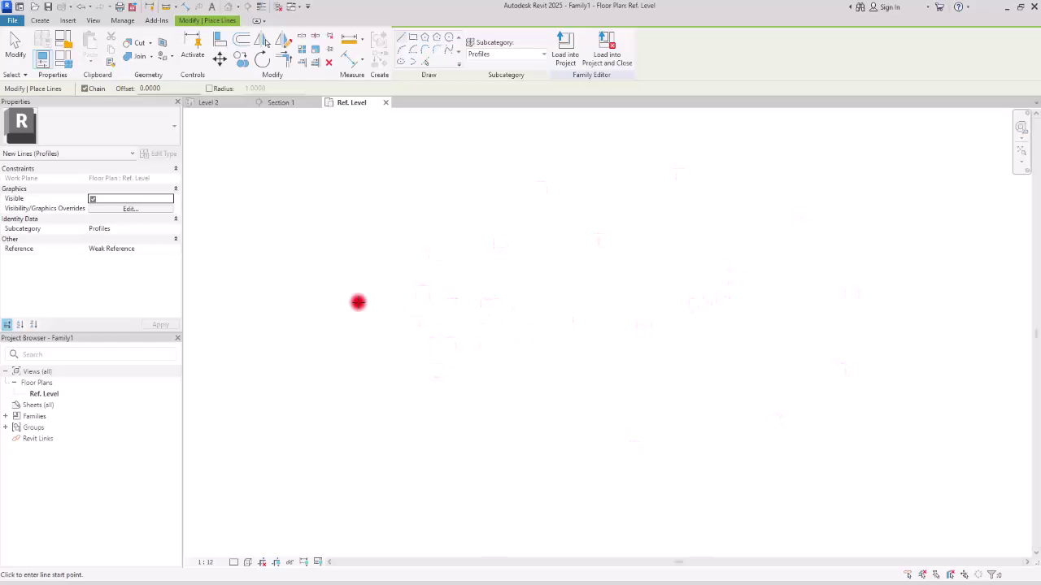
click(365, 373)
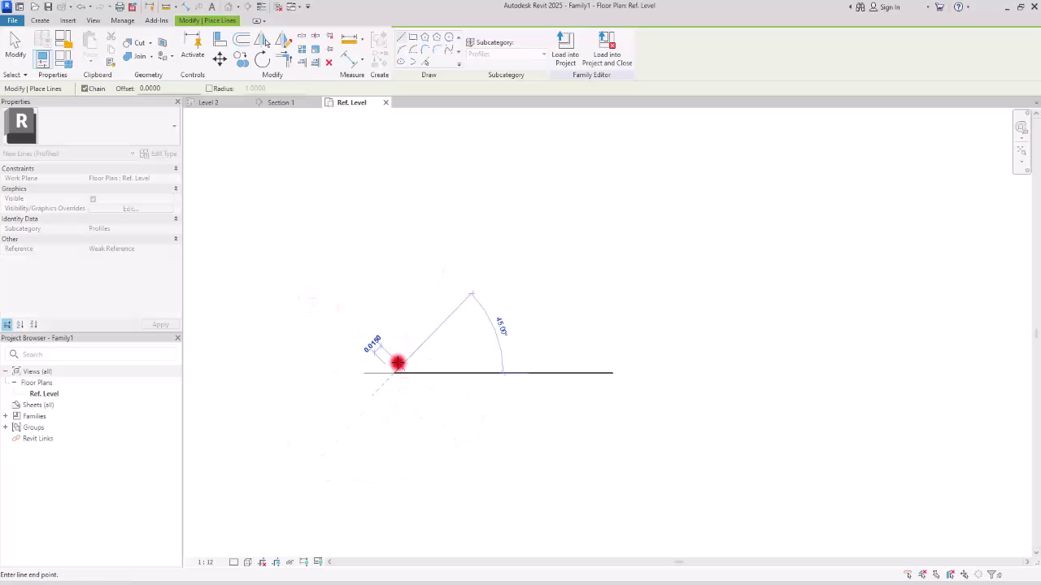
click(383, 371)
click(413, 374)
click(426, 361)
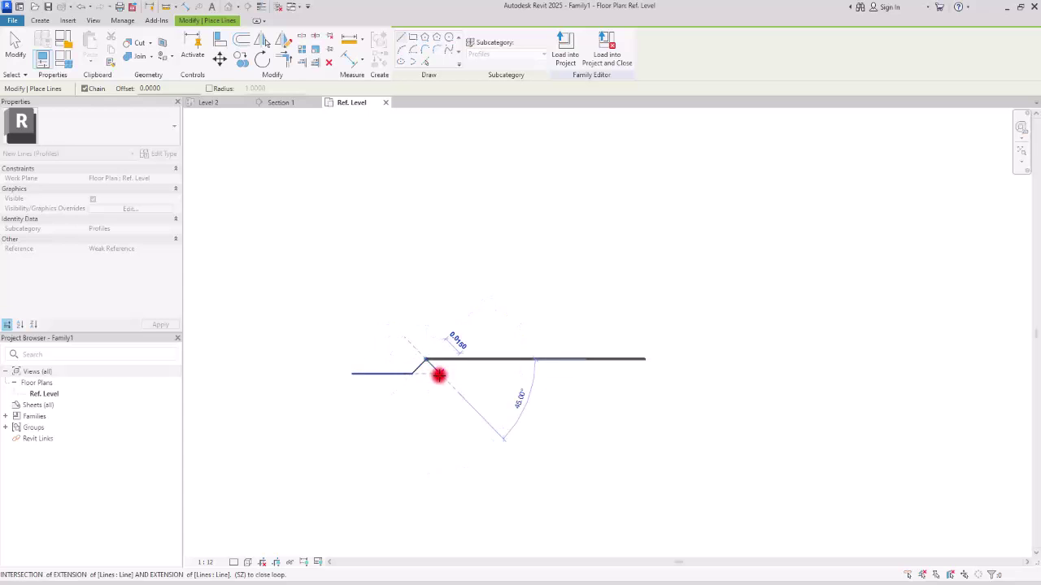
click(439, 373)
click(506, 373)
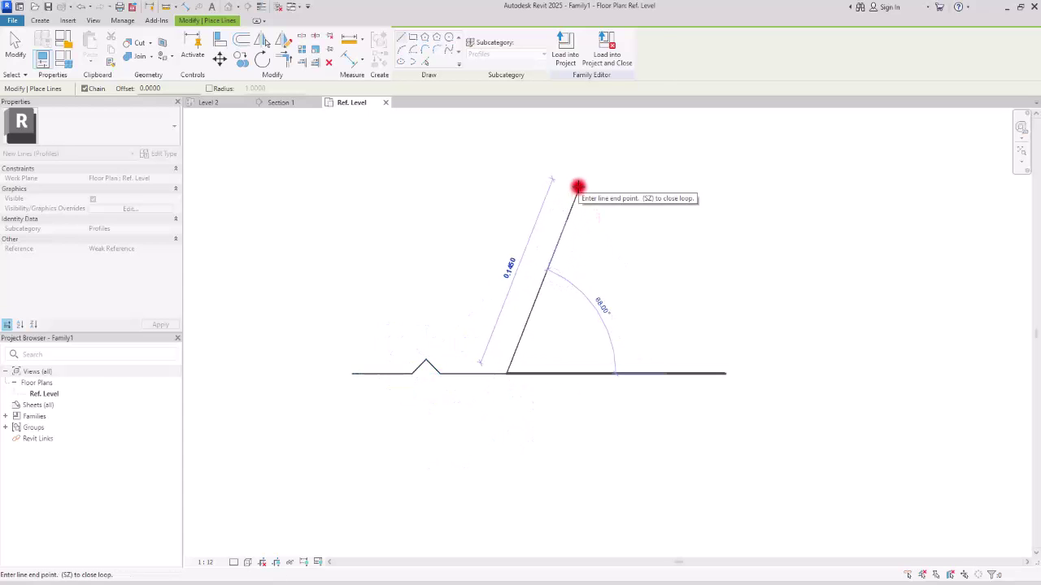
Step: Continue the chain with a rising web about 0.145 long at 68°, a top line about 0.08 long and a 45° downward segment about 0.025 long
click(577, 187)
scroll(699, 292, up, 1)
middle_drag(699, 293, 681, 339)
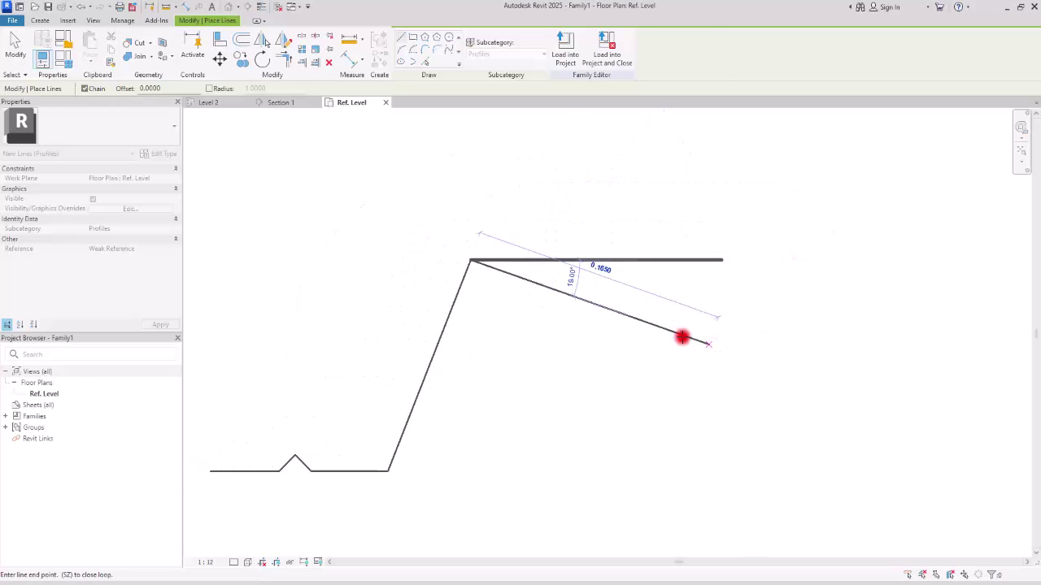
scroll(611, 270, down, 1)
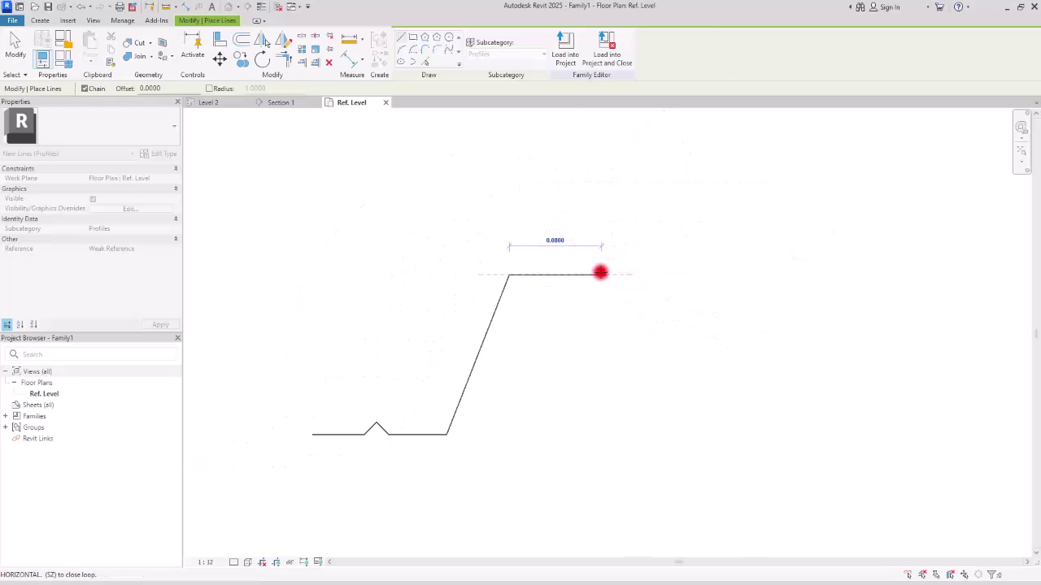
click(600, 274)
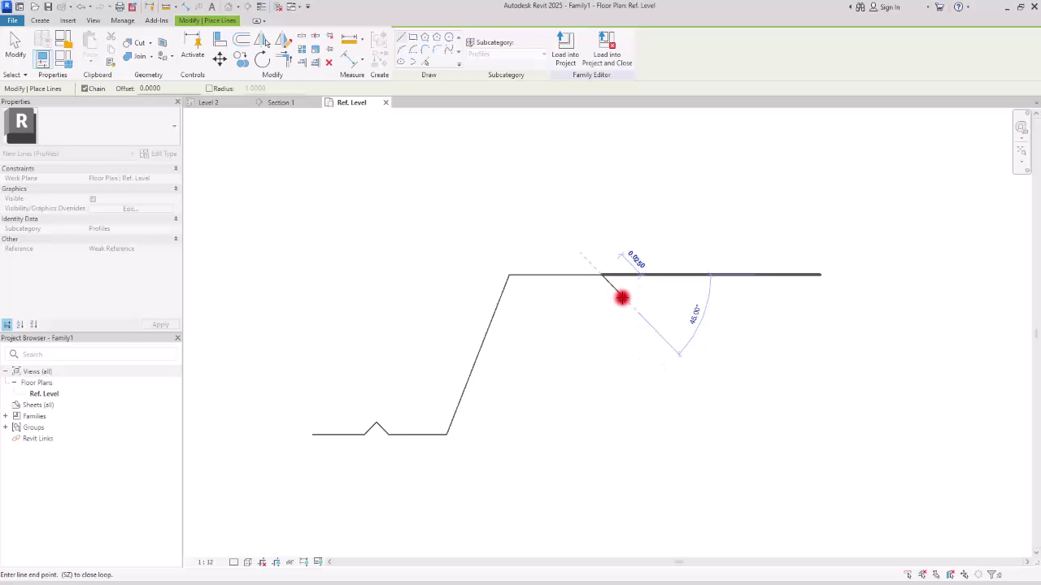
click(622, 296)
key(Escape)
key(Escape)
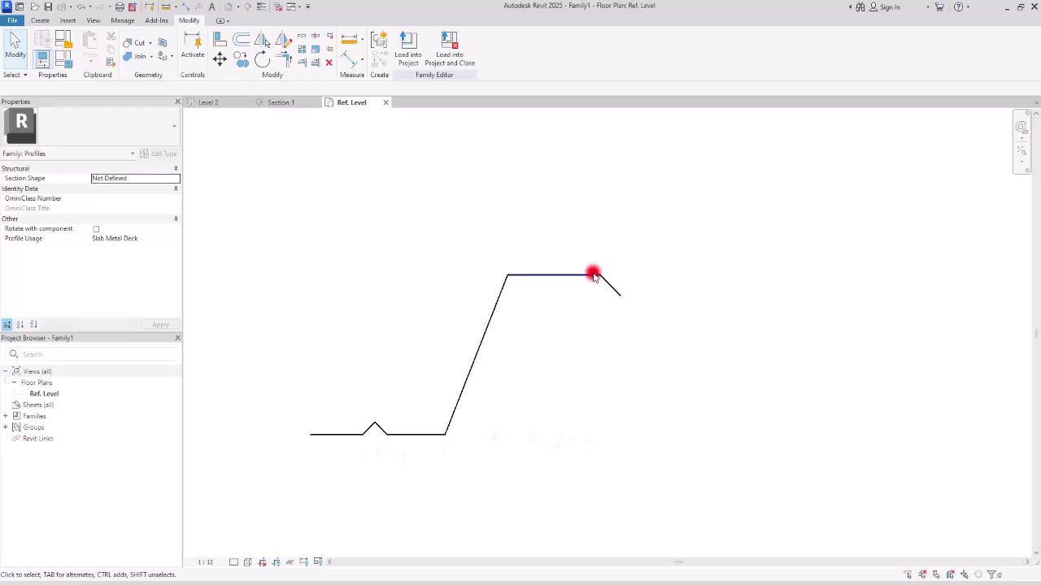
Step: Mirror a copy of all the profile lines about a vertical axis drawn through the end of the short downward segment
drag(269, 461, 753, 213)
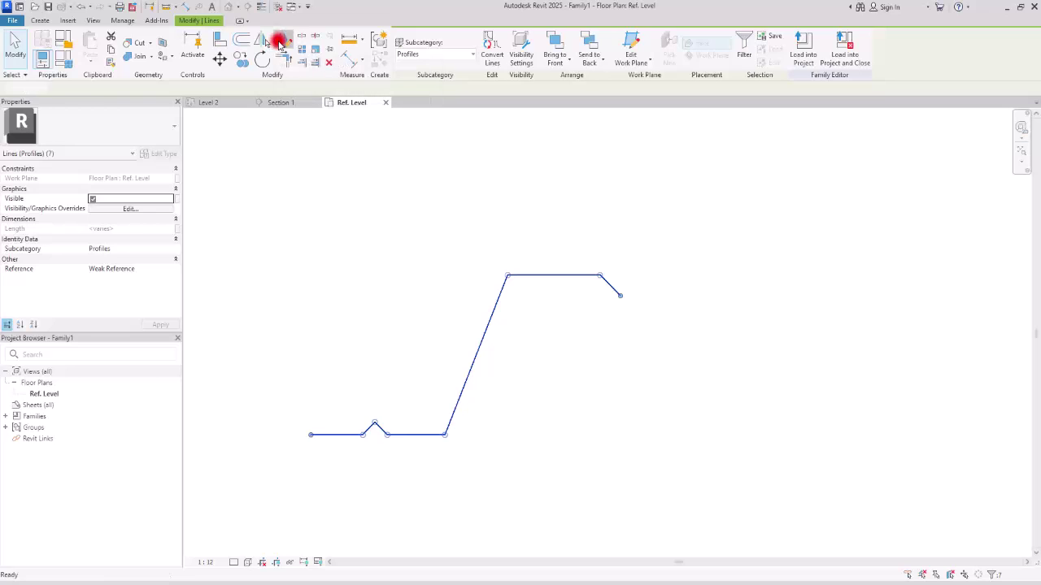
click(281, 39)
click(621, 293)
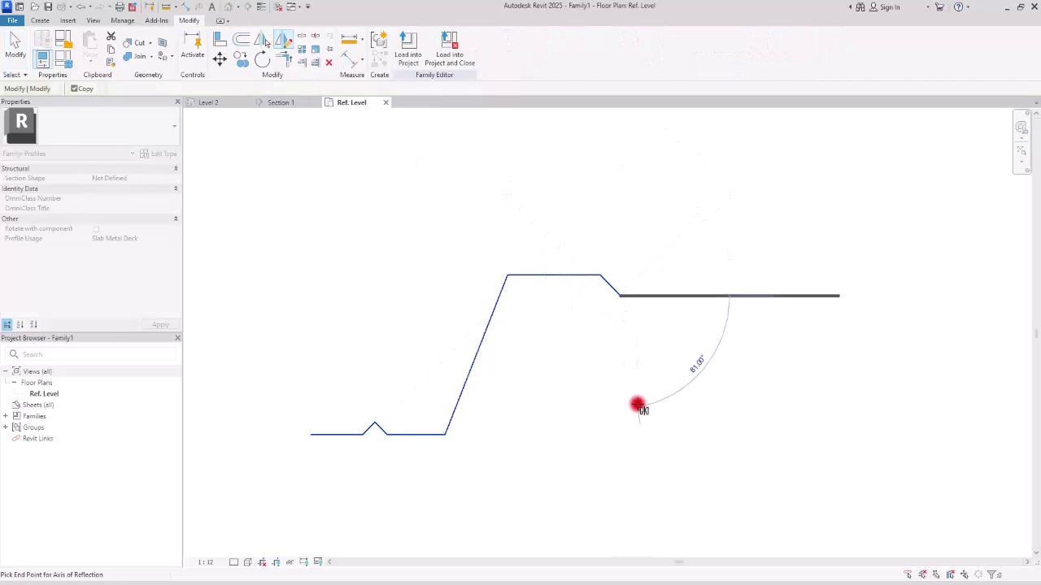
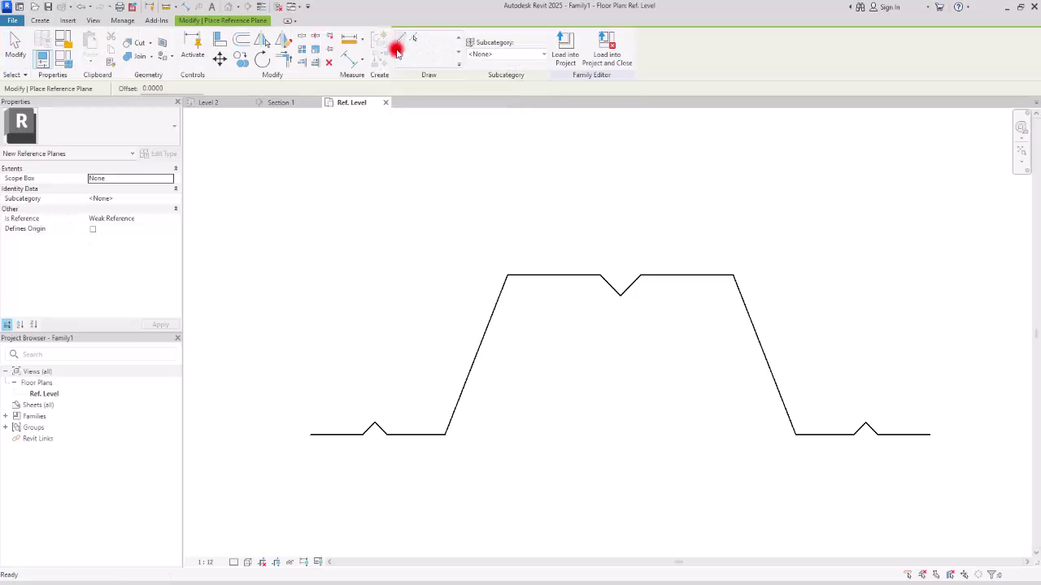
Step: Place a vertical reference plane through the left end of the deck profile and extend its lower end well below the profile
click(312, 433)
scroll(318, 291, down, 3)
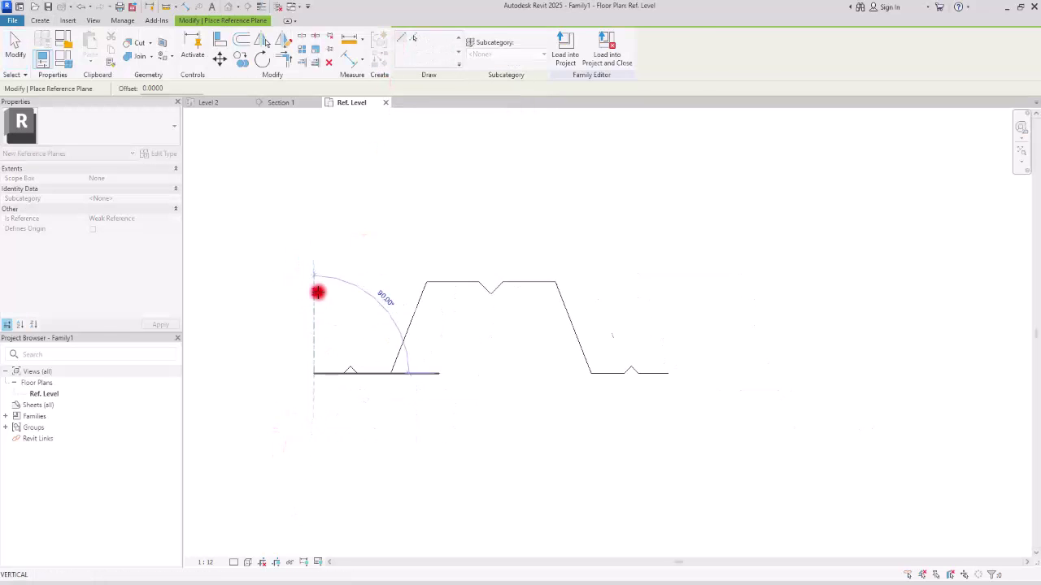
click(314, 147)
key(Escape)
key(Escape)
click(314, 244)
click(315, 378)
drag(315, 378, 309, 483)
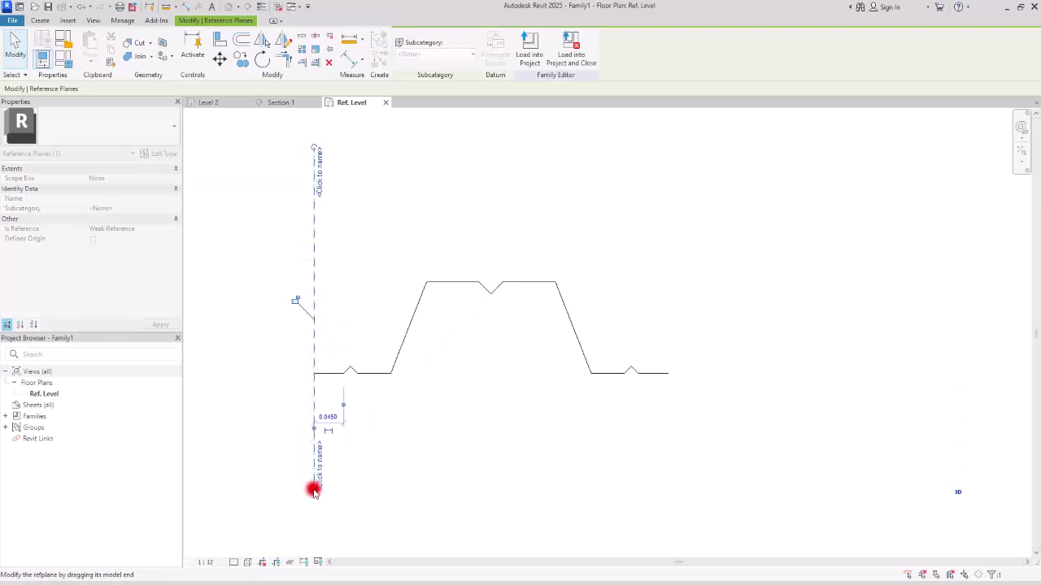
click(429, 463)
Step: Copy the vertical reference plane with Multiple to the start, apex and end of the small peak in the left bottom flange
scroll(272, 323, up, 1)
scroll(272, 323, up, 1)
click(325, 346)
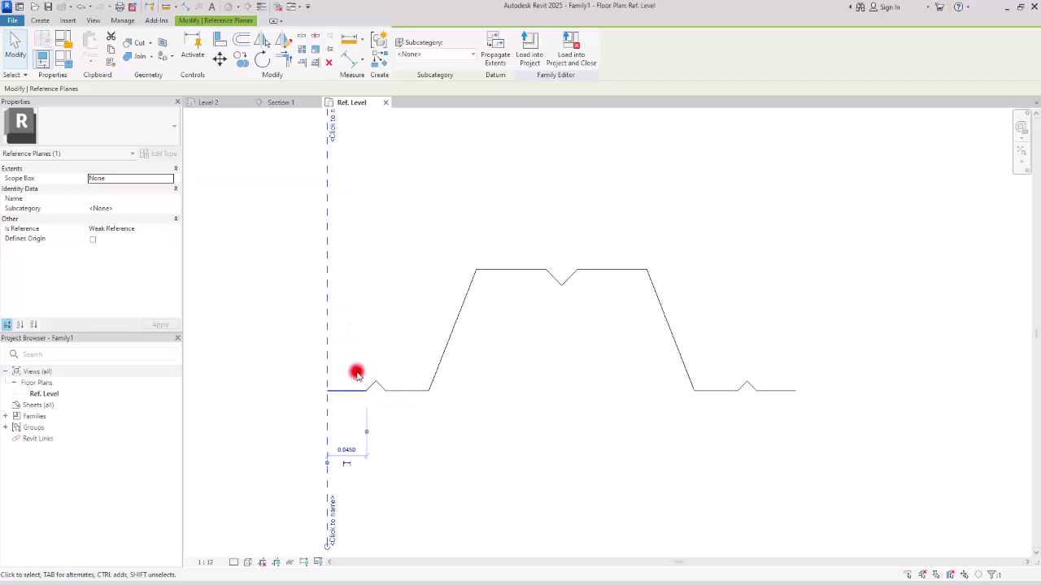
click(241, 59)
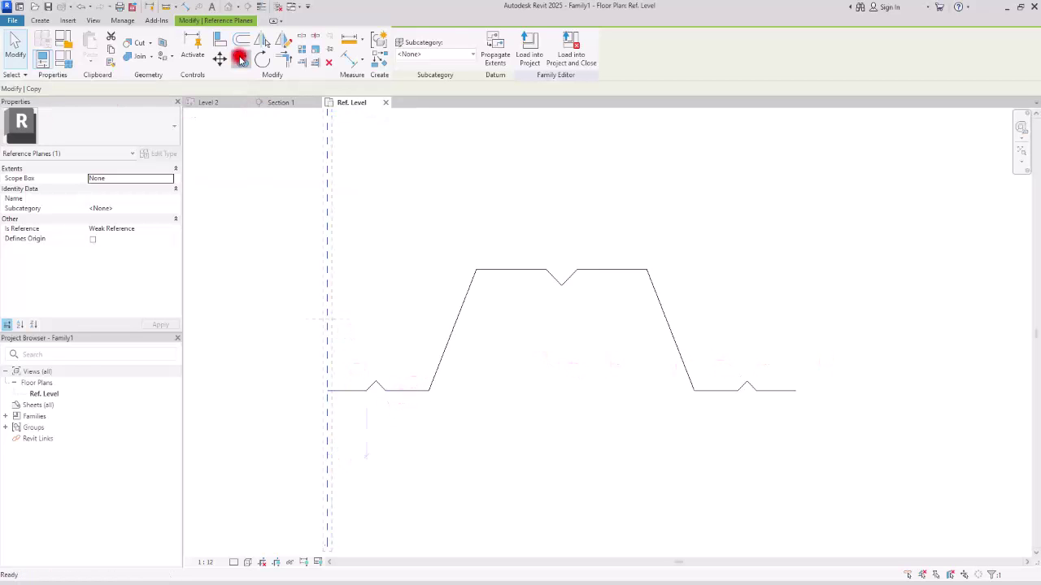
click(333, 393)
click(365, 392)
click(372, 382)
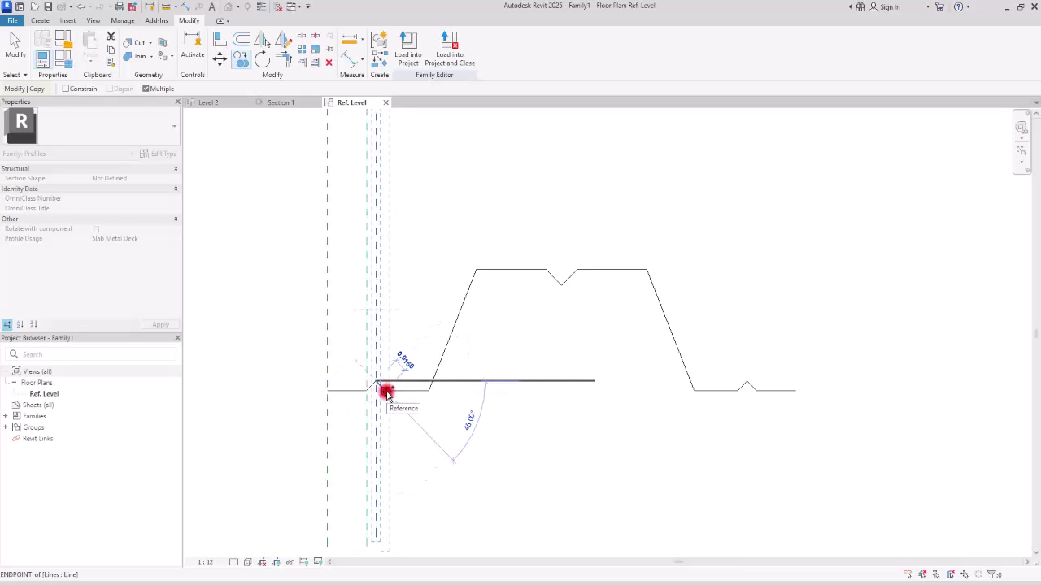
click(385, 392)
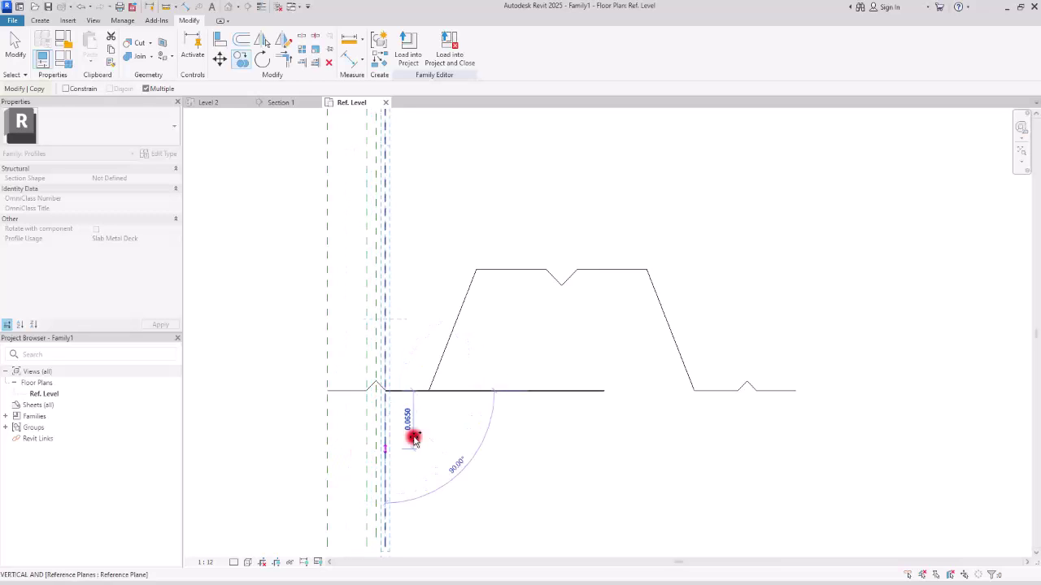
Step: Copy the vertical reference plane to the foot and top of the left web and to the left edge of the top notch
click(427, 391)
click(474, 269)
click(546, 269)
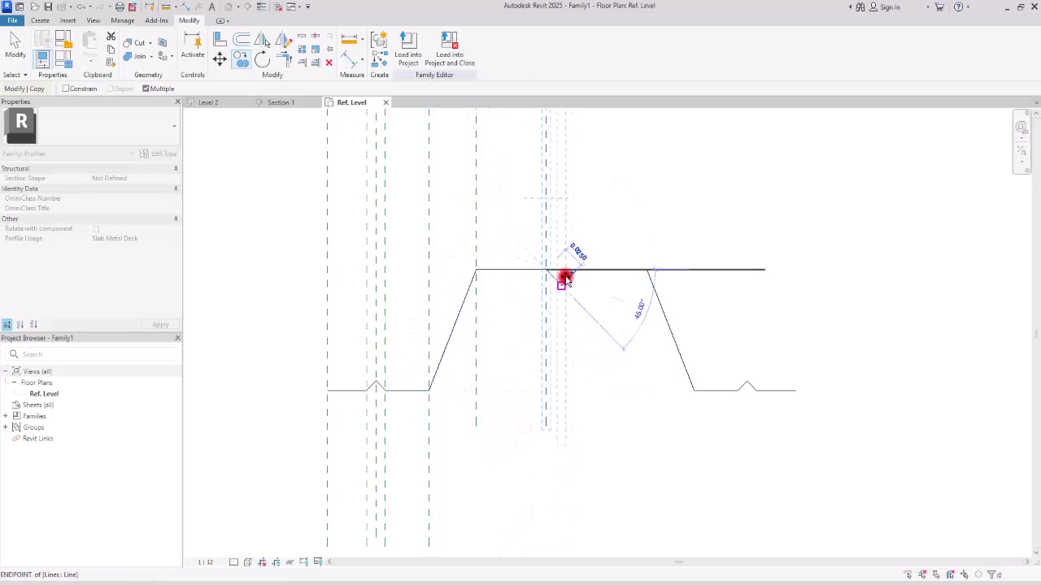
scroll(618, 360, down, 5)
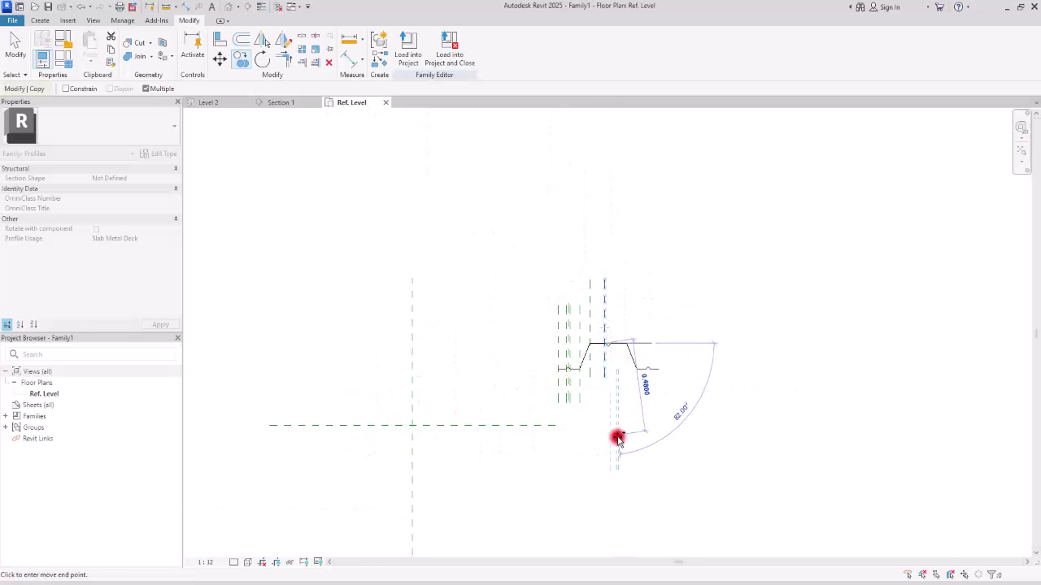
key(Escape)
scroll(614, 370, up, 6)
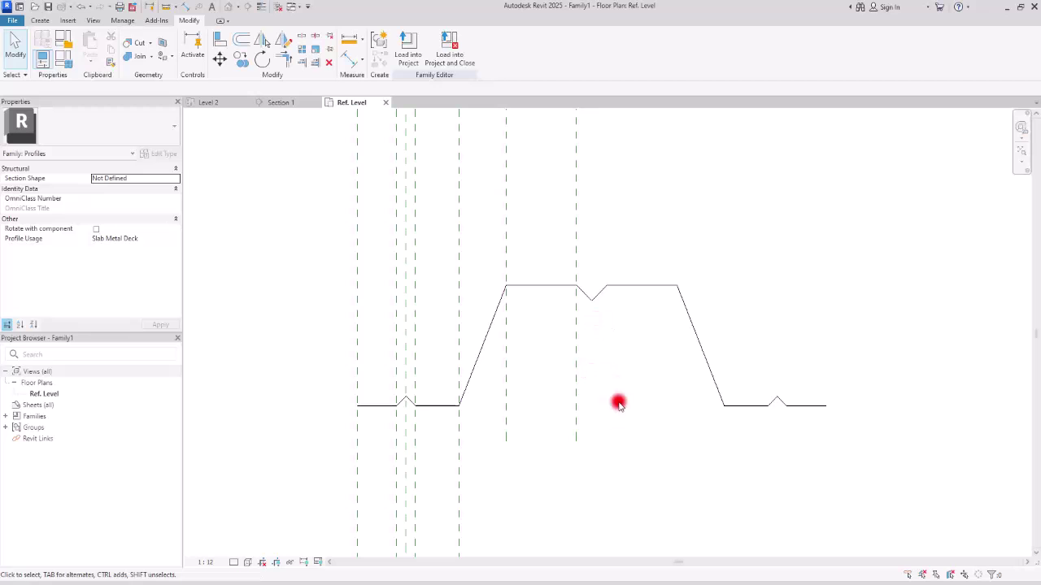
Step: Mirror a copy of all the vertical reference planes about a vertical axis drawn through the lowest point of the top notch
drag(621, 425, 302, 518)
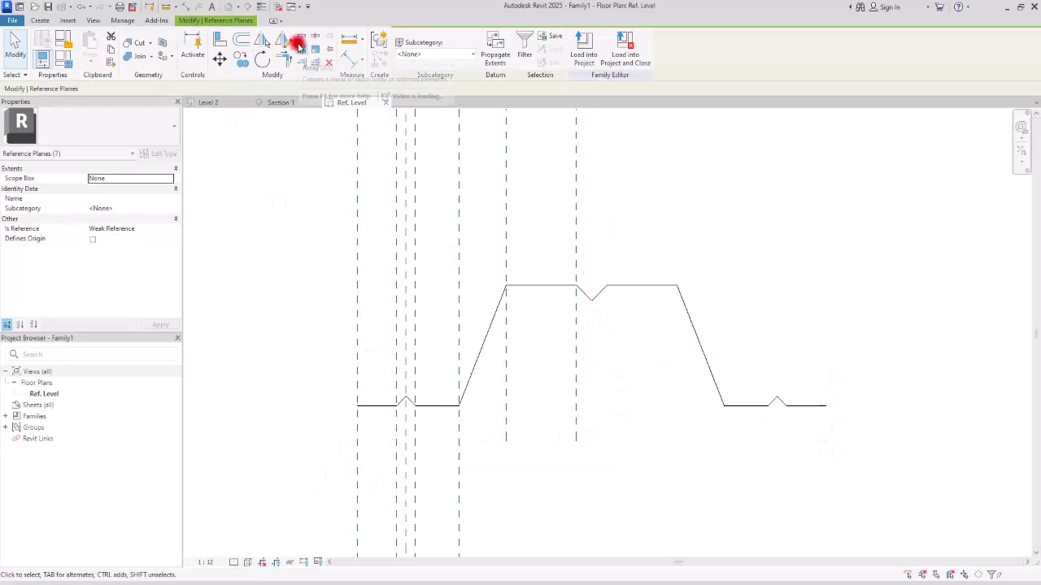
click(284, 39)
click(592, 300)
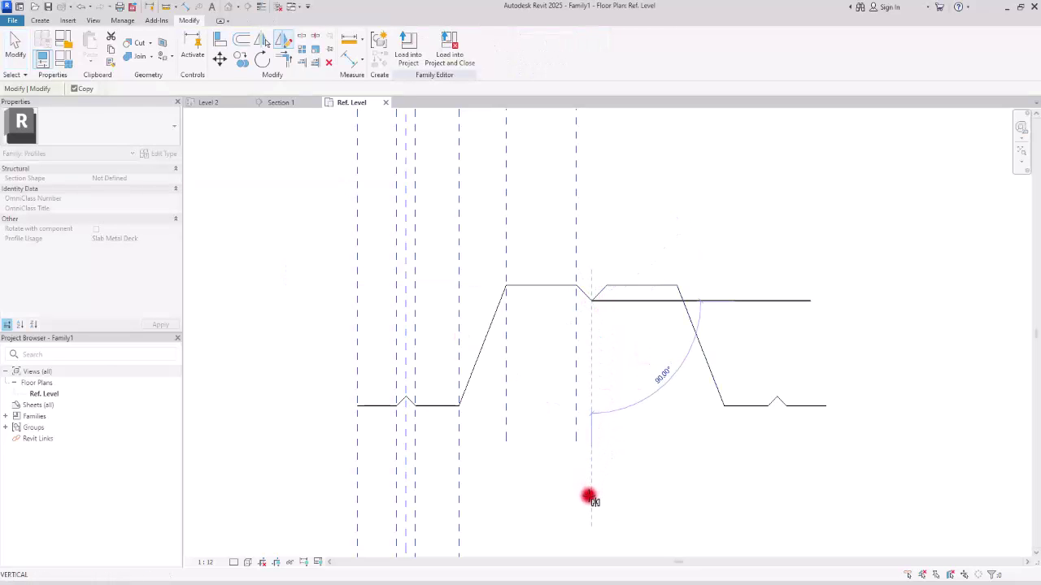
click(590, 498)
key(Escape)
scroll(619, 395, down, 2)
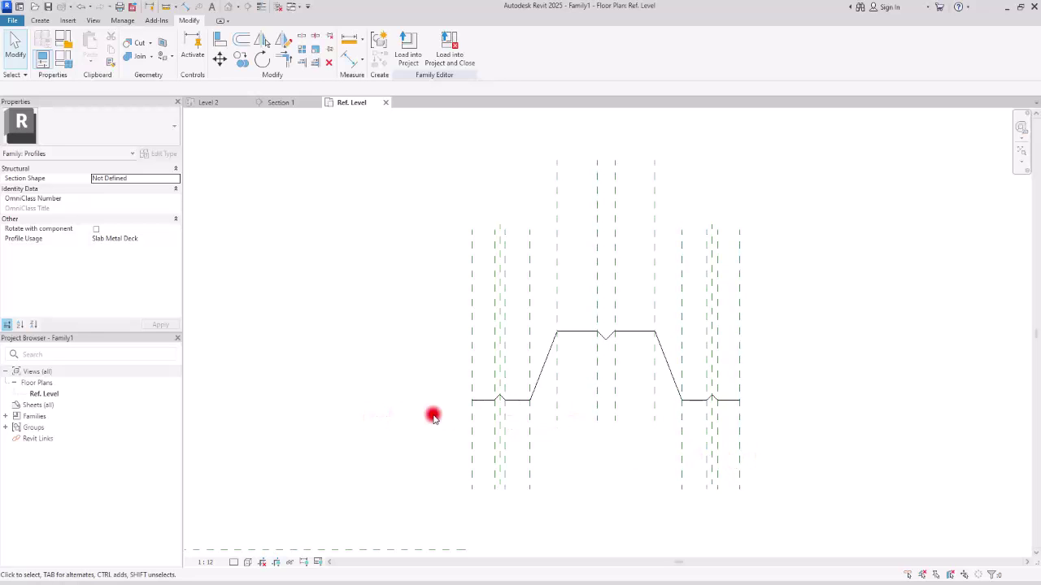
Step: Draw horizontal reference planes at the deck's top flange, the notch bottom and the left peak's apex, extending left past the profile
scroll(753, 363, up, 3)
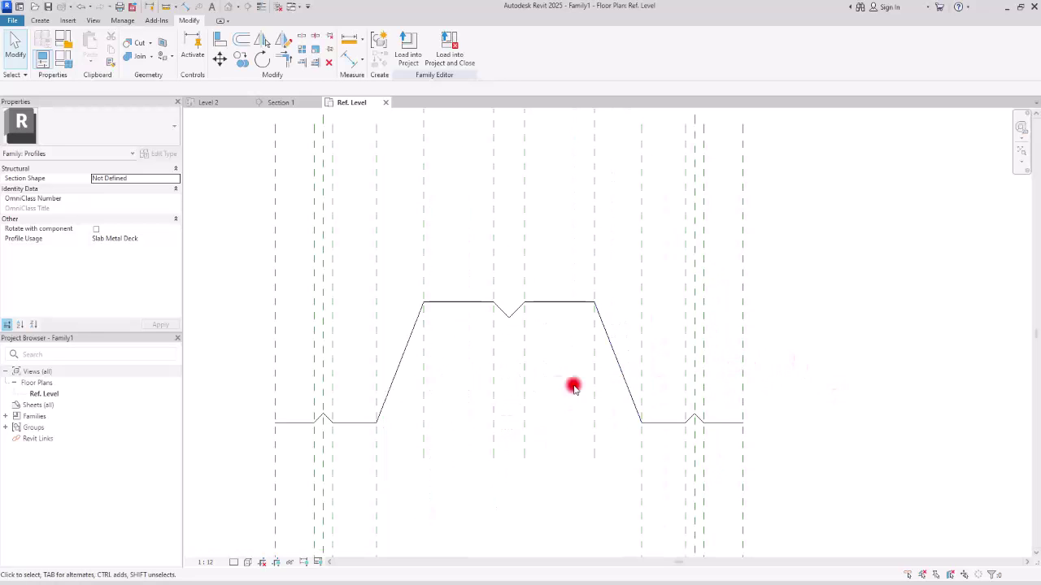
middle_drag(506, 356, 588, 355)
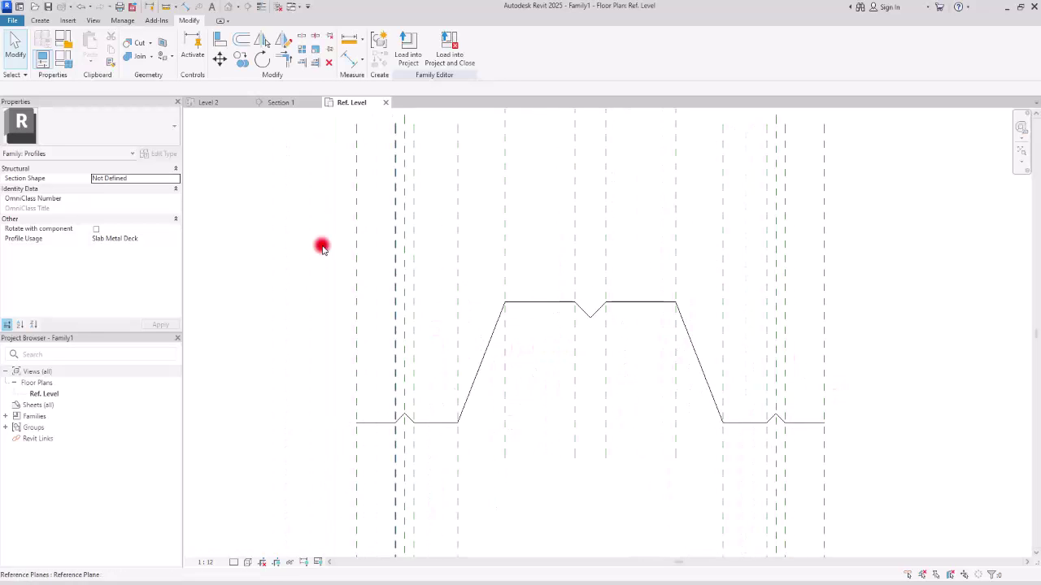
click(40, 20)
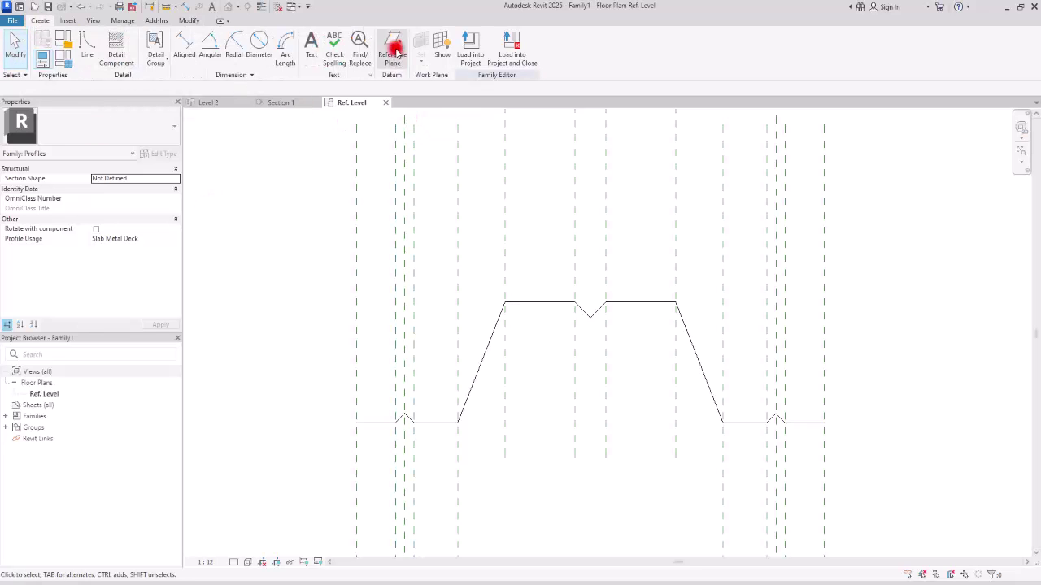
click(390, 47)
click(523, 301)
click(237, 302)
click(580, 318)
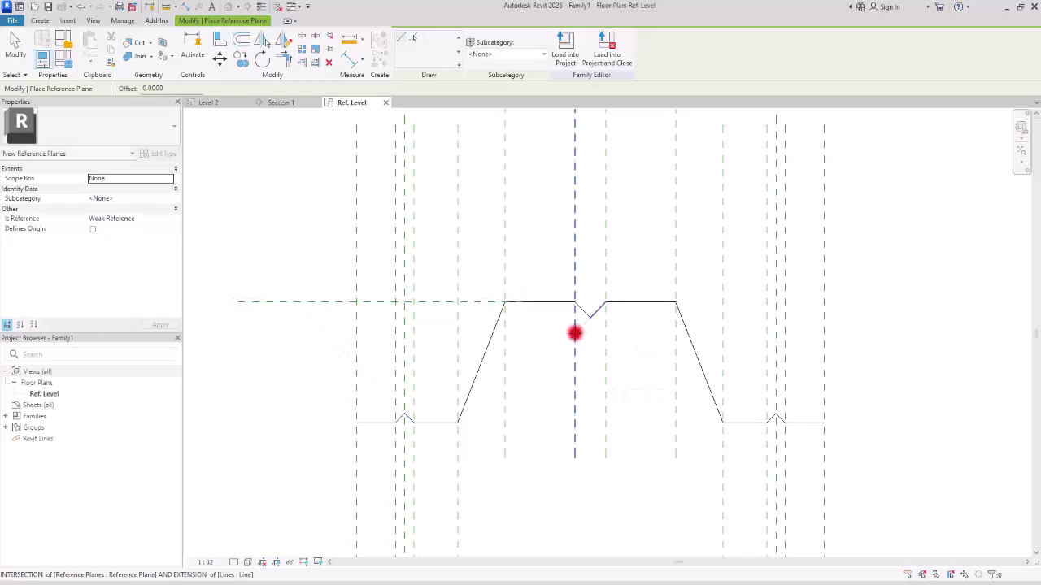
click(275, 323)
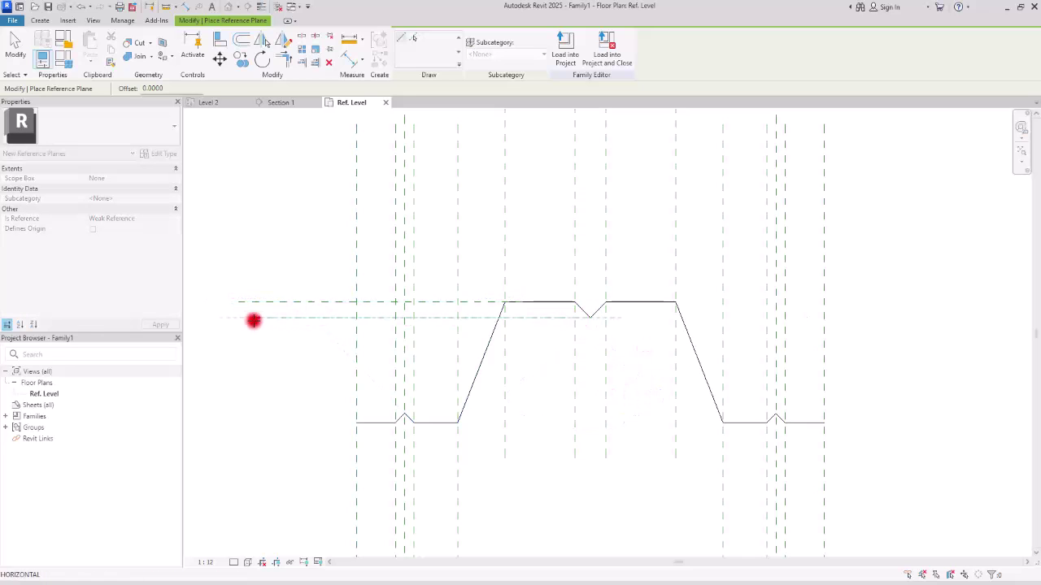
click(402, 413)
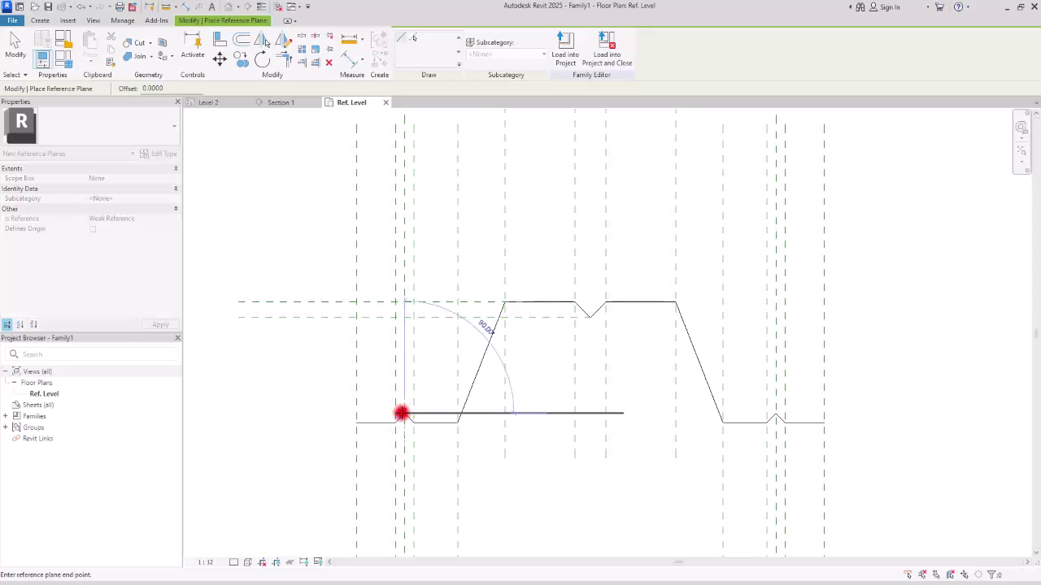
click(234, 413)
key(Escape)
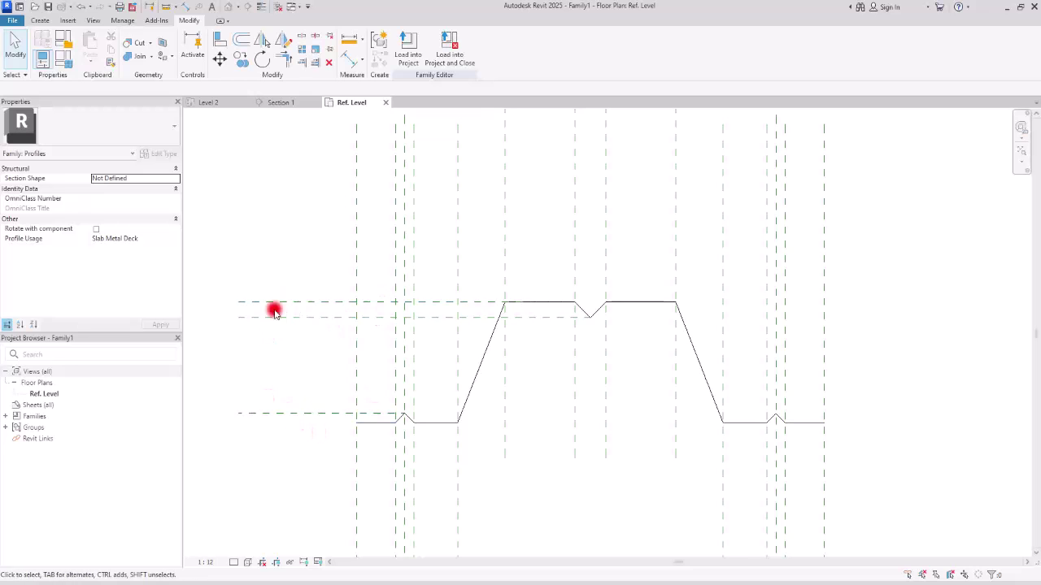
click(297, 413)
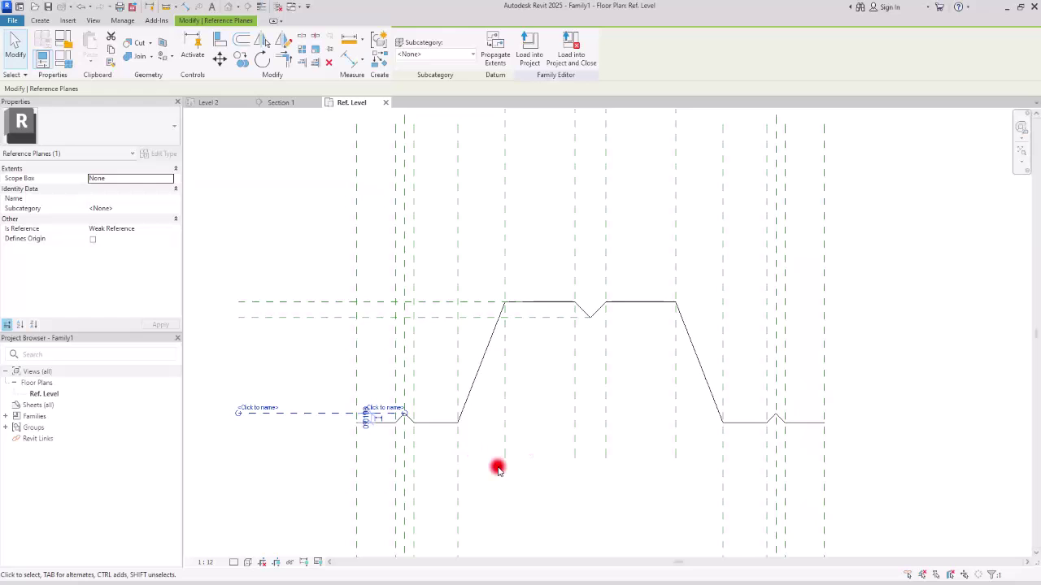
key(Escape)
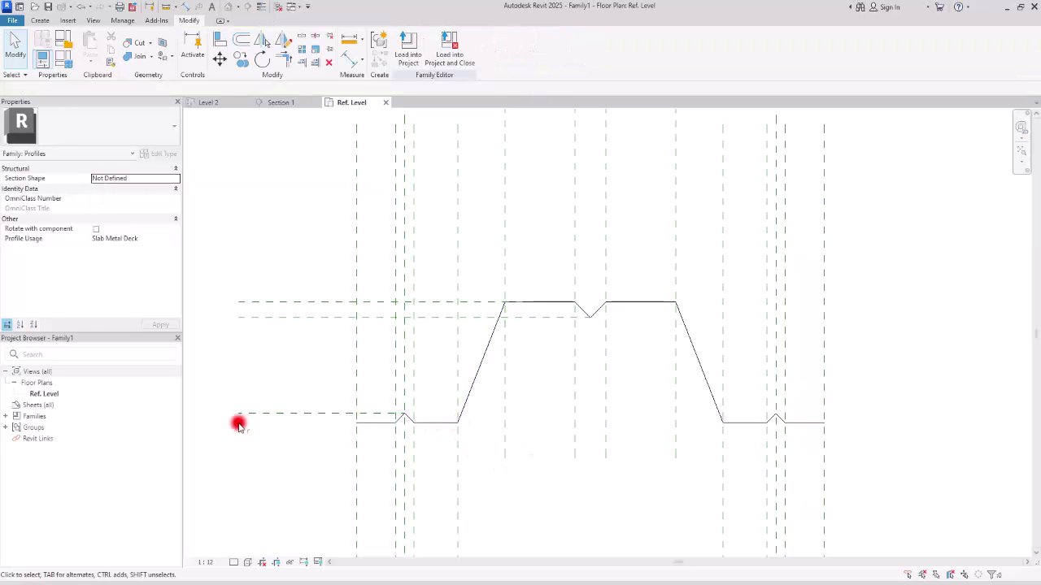
Step: Filter the profile lines out of the selection and move only the reference planes off the deck profile, centring them on the family's vertical centre plane
scroll(767, 353, down, 4)
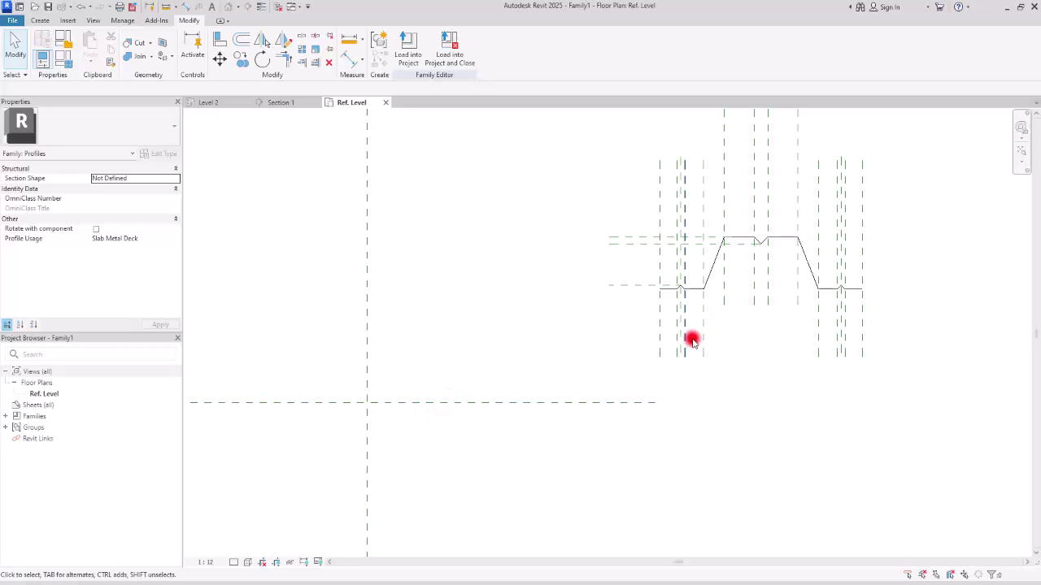
scroll(691, 402, up, 2)
drag(840, 162, 342, 399)
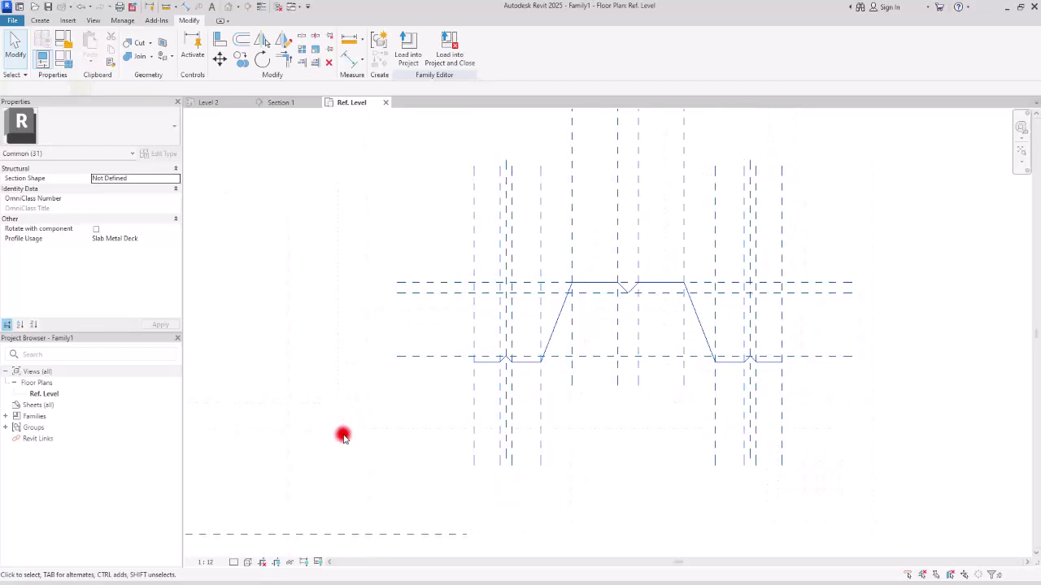
click(408, 41)
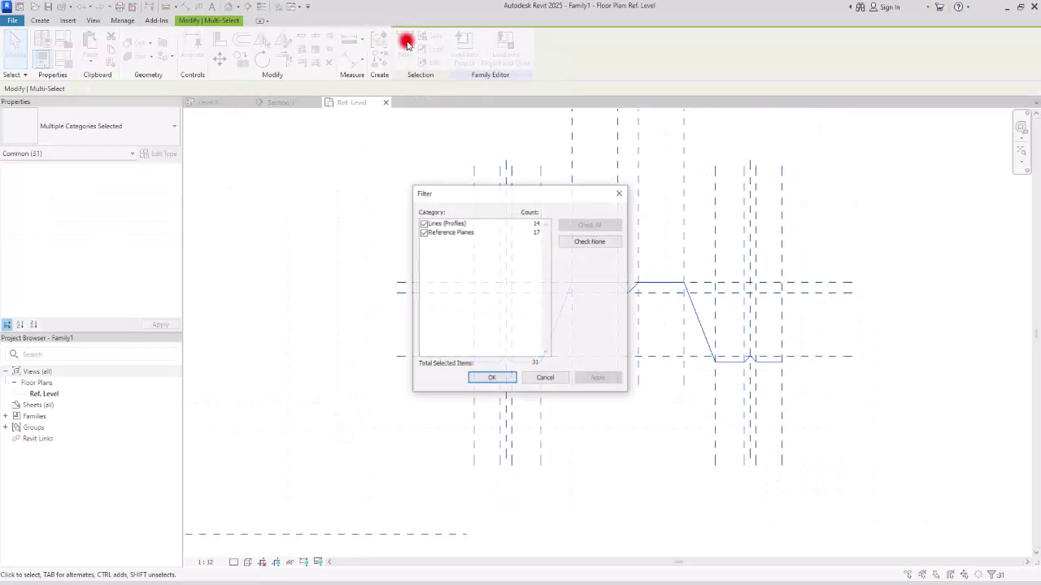
click(422, 223)
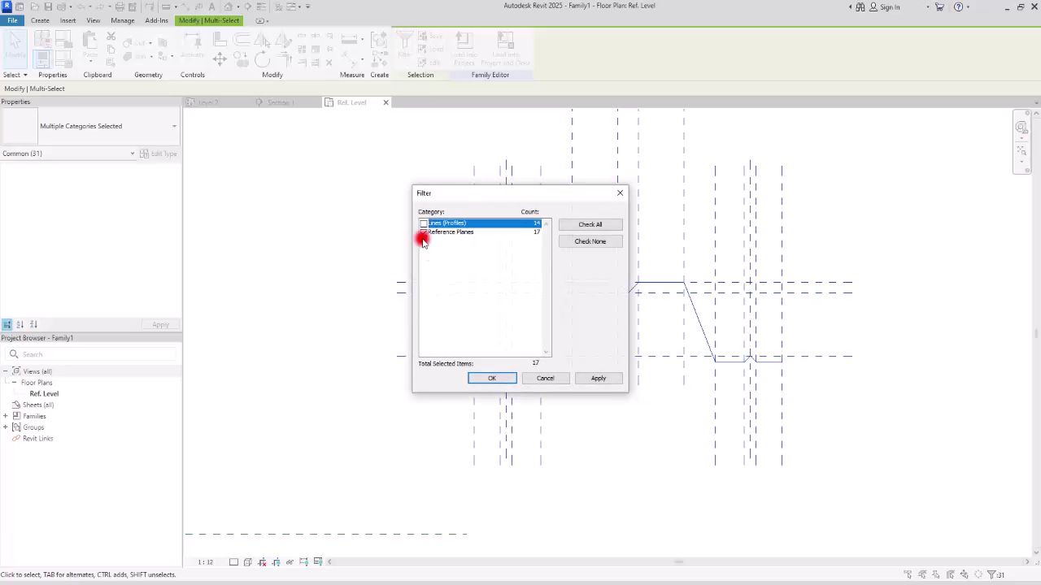
click(508, 378)
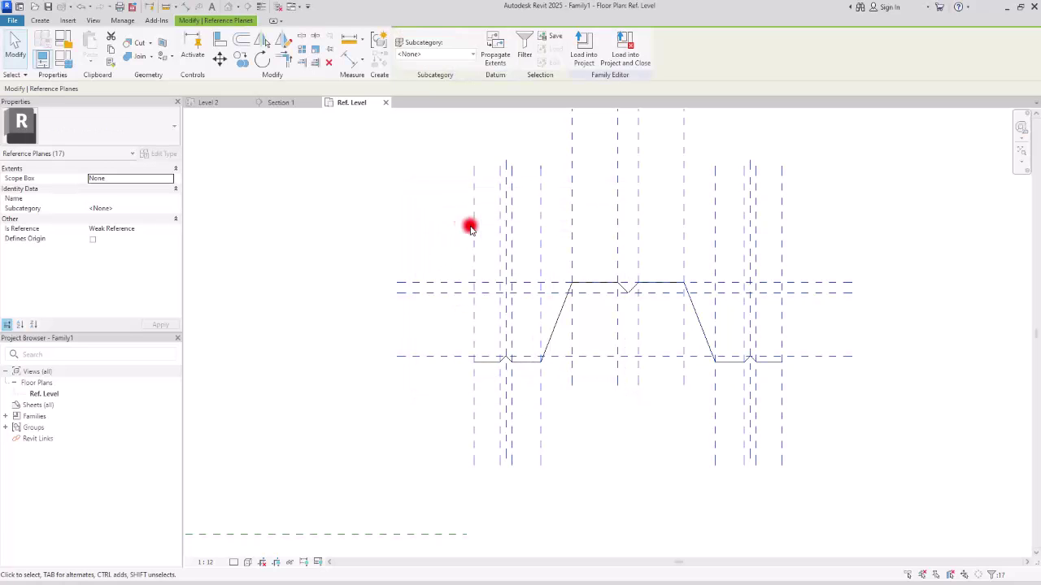
click(221, 63)
click(635, 297)
scroll(794, 277, down, 1)
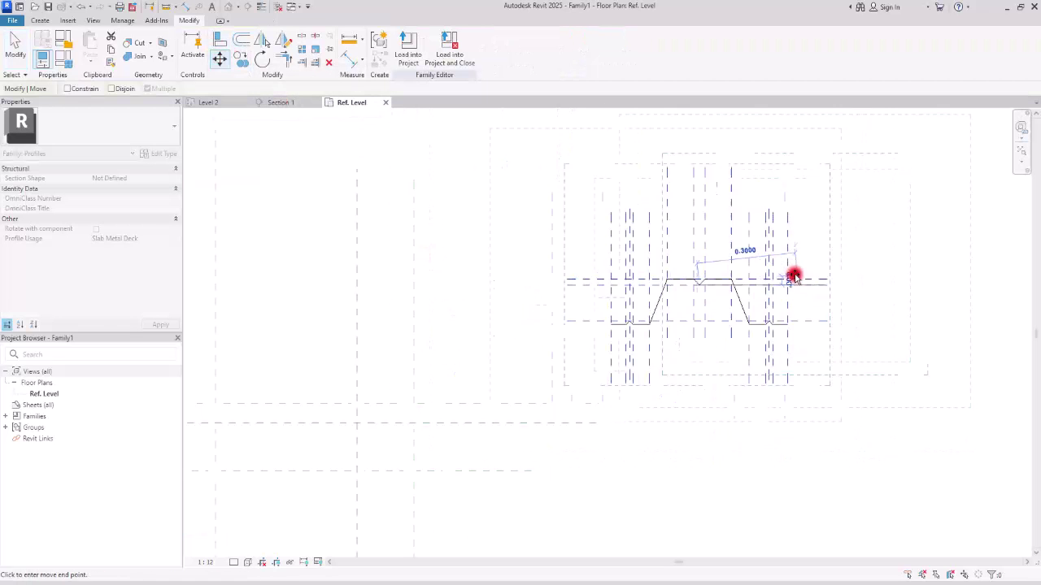
click(414, 352)
Step: Move the reference planes down about 0.04 so the peak-apex plane lies slightly above the family's horizontal centre plane
scroll(351, 432, up, 3)
click(220, 63)
click(486, 358)
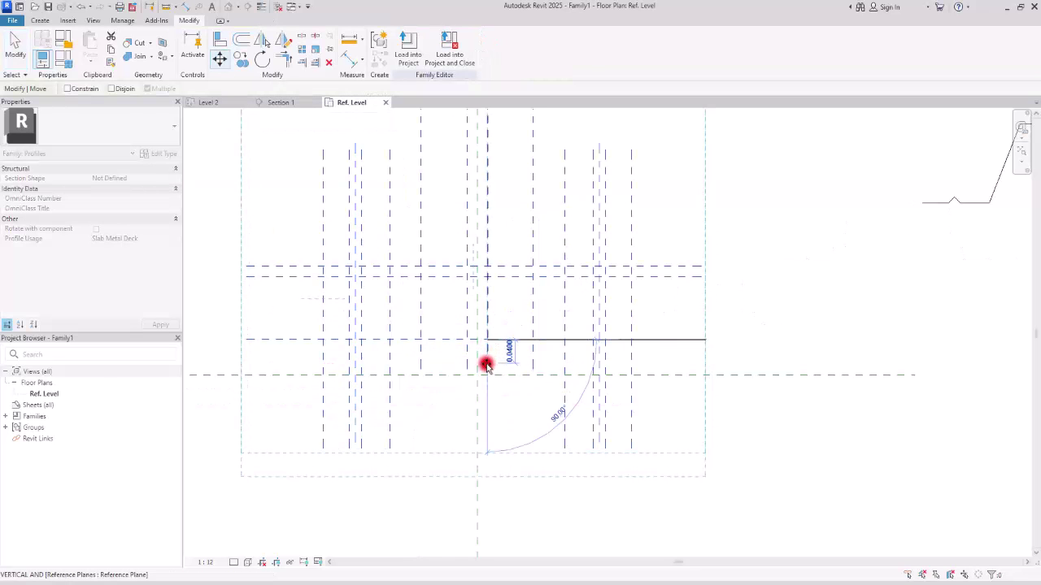
click(486, 362)
click(773, 288)
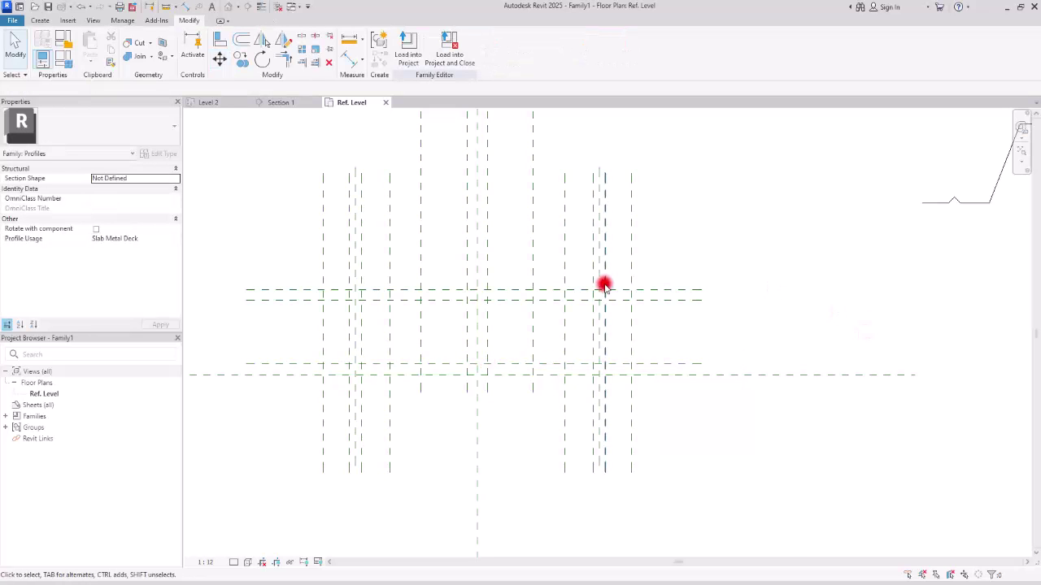
scroll(600, 360, down, 2)
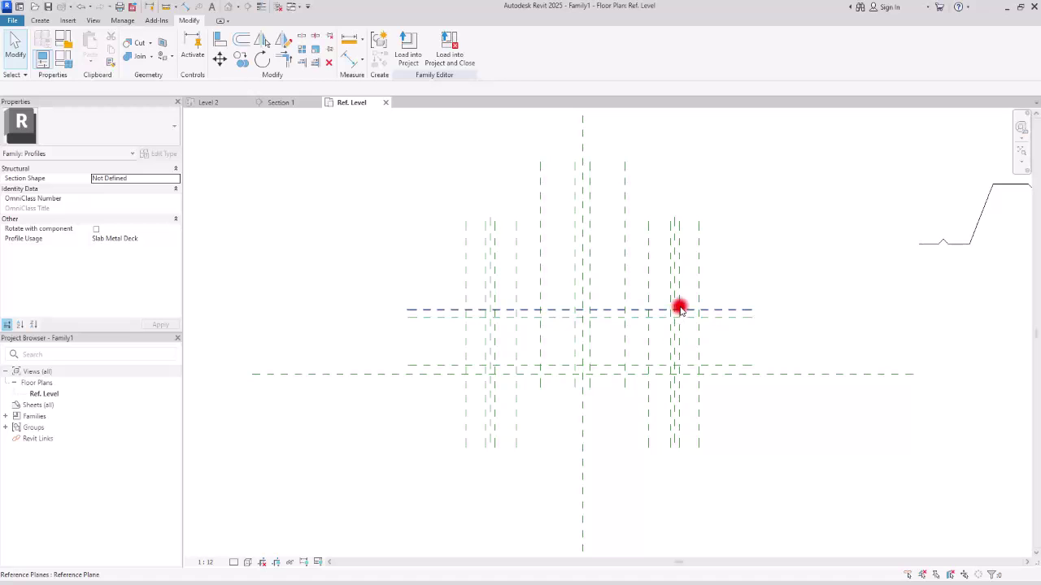
scroll(344, 302, down, 2)
scroll(512, 262, up, 5)
scroll(541, 316, down, 3)
scroll(735, 283, up, 1)
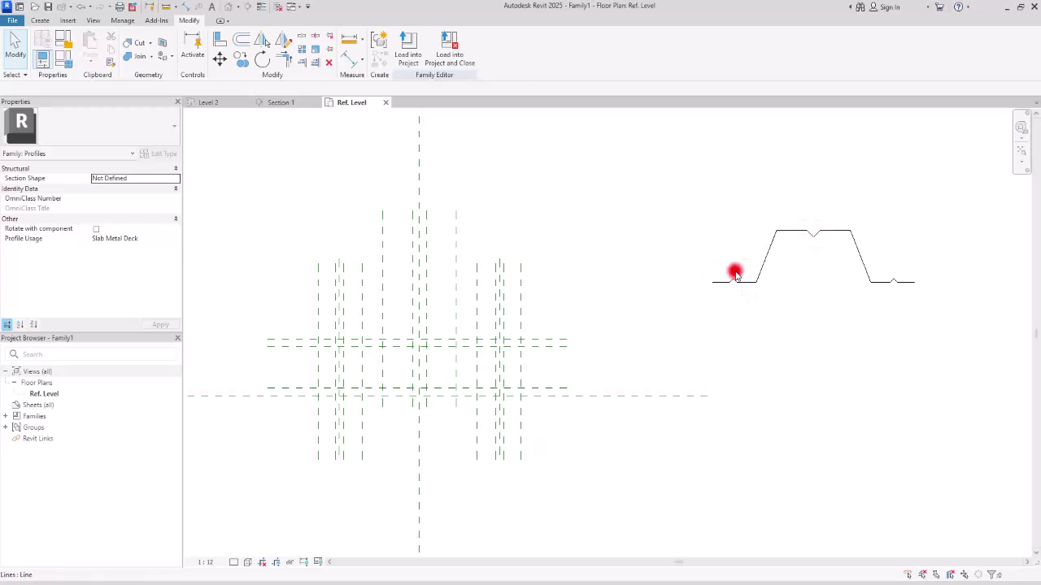
Step: Dimension the notch planes as EQ about the vertical centre plane and add an overall dimension between the notch's two edge planes
scroll(377, 279, up, 5)
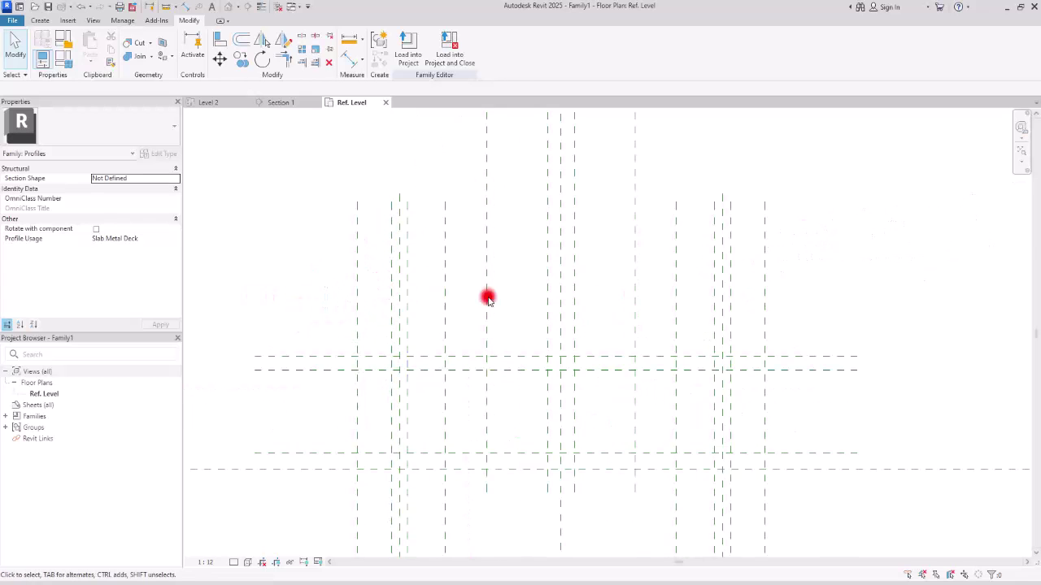
click(361, 60)
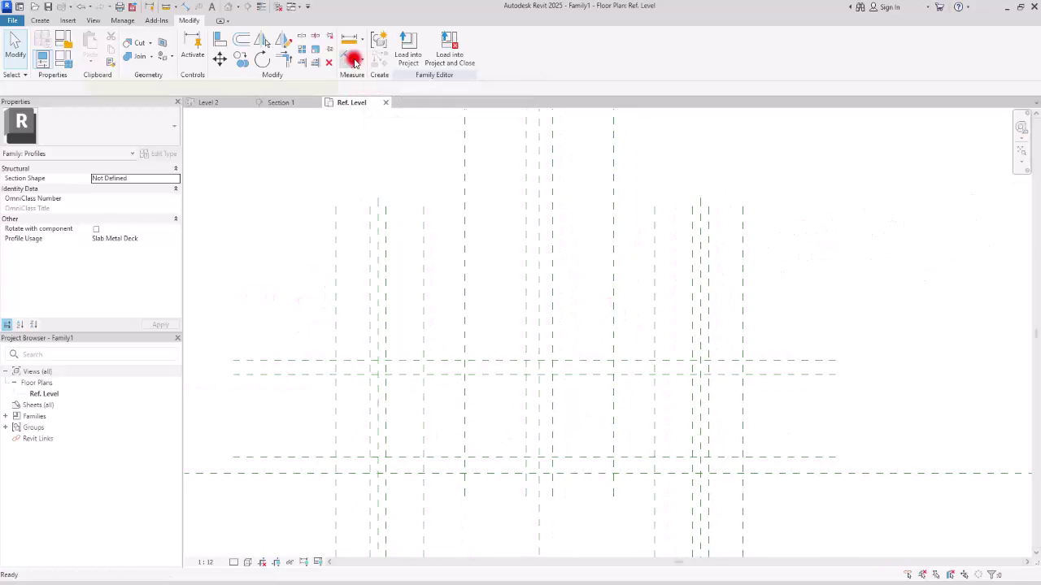
click(551, 199)
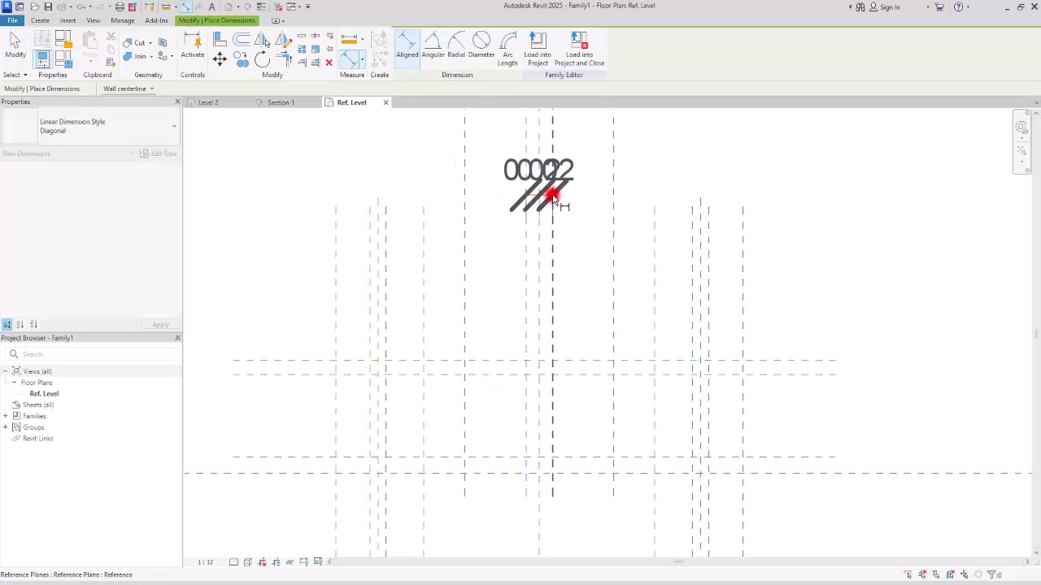
scroll(602, 218, down, 3)
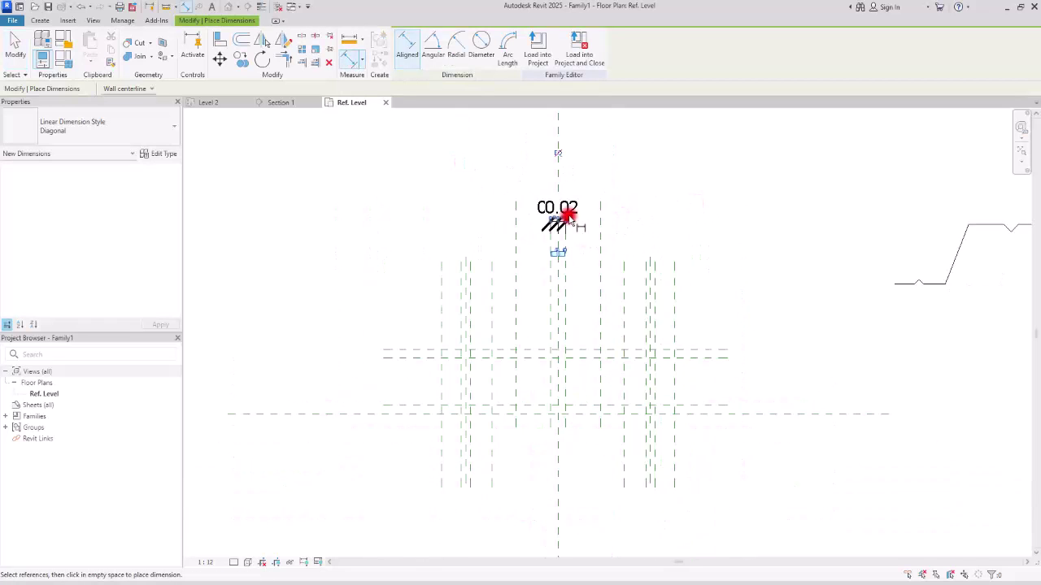
click(557, 155)
scroll(562, 297, up, 2)
click(566, 280)
middle_drag(623, 214, 605, 320)
click(675, 233)
scroll(683, 207, down, 2)
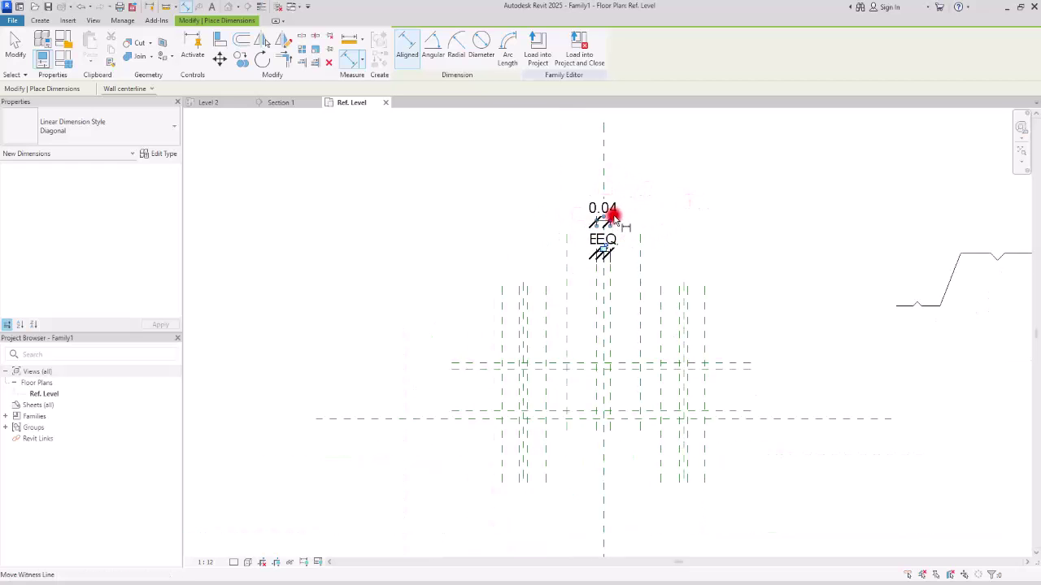
Step: Add equalised (EQ) dimensions and an overall width dimension across the reference planes of both the left and right bottom-flange peaks
scroll(440, 423, up, 3)
click(439, 422)
click(439, 367)
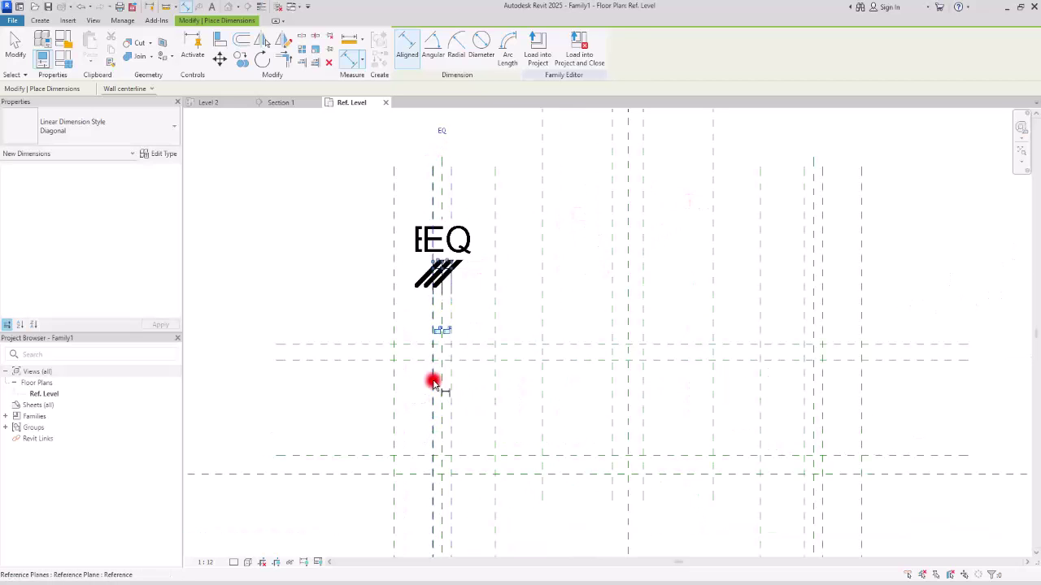
click(488, 206)
click(805, 378)
click(813, 274)
click(792, 395)
click(917, 215)
key(Escape)
key(Escape)
Step: Label the overall width dimensions of the top notch and both bottom-flange peaks with a new type parameter named a
scroll(557, 174, down, 2)
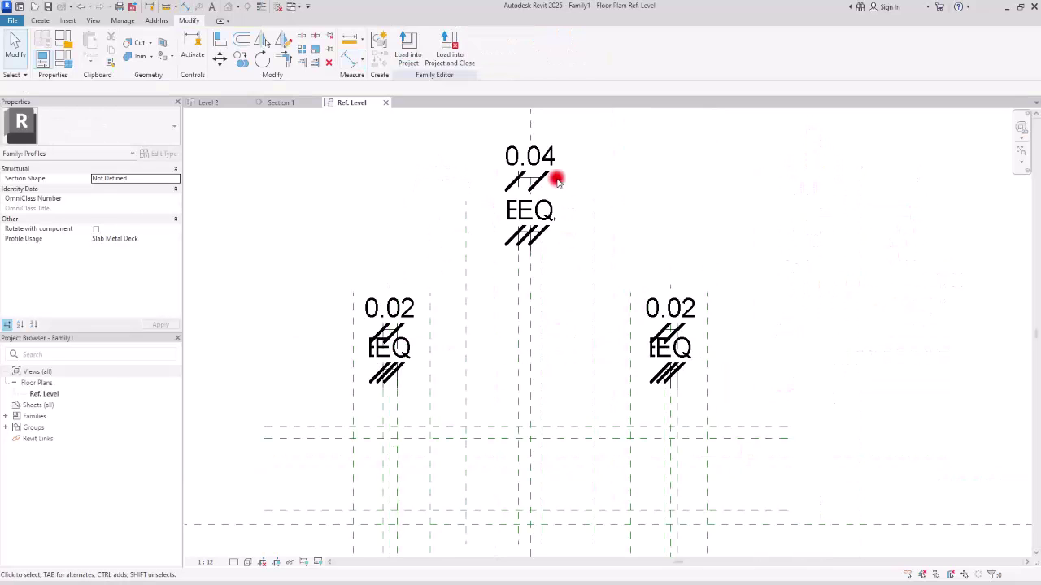
click(541, 168)
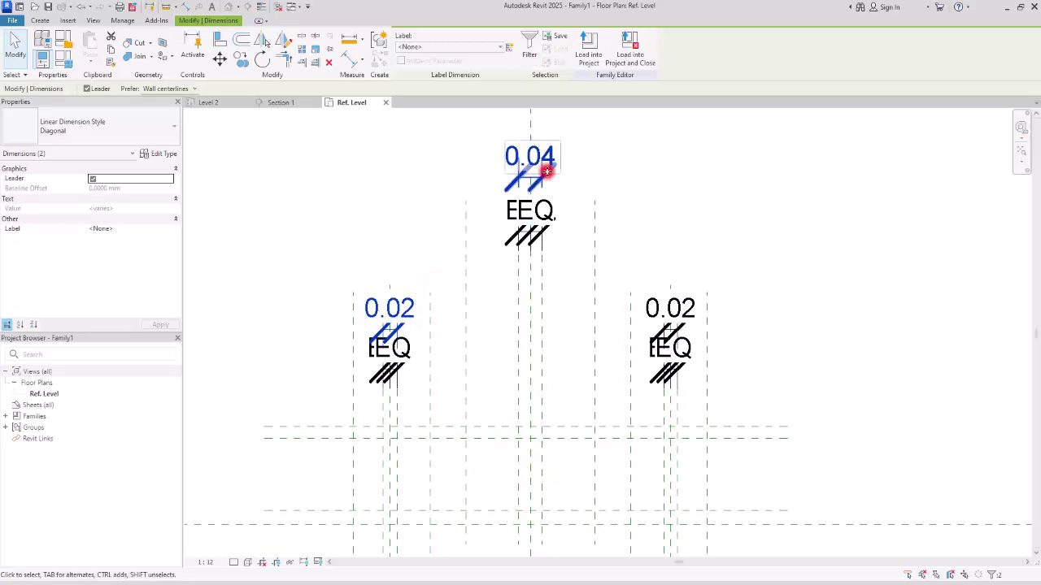
ctrl+click(530, 242)
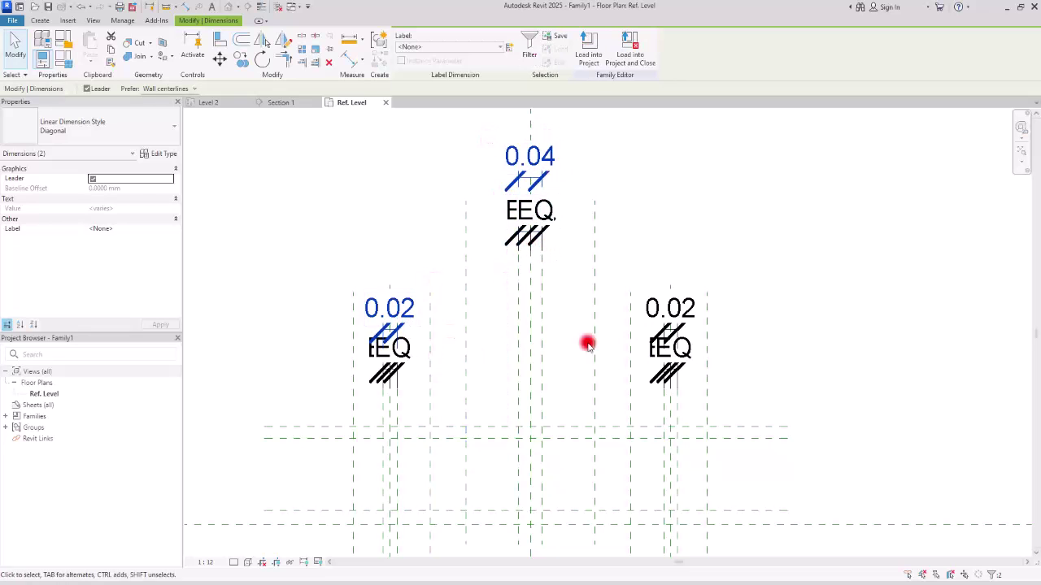
click(504, 45)
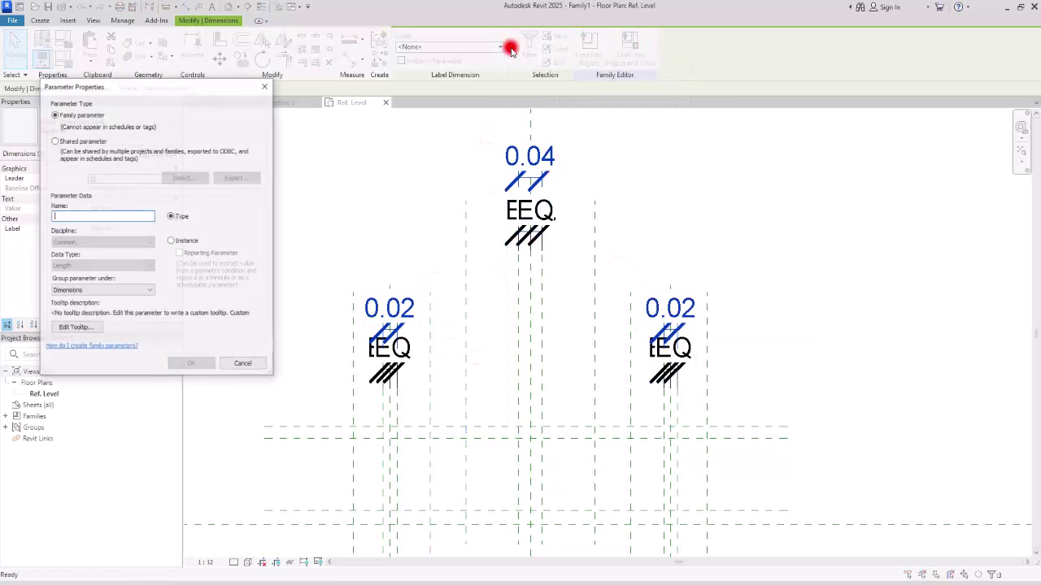
text(a)
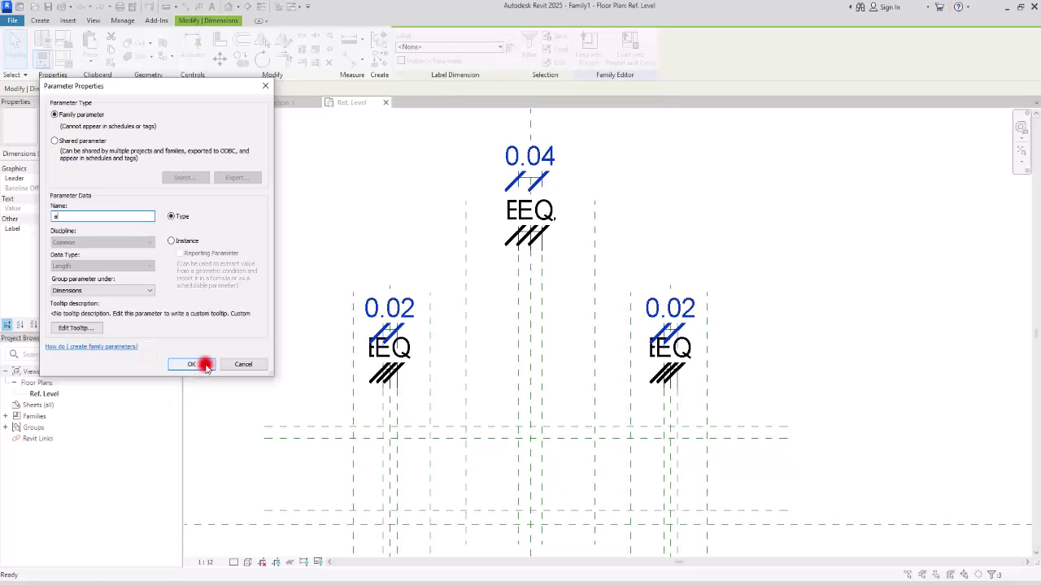
click(203, 364)
click(424, 199)
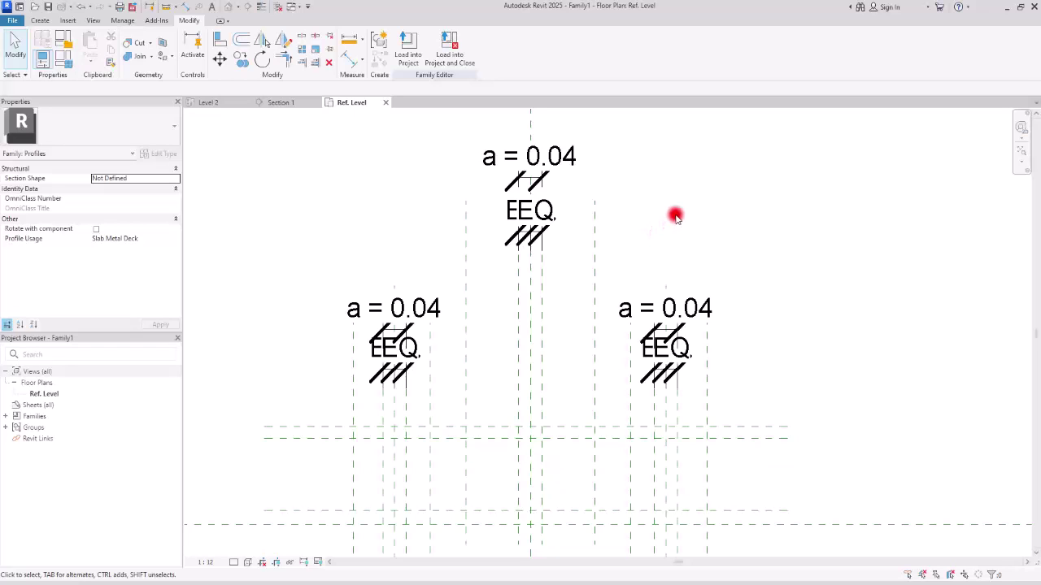
Step: Dimension the top flange's two outer edge planes about the vertical centre plane and set the dimension to EQ
click(349, 63)
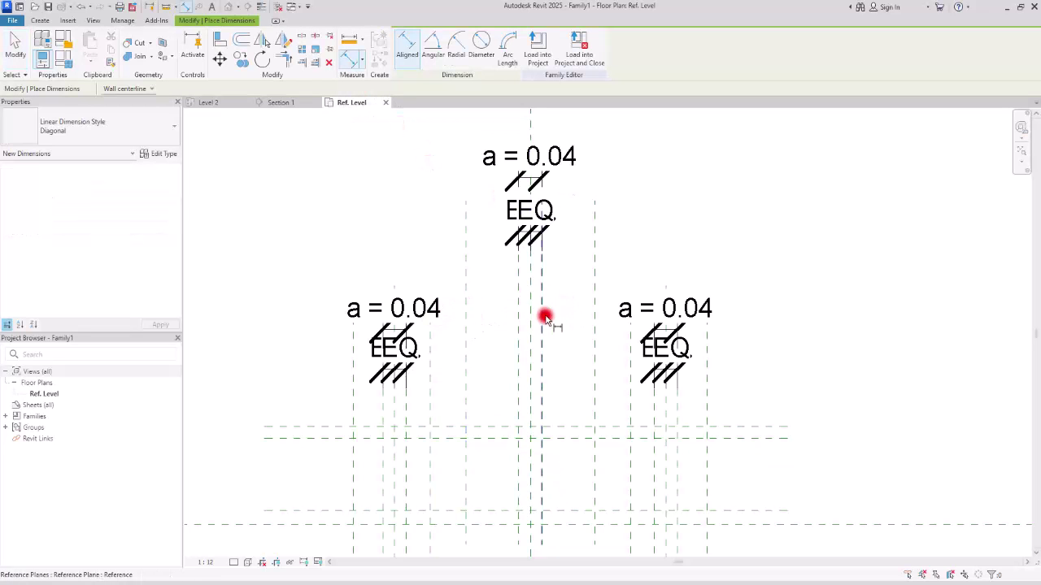
middle_drag(825, 260, 691, 304)
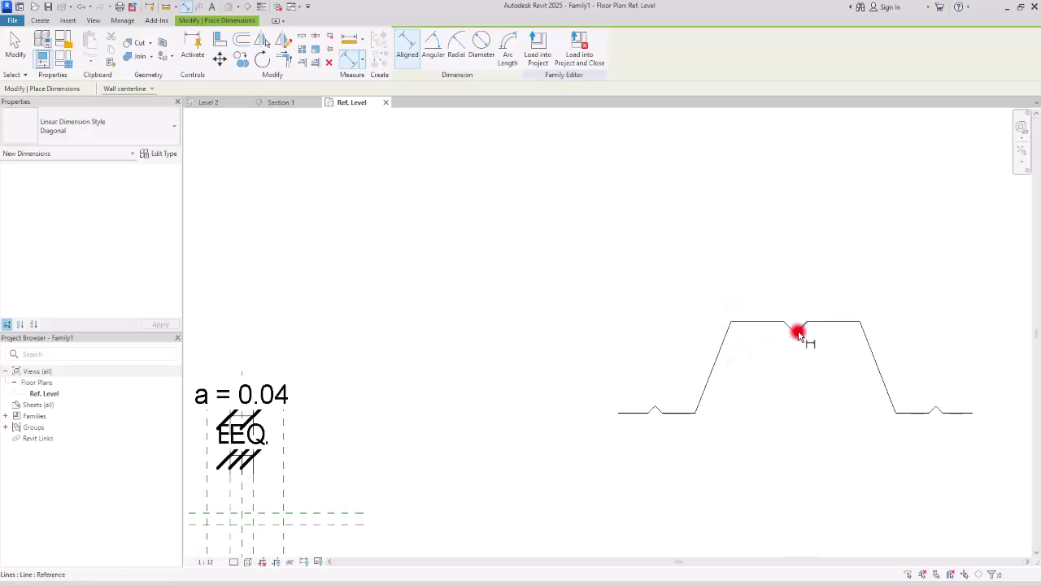
scroll(778, 332, down, 3)
scroll(534, 377, up, 2)
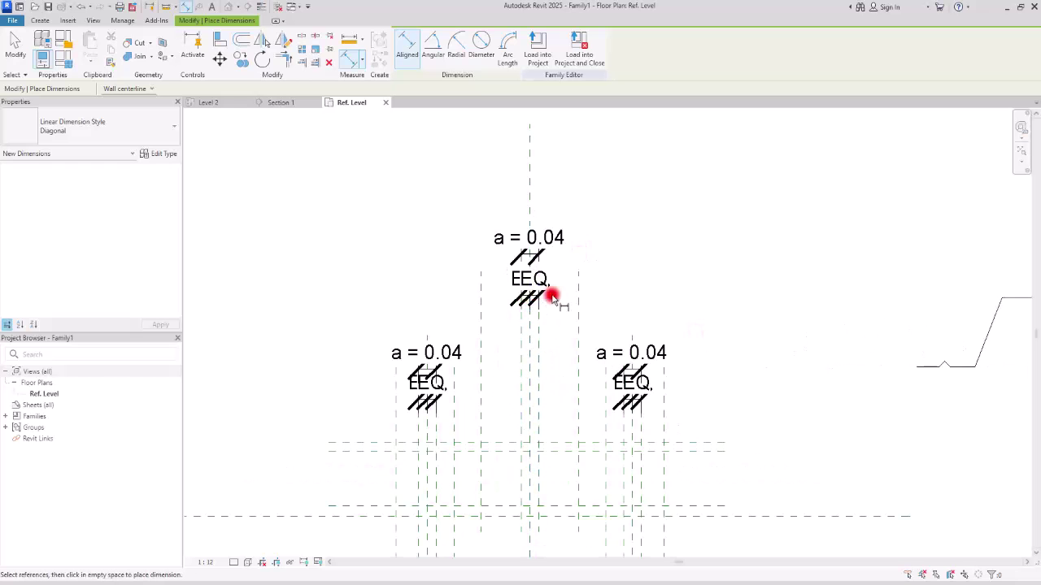
scroll(494, 373, up, 2)
click(474, 355)
click(547, 356)
click(621, 356)
middle_drag(748, 246, 736, 432)
click(737, 306)
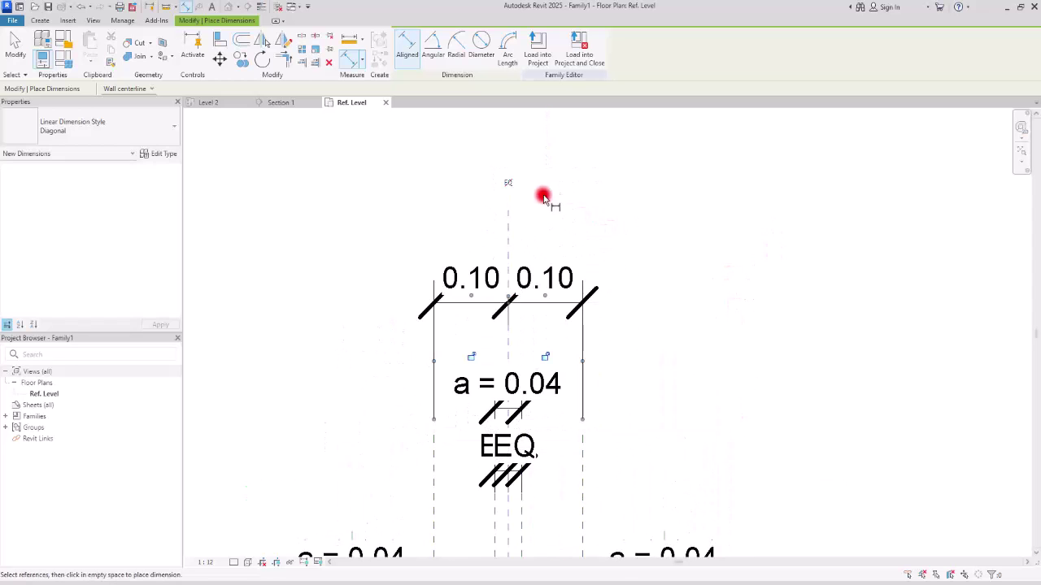
click(506, 185)
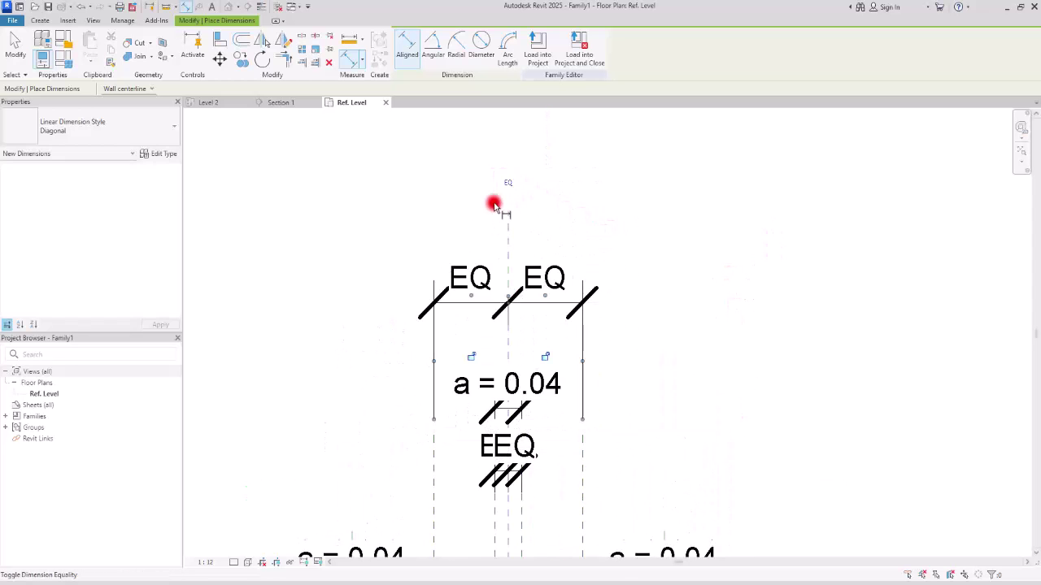
Step: Add an overall width dimension between the top flange's outer edge planes and label it with a new type parameter b
click(432, 467)
click(581, 464)
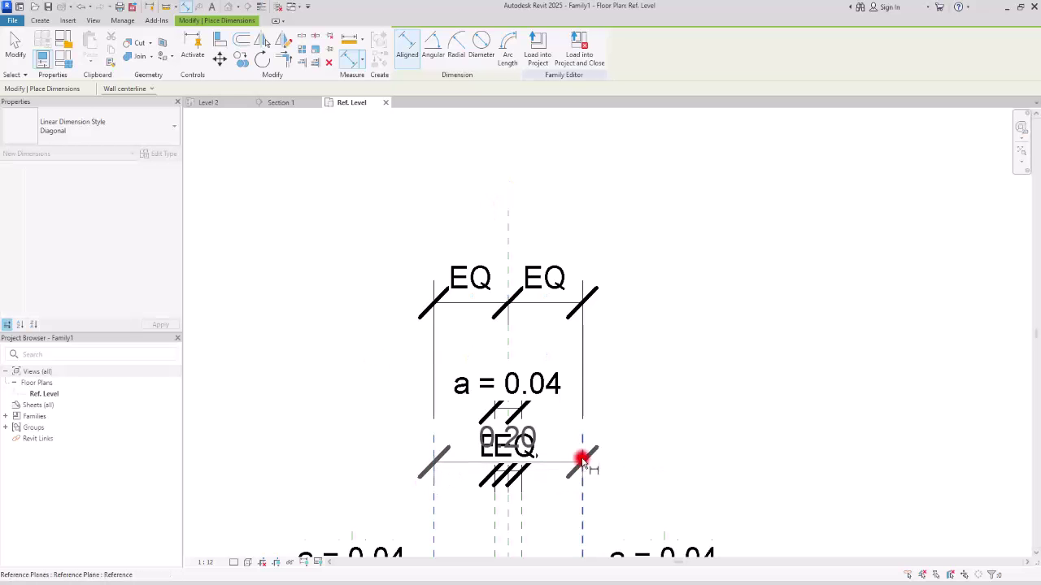
click(732, 225)
key(Escape)
key(Escape)
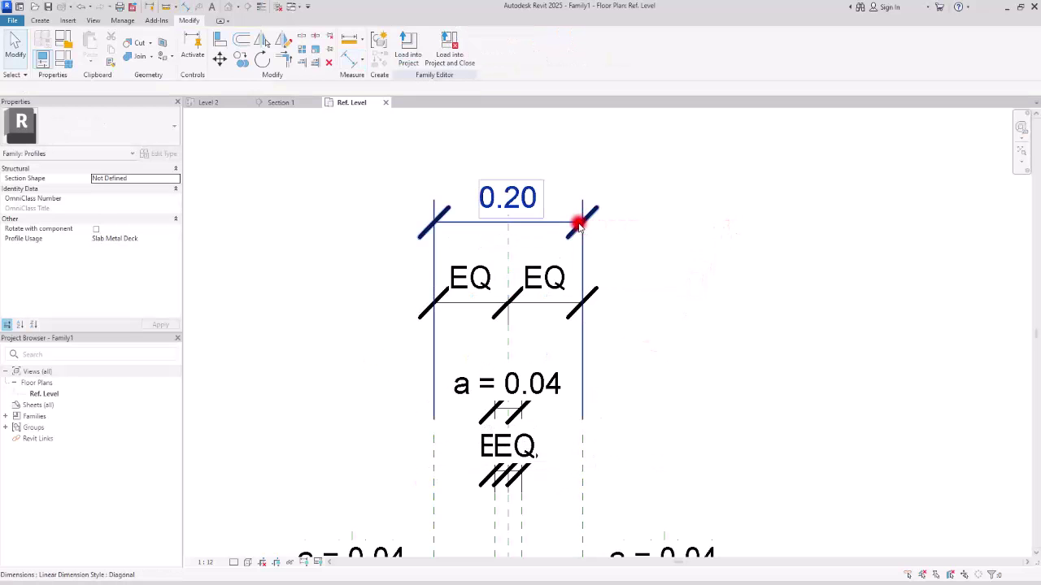
click(579, 226)
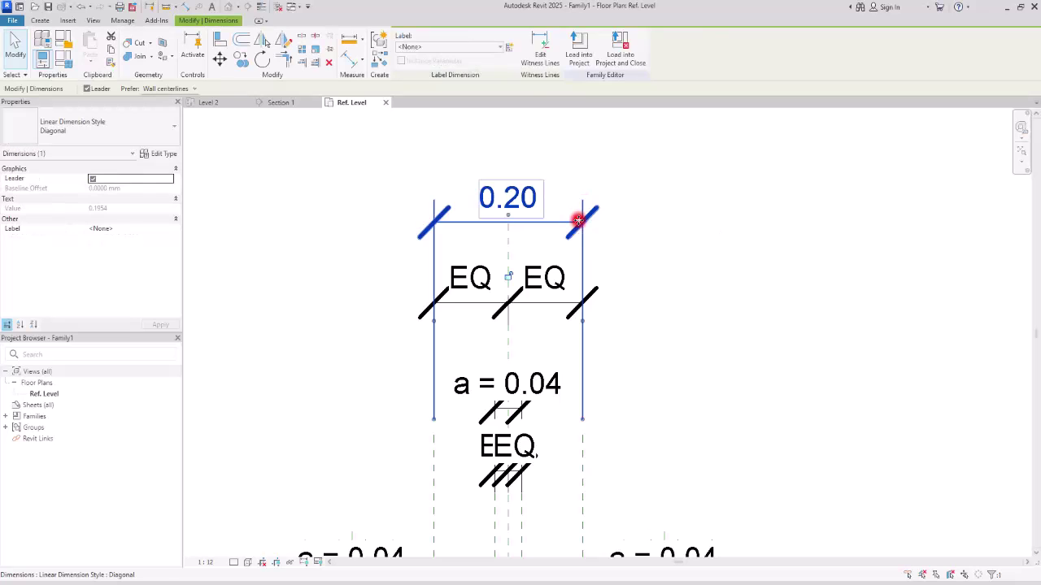
click(508, 46)
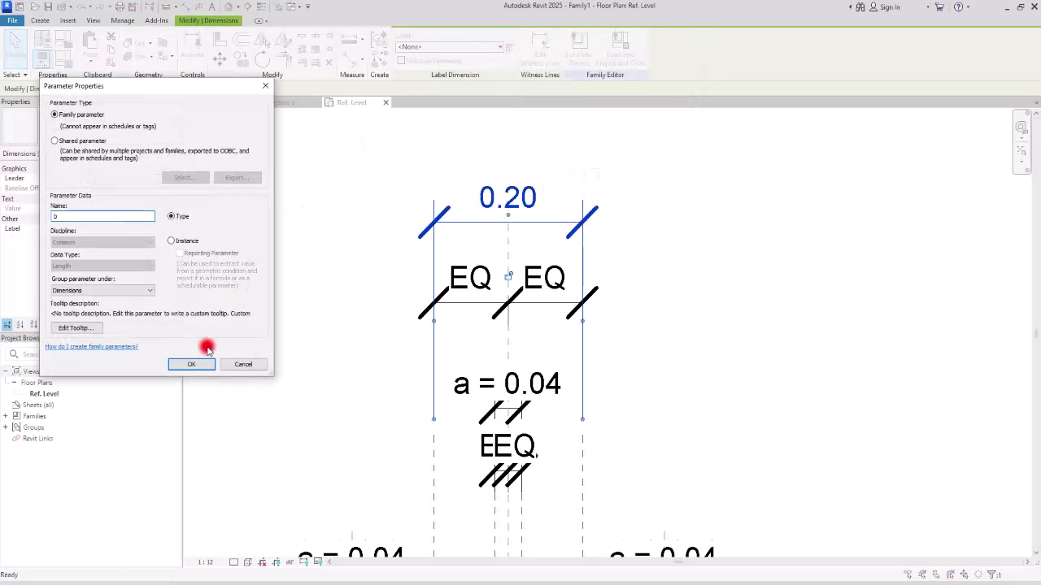
click(192, 363)
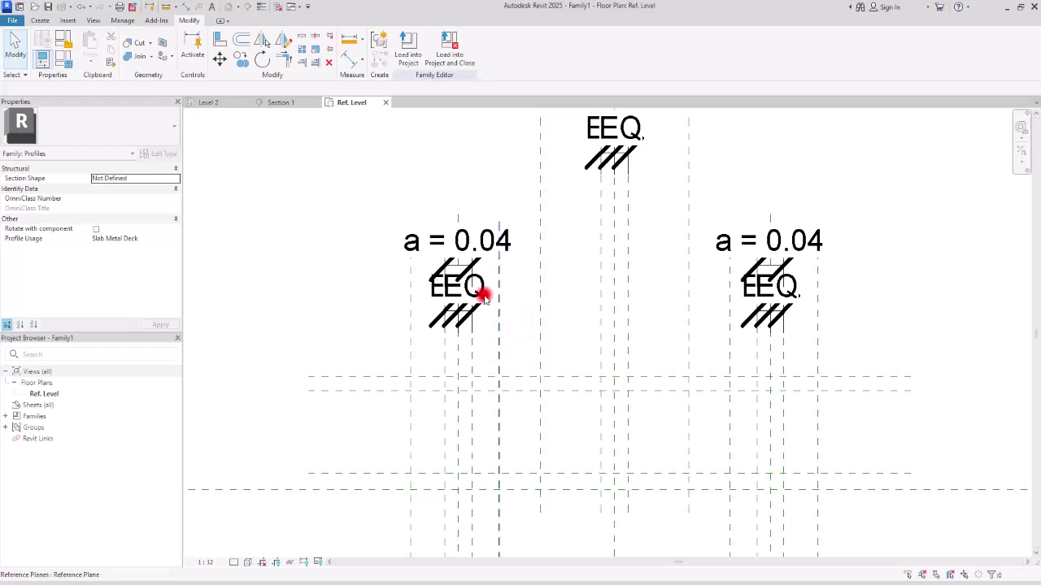
Step: Dimension the horizontal run of both sloping webs between the flange edge planes, and set the view scale to 1:5
click(350, 61)
click(540, 315)
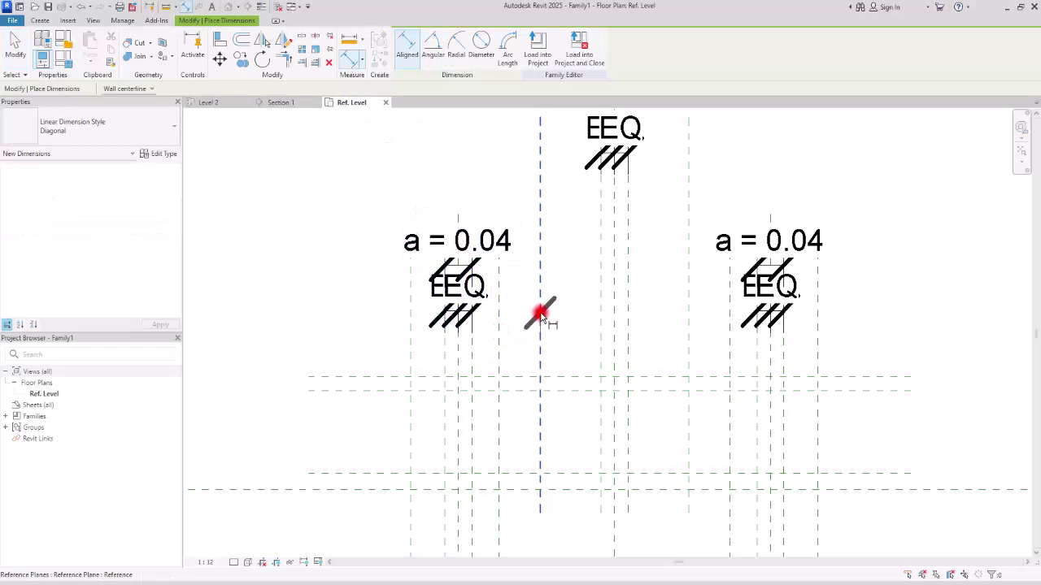
click(480, 323)
click(258, 200)
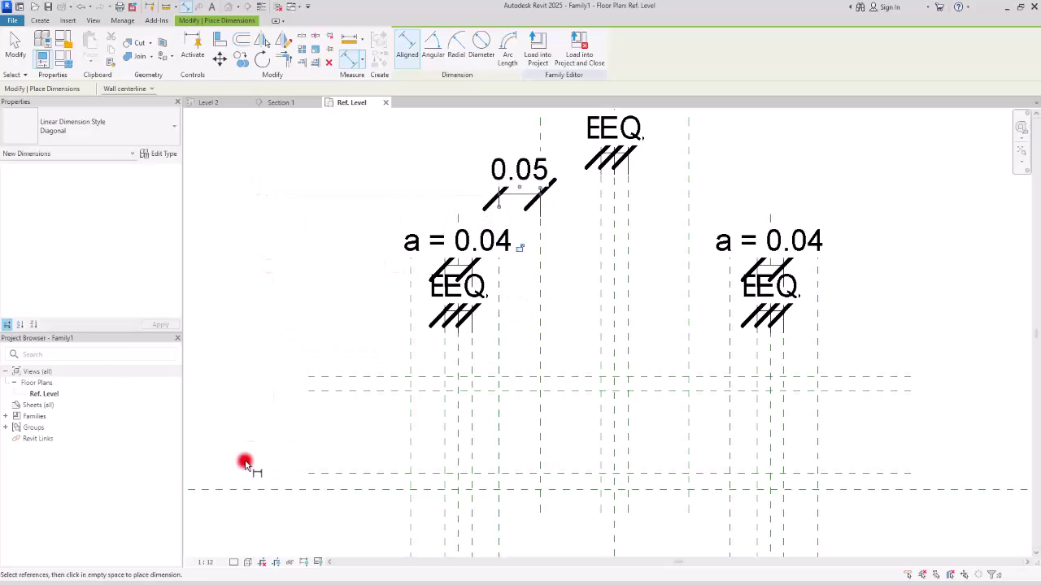
click(211, 561)
click(228, 425)
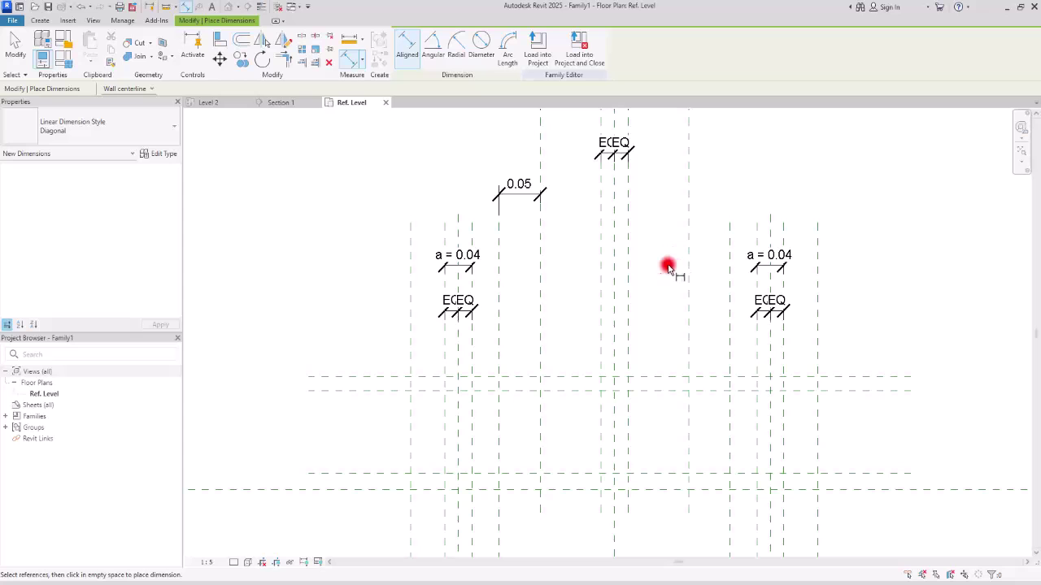
click(687, 240)
click(729, 242)
click(854, 195)
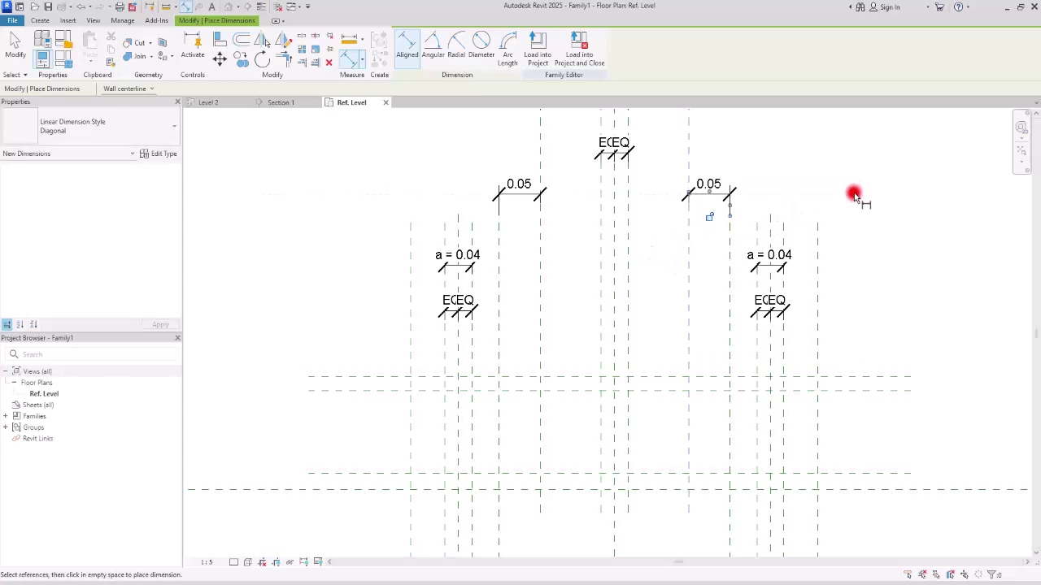
key(Escape)
Step: Label both sloping-web dimensions with a new type parameter named c
click(534, 195)
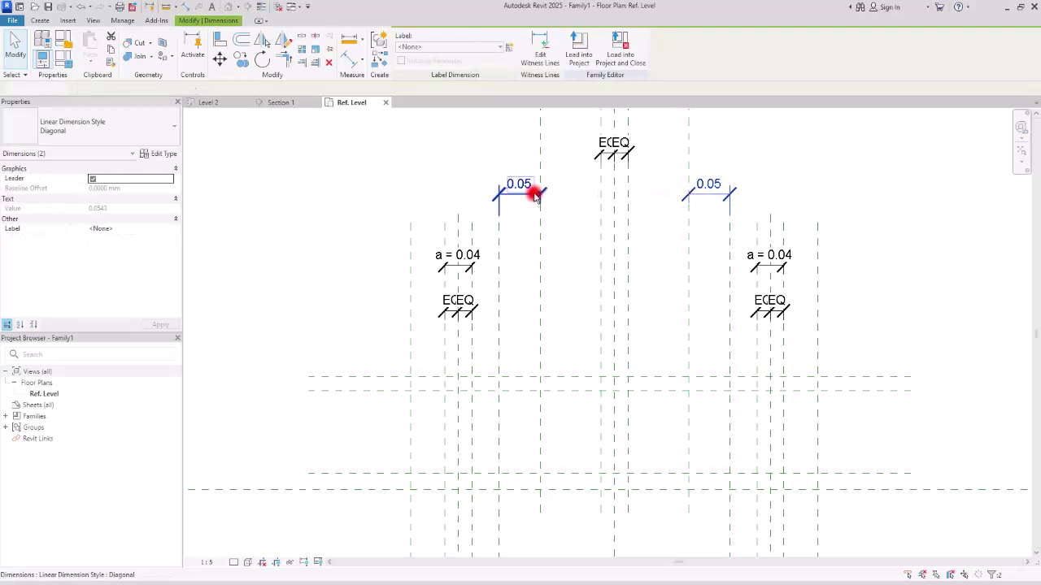
ctrl+click(535, 195)
click(507, 49)
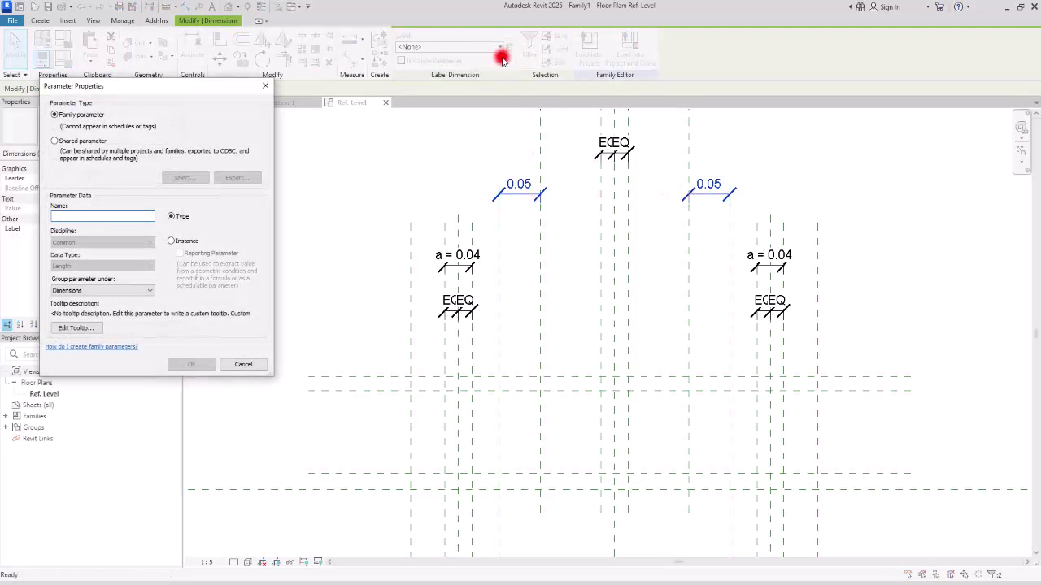
click(195, 364)
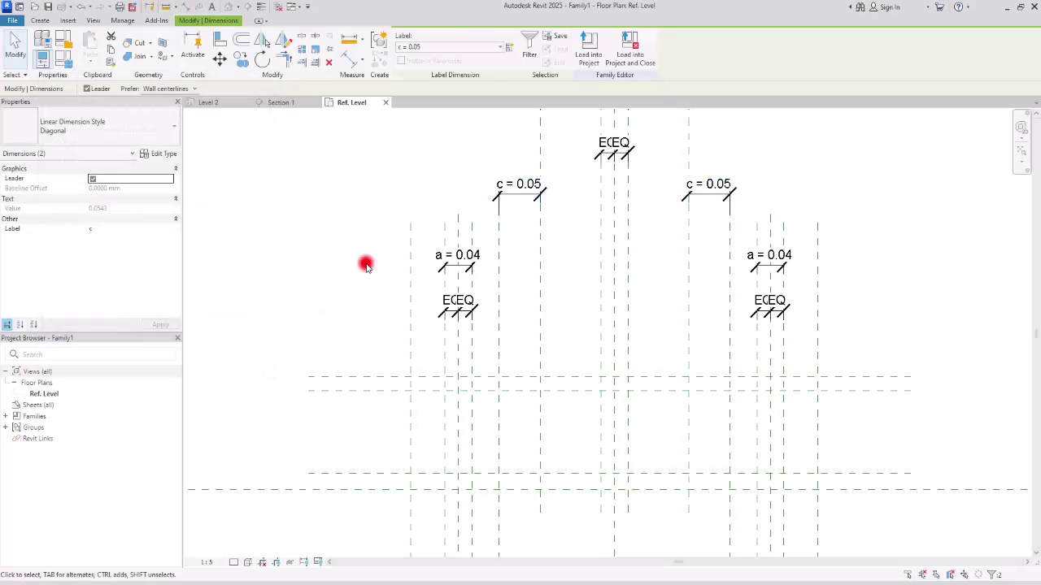
click(366, 263)
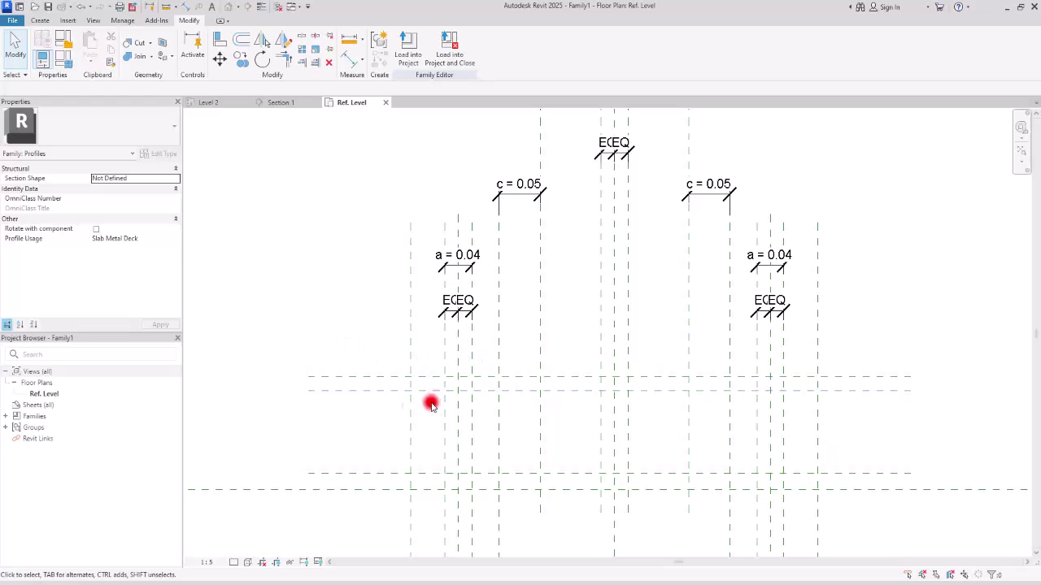
Step: Dimension the flat segments on either side of the left bottom-flange peak, between its base planes and the flange edge planes
click(354, 61)
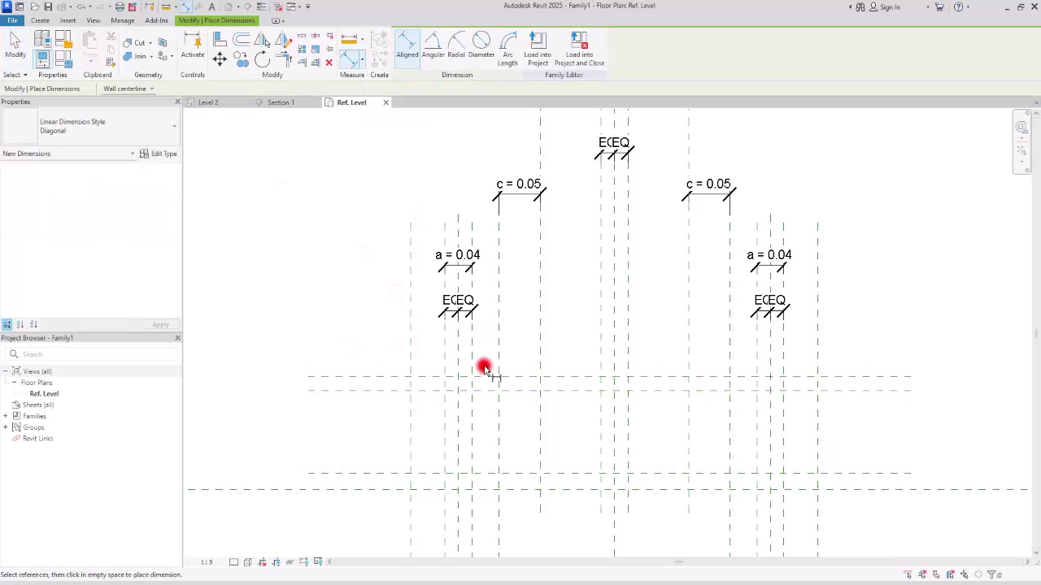
click(472, 360)
click(501, 352)
click(562, 349)
click(410, 352)
click(444, 351)
click(569, 348)
Step: Dimension the flat segments on either side of the right bottom-flange peak, between its base planes and the flange edge planes
click(730, 350)
click(757, 350)
click(913, 349)
click(784, 353)
click(817, 345)
click(930, 349)
key(Escape)
key(Escape)
Step: Label all four bottom-flange flat segment dimensions with a new type parameter named d
click(808, 348)
ctrl+click(743, 349)
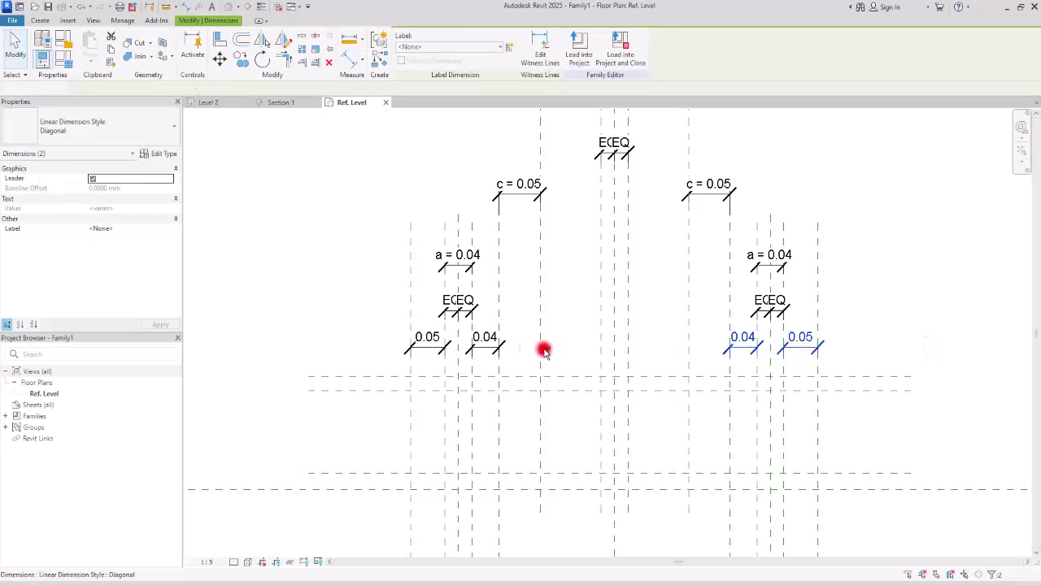
ctrl+click(495, 349)
ctrl+click(441, 350)
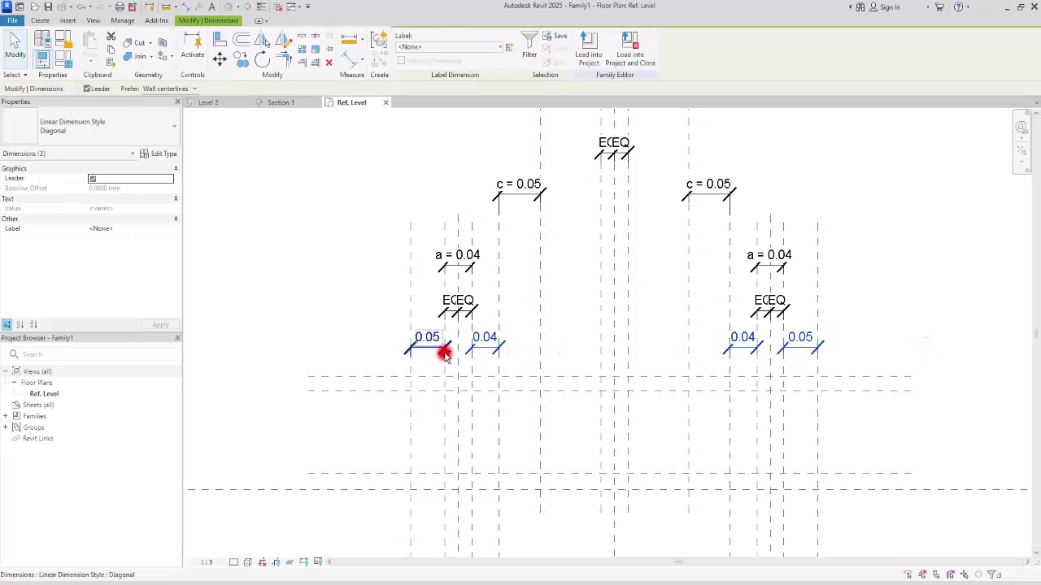
click(505, 46)
text(d)
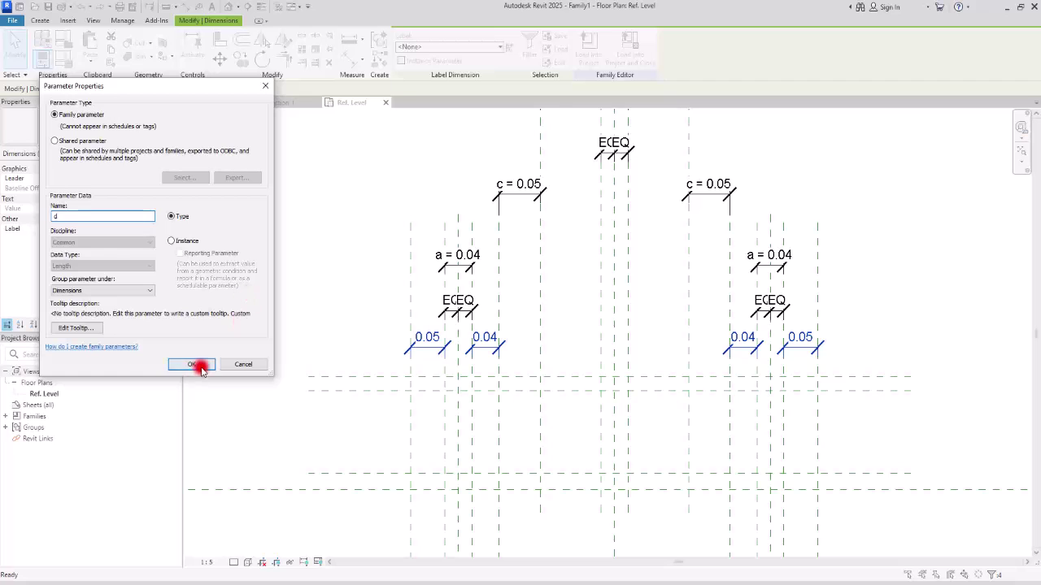
click(191, 364)
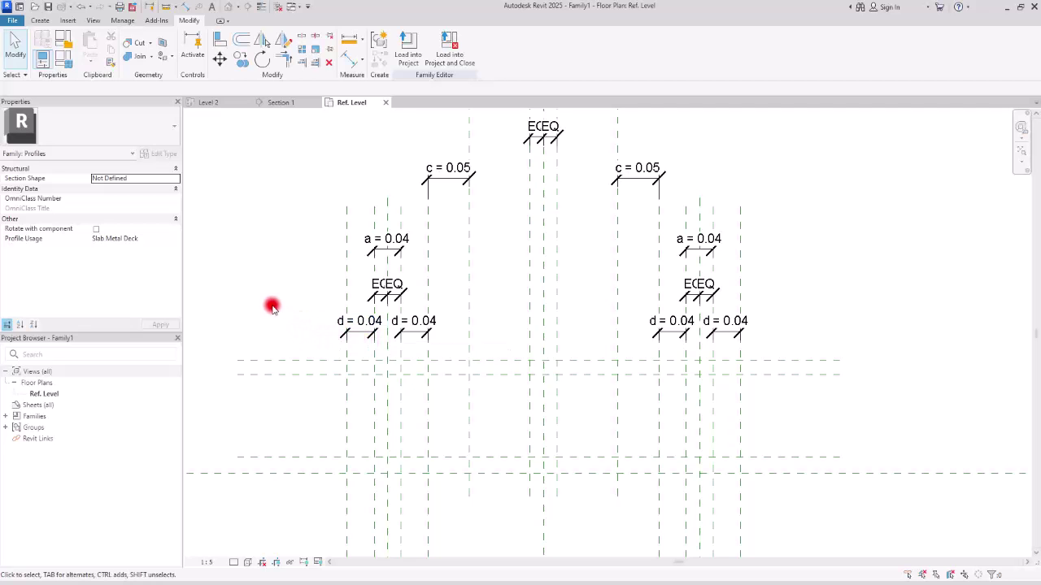
Step: Copy the drawn deck profile lines twice to the right, joining each copy end to end with the previous one
scroll(272, 306, down, 3)
drag(392, 325, 812, 214)
click(243, 62)
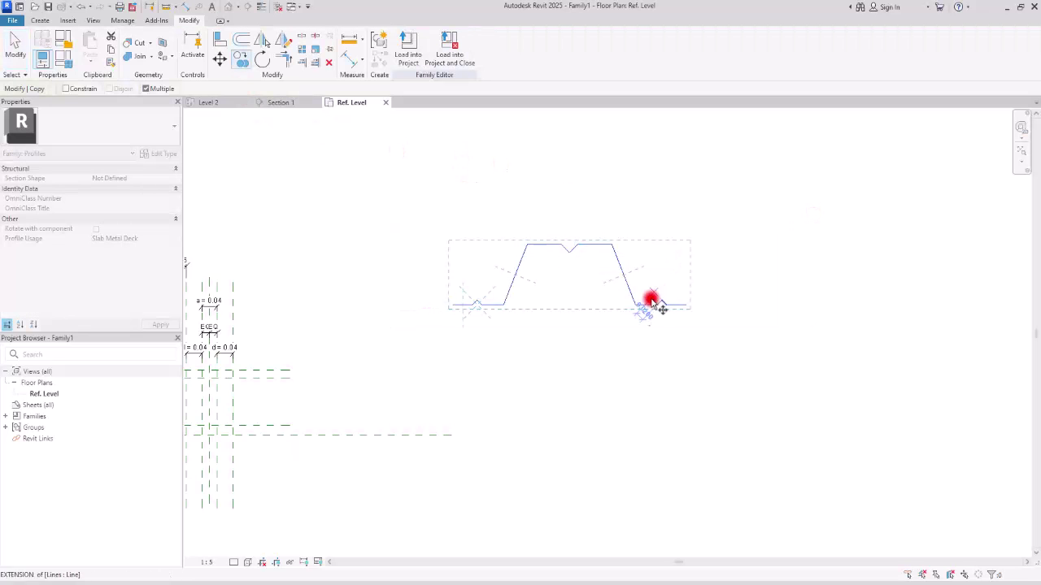
click(452, 304)
click(686, 304)
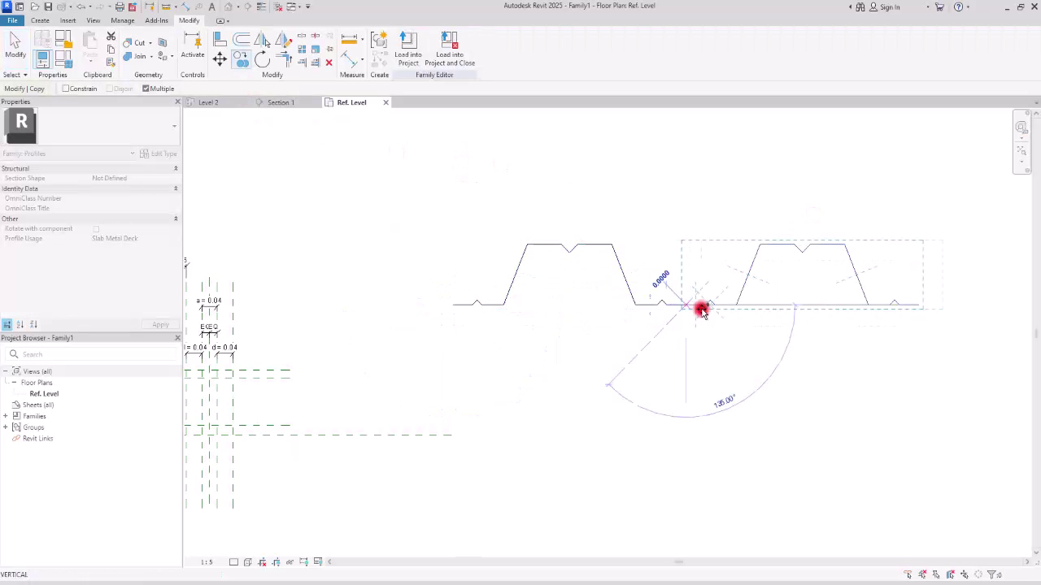
click(916, 304)
key(Escape)
key(Escape)
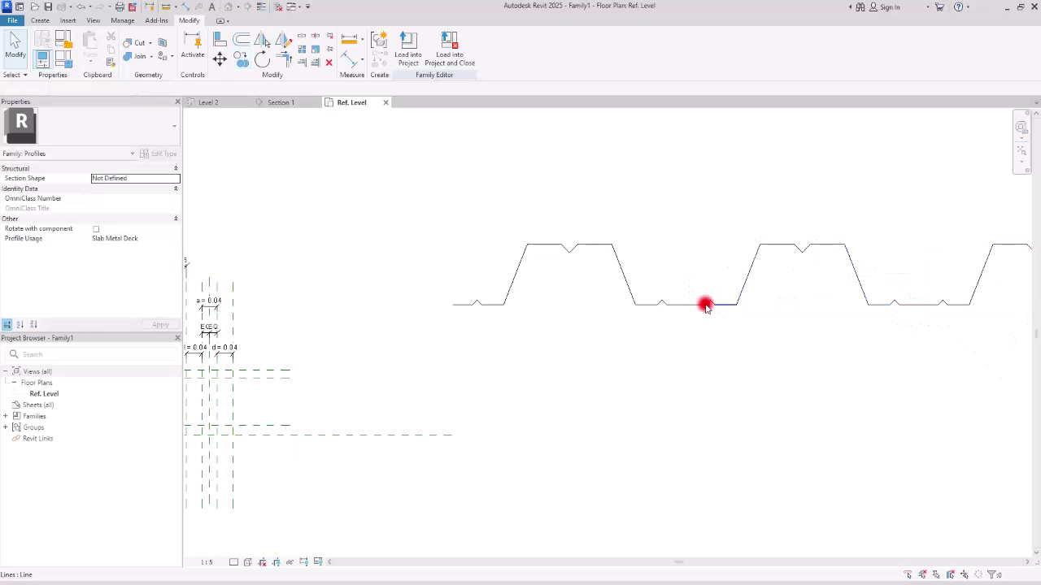
Step: Examine the joint between the repeated deck profiles and compare it with the outer planes of the reference plane layout
scroll(700, 300, up, 3)
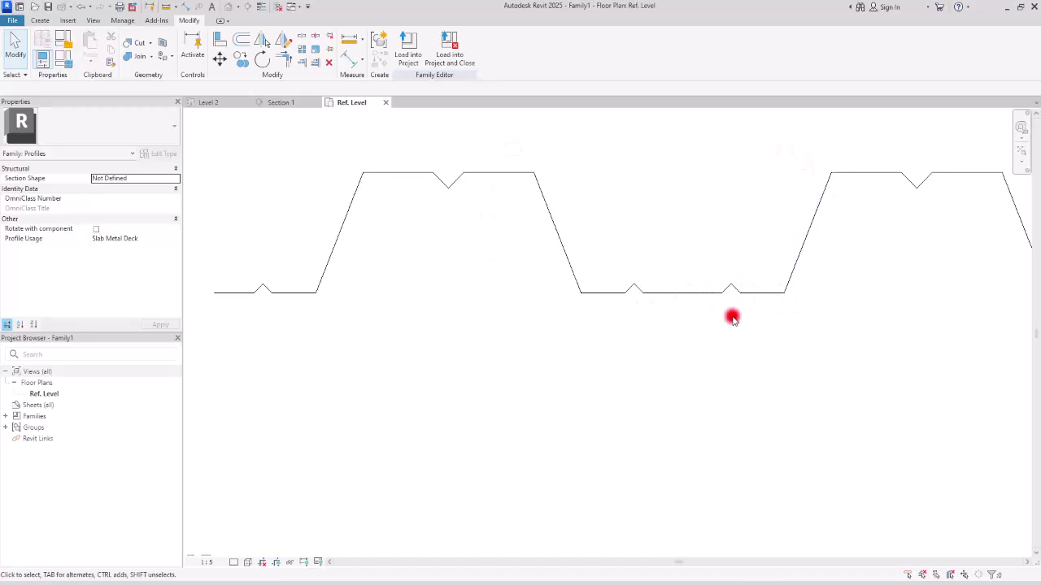
scroll(694, 324, down, 4)
middle_drag(576, 365, 767, 344)
scroll(432, 360, up, 2)
middle_drag(432, 360, 583, 333)
scroll(598, 331, up, 2)
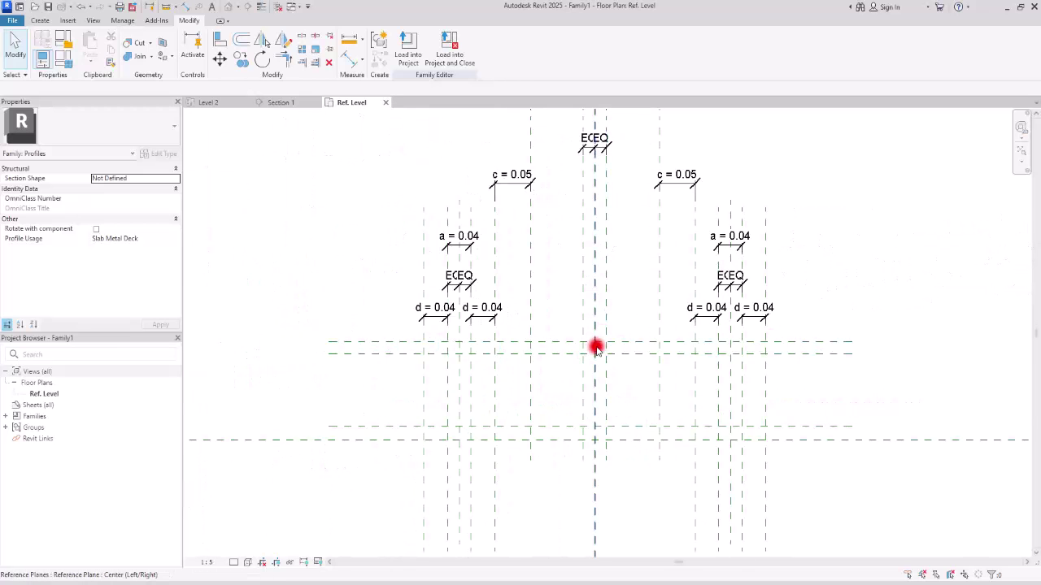
scroll(621, 365, up, 1)
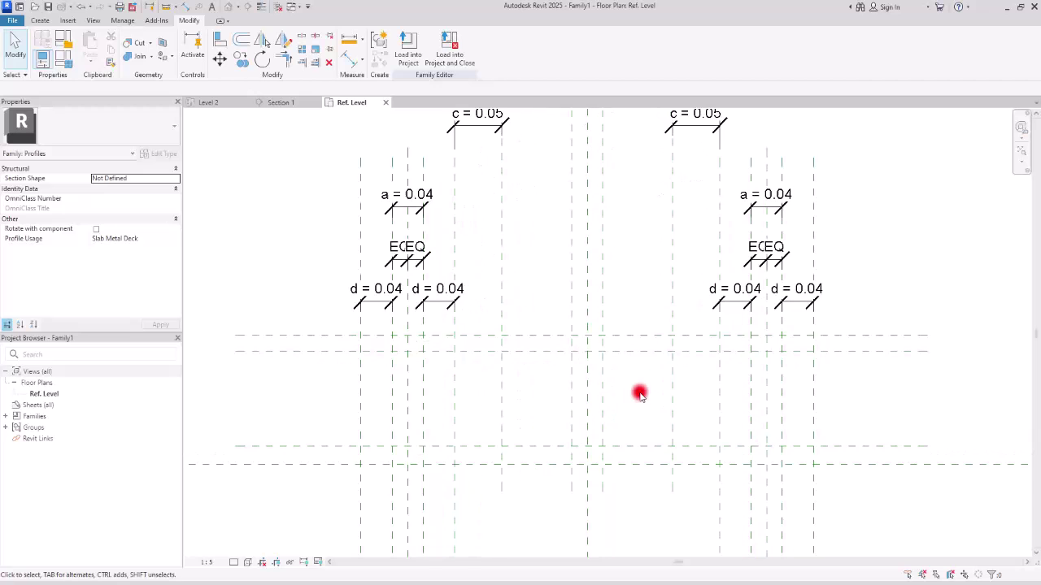
Step: Dimension the spacing between the two upper horizontal reference planes and between the two lower ones
click(348, 62)
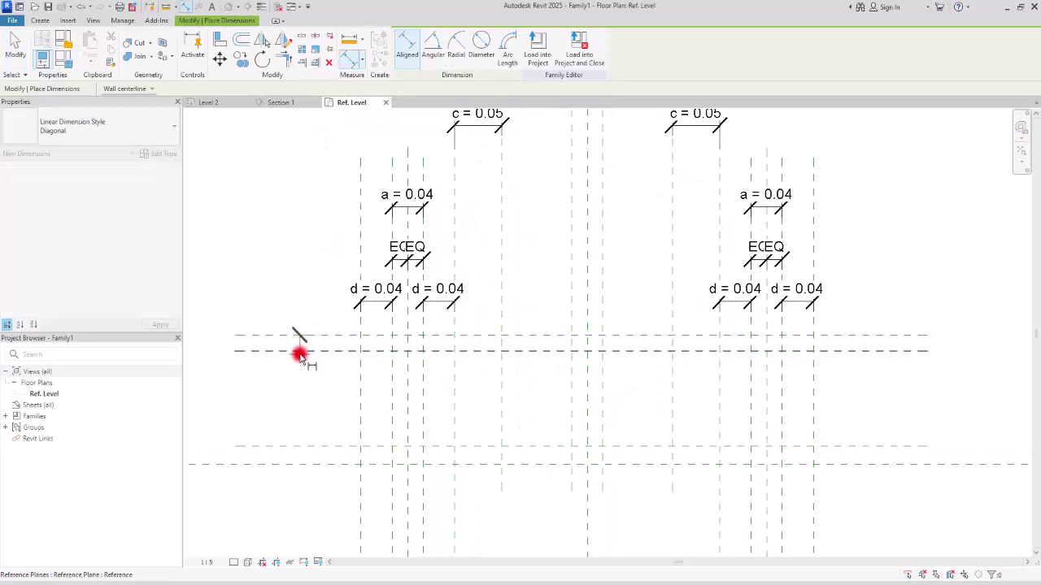
click(298, 350)
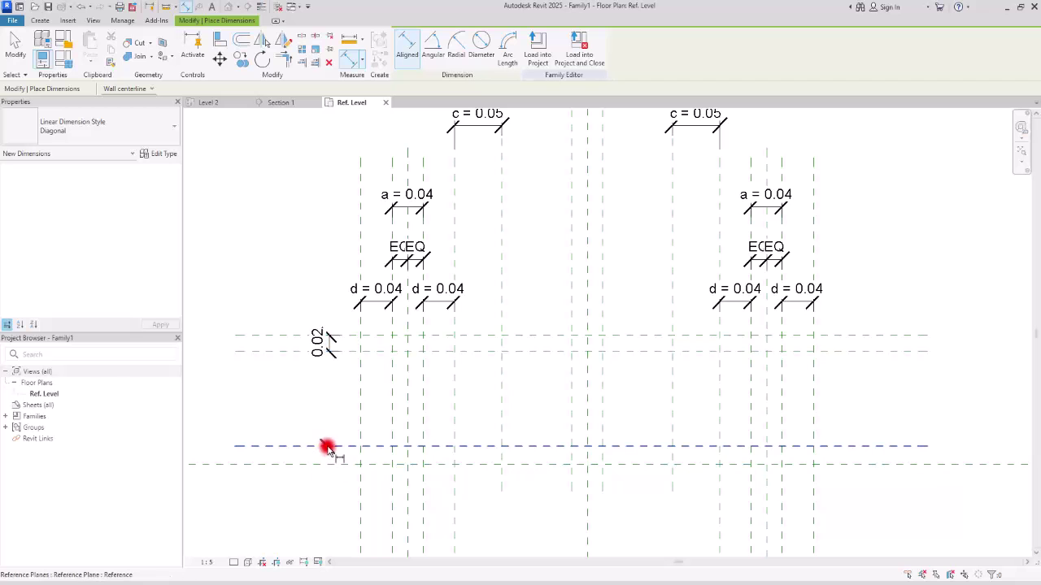
click(327, 465)
click(319, 488)
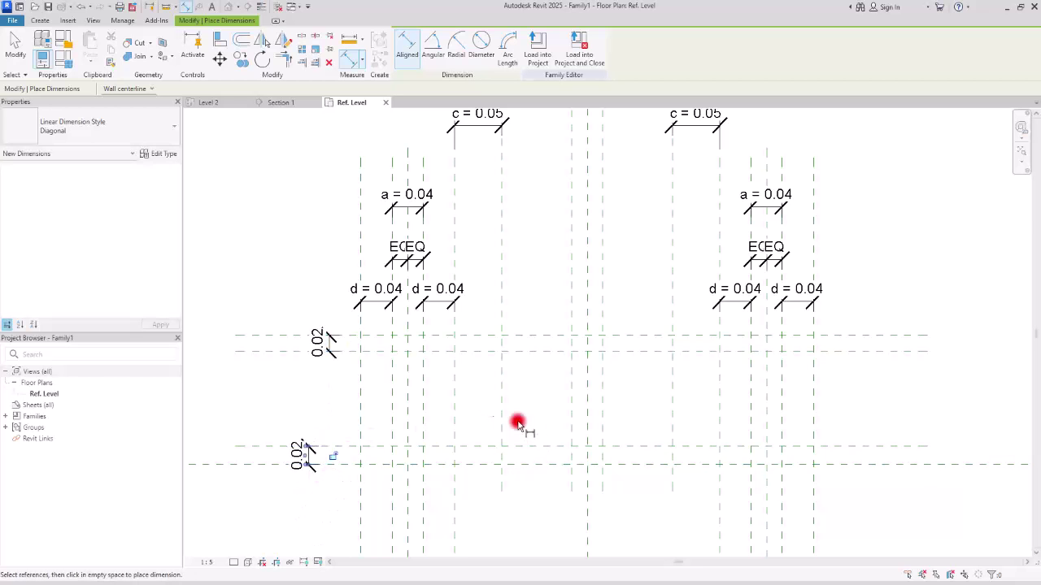
Step: Dimension the overall deck height from the topmost horizontal reference plane down to the base plane
scroll(521, 423, down, 3)
middle_drag(838, 357, 558, 300)
scroll(557, 300, up, 2)
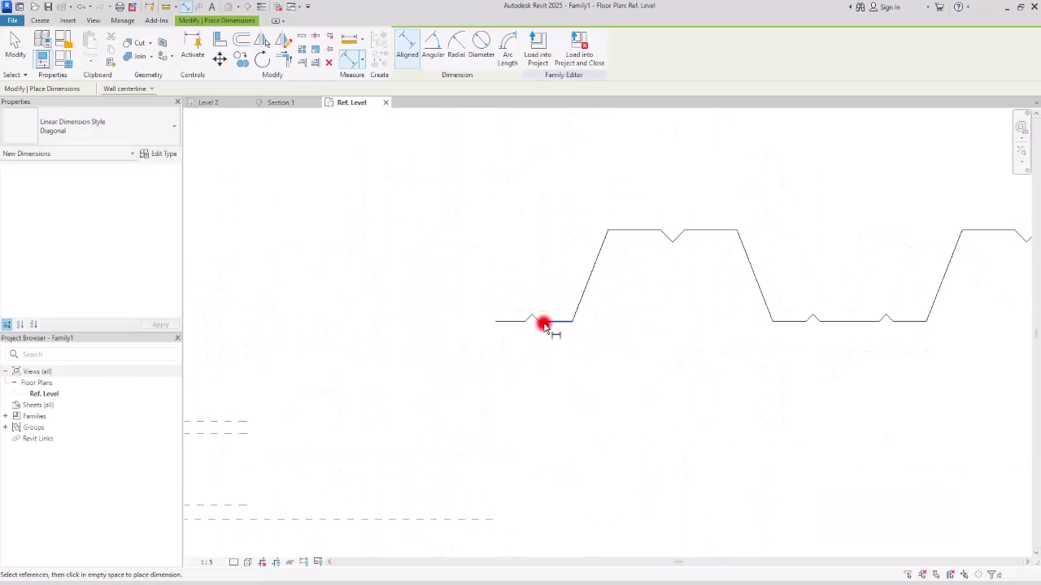
middle_drag(399, 292, 727, 216)
scroll(456, 428, up, 3)
click(370, 267)
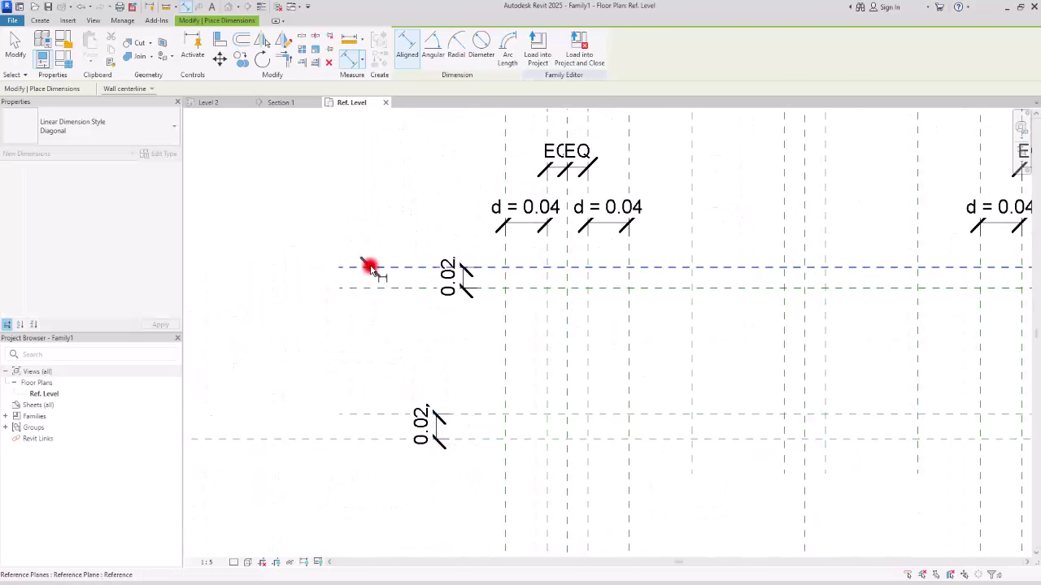
click(365, 437)
click(372, 508)
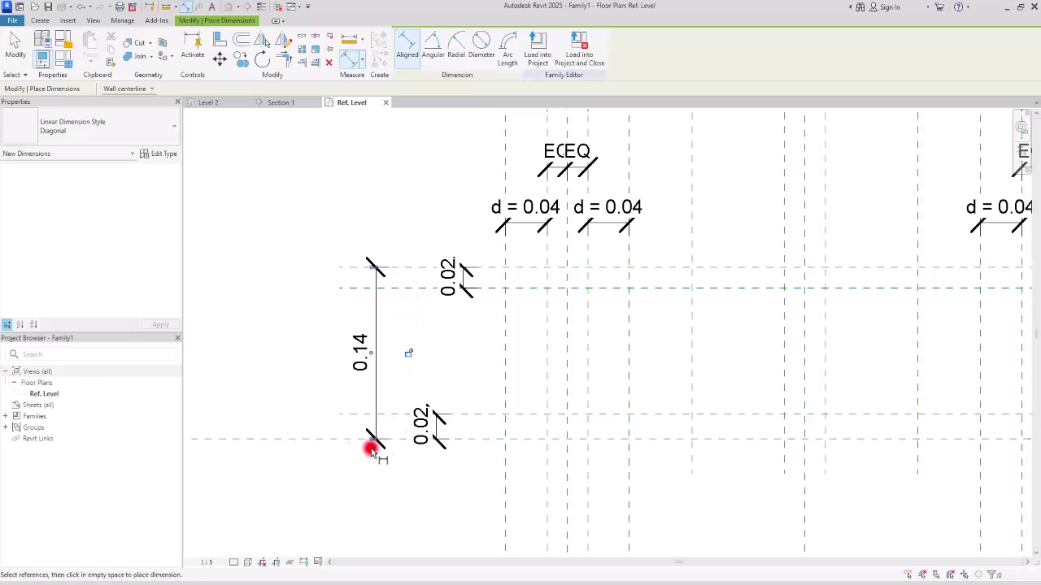
key(Escape)
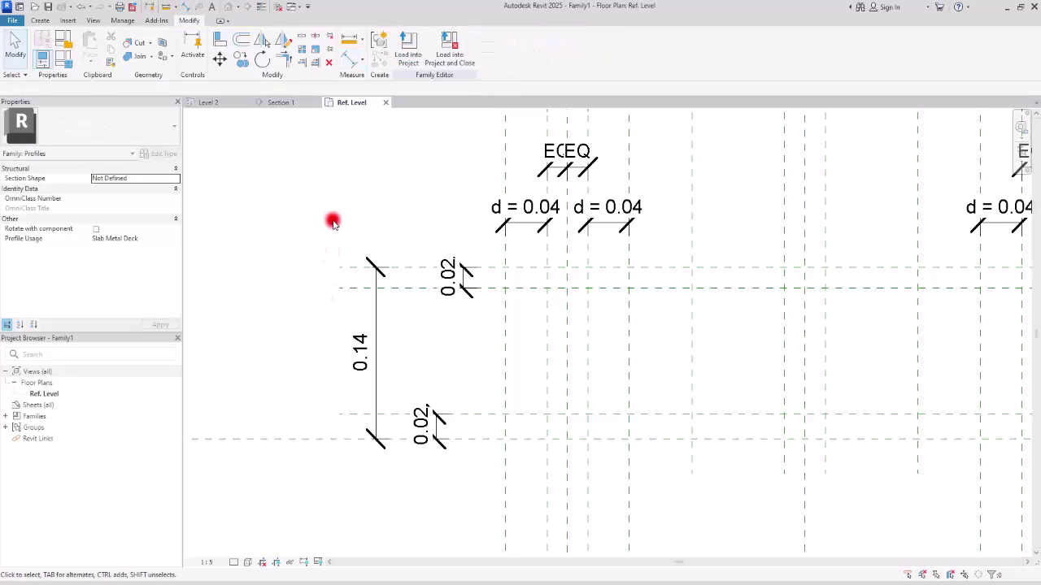
Step: Label the overall deck height dimension with a new type parameter named h
click(375, 357)
click(507, 47)
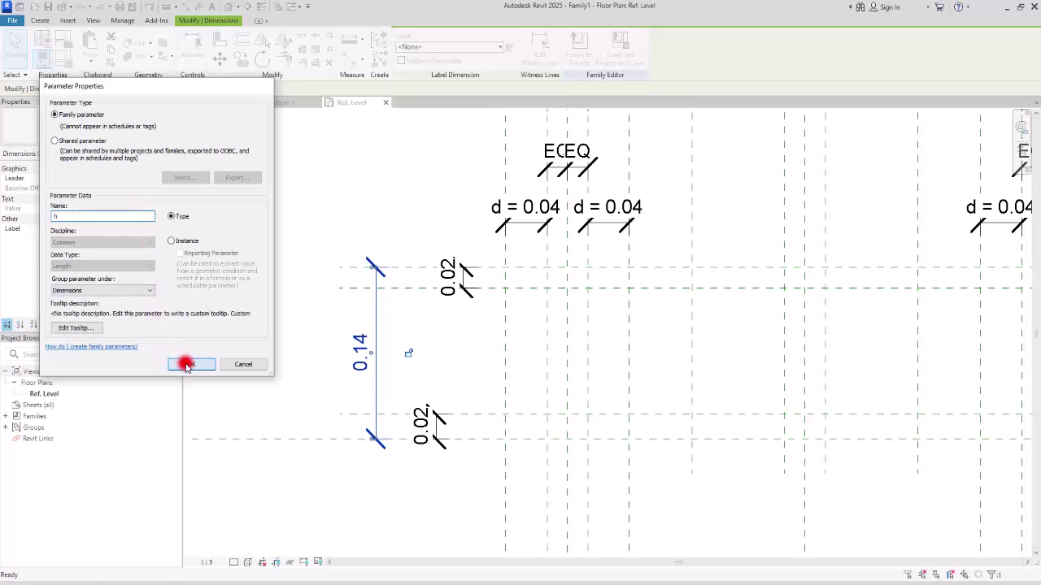
click(186, 365)
click(344, 227)
Step: Label both short vertical dimensions, at the upper and lower plane pairs, with a new type parameter named e
click(464, 277)
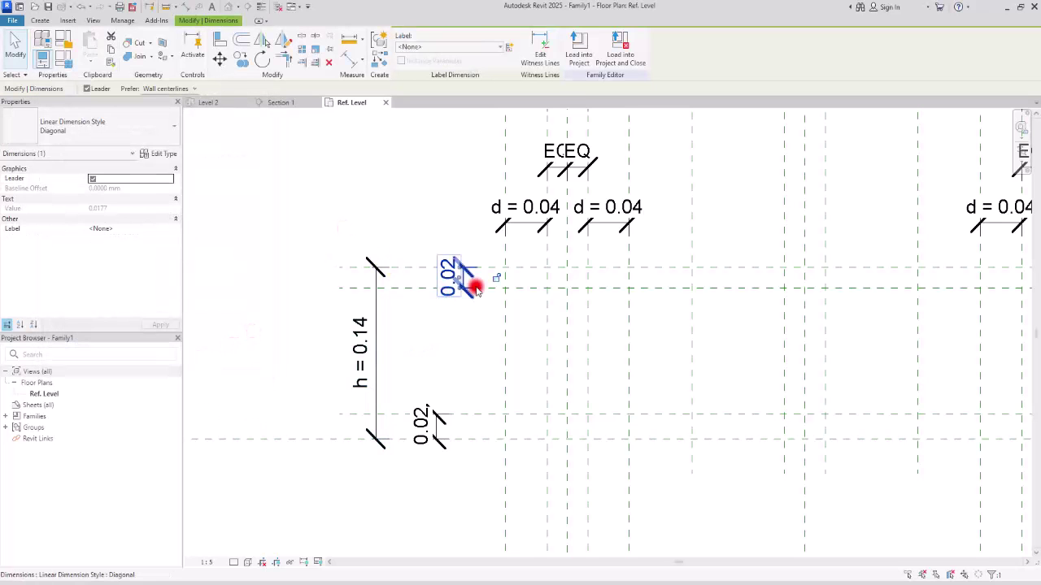
ctrl+click(427, 413)
scroll(456, 204, down, 2)
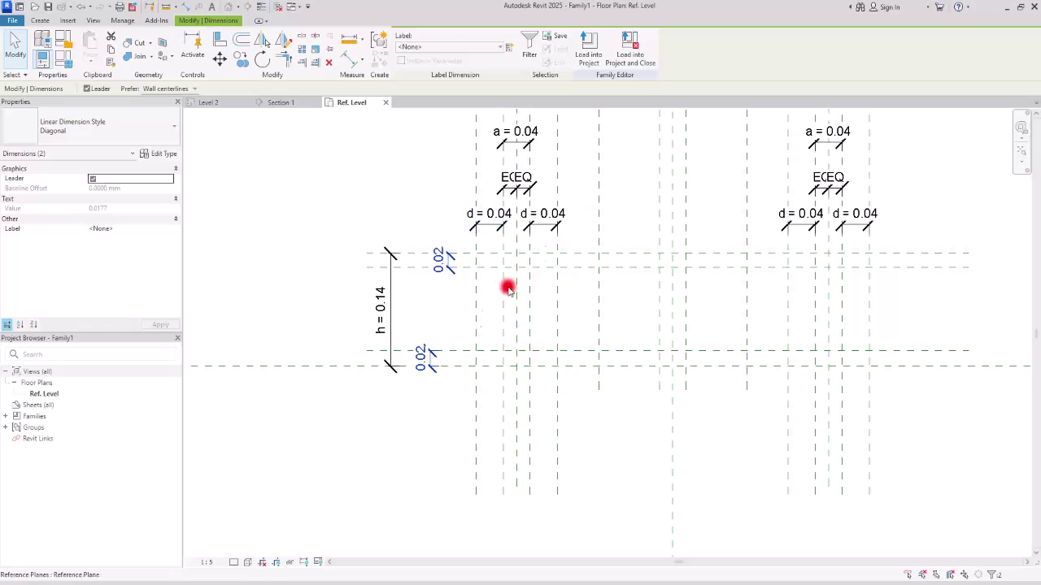
middle_drag(550, 255, 412, 395)
middle_drag(597, 233, 635, 268)
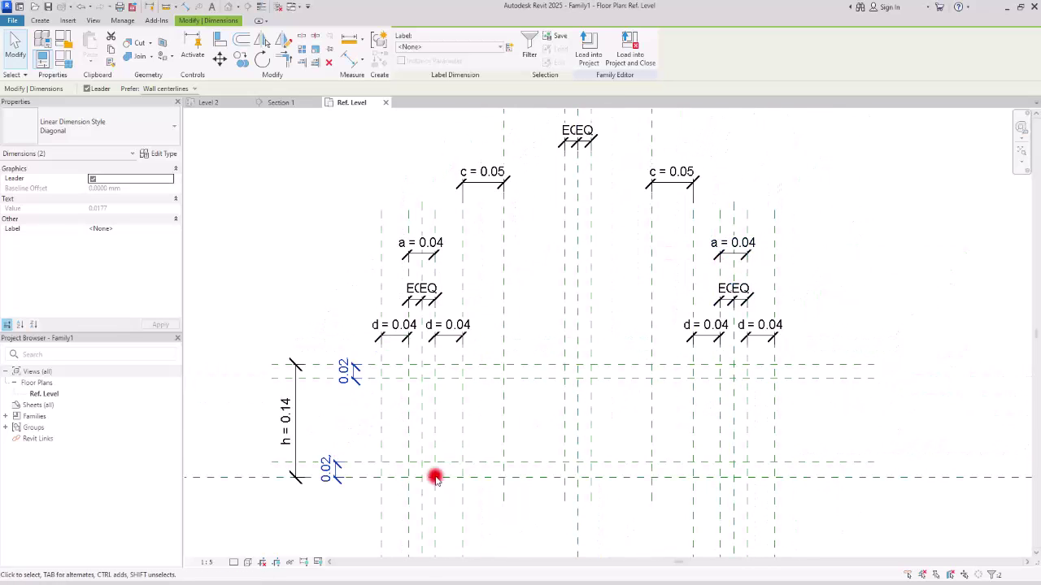
middle_drag(976, 228, 467, 305)
scroll(609, 339, down, 1)
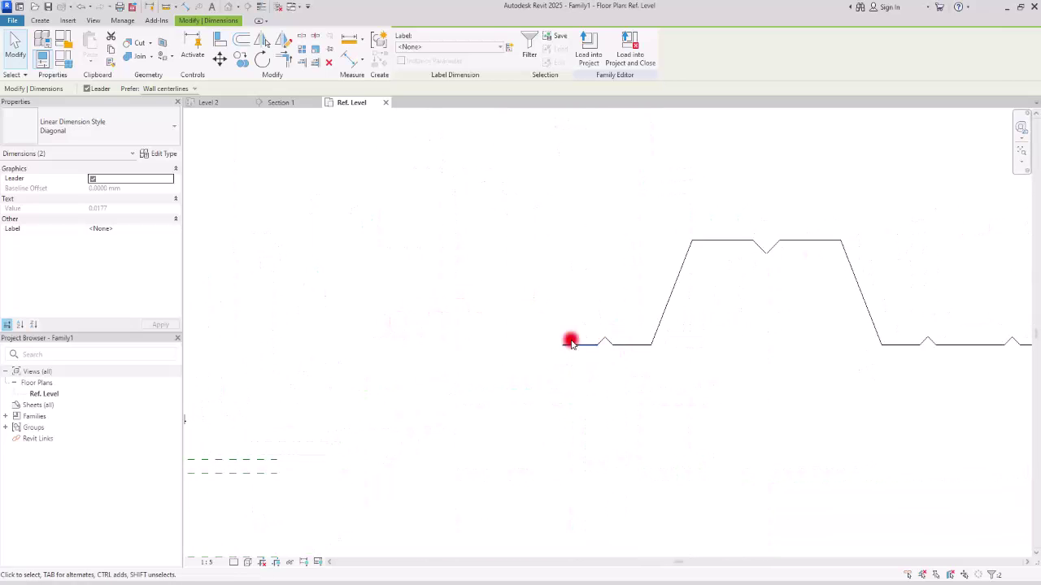
scroll(643, 366, up, 4)
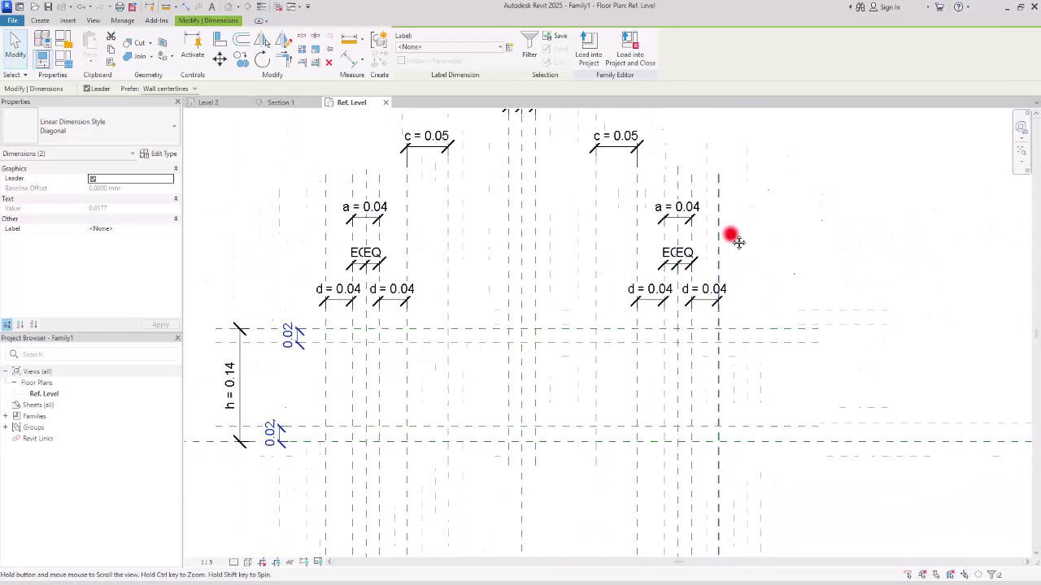
scroll(475, 348, up, 1)
click(511, 51)
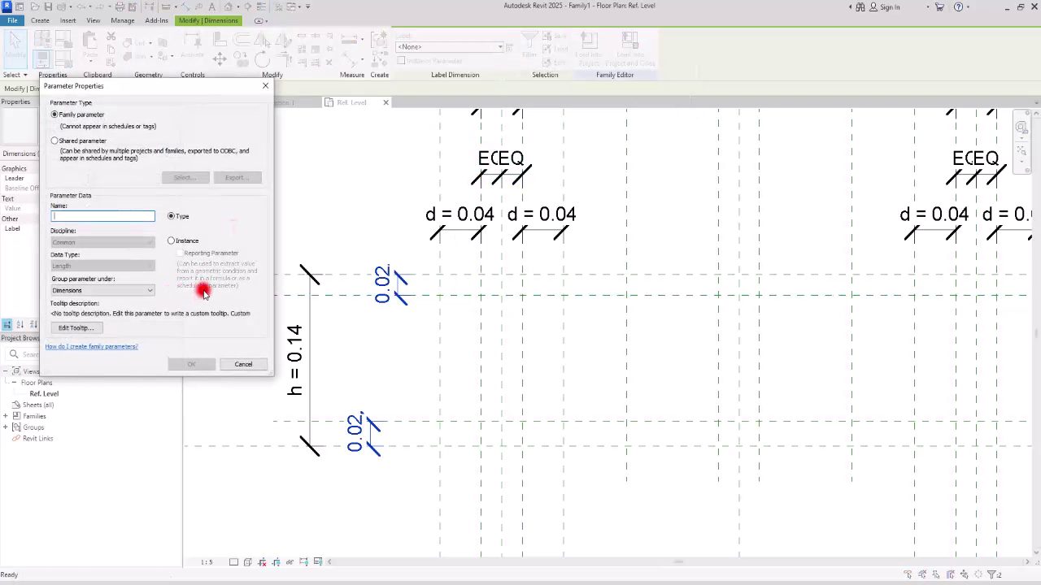
text(e)
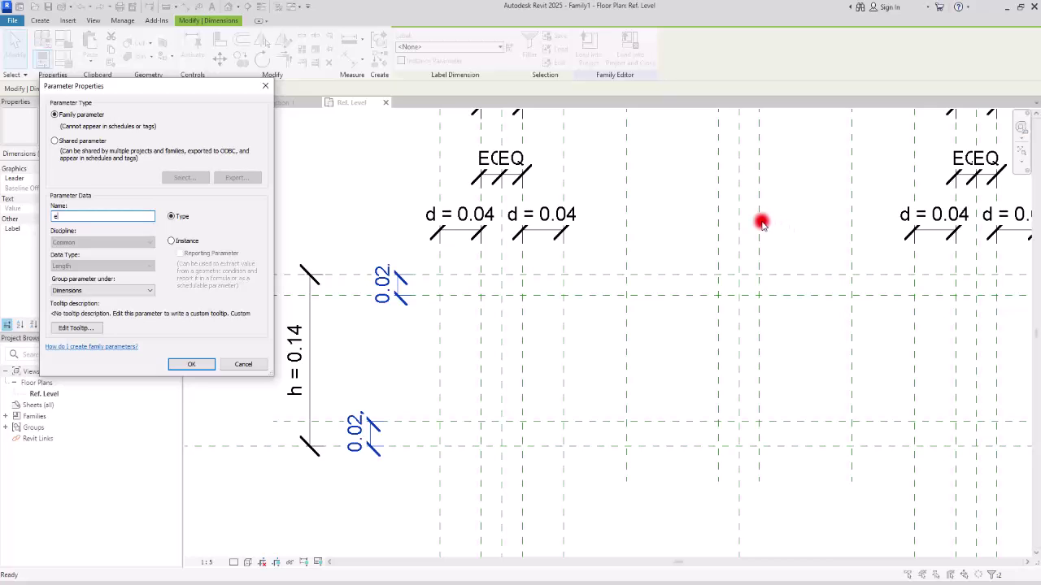
click(190, 366)
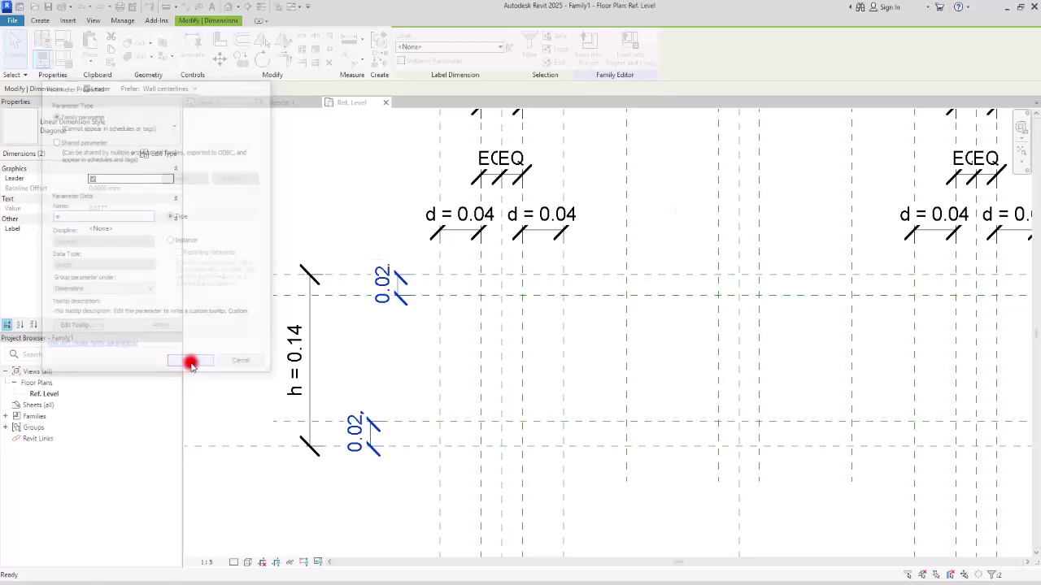
scroll(338, 415, down, 1)
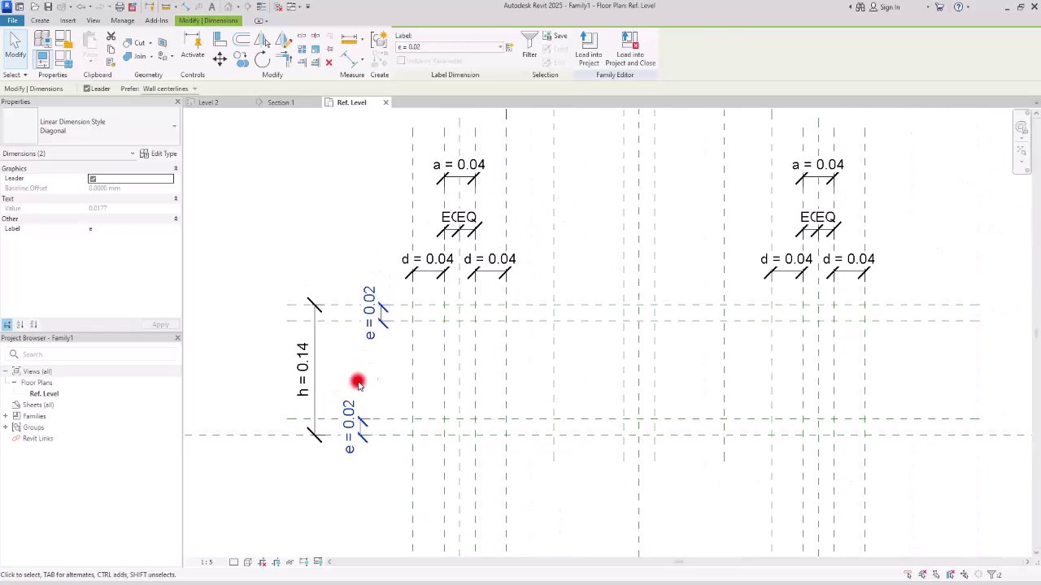
middle_drag(694, 309, 683, 333)
click(284, 198)
Step: Draw the left bottom flange with profile lines through the reference plane intersections, including its raised peak between the two flat segments
scroll(505, 326, down, 2)
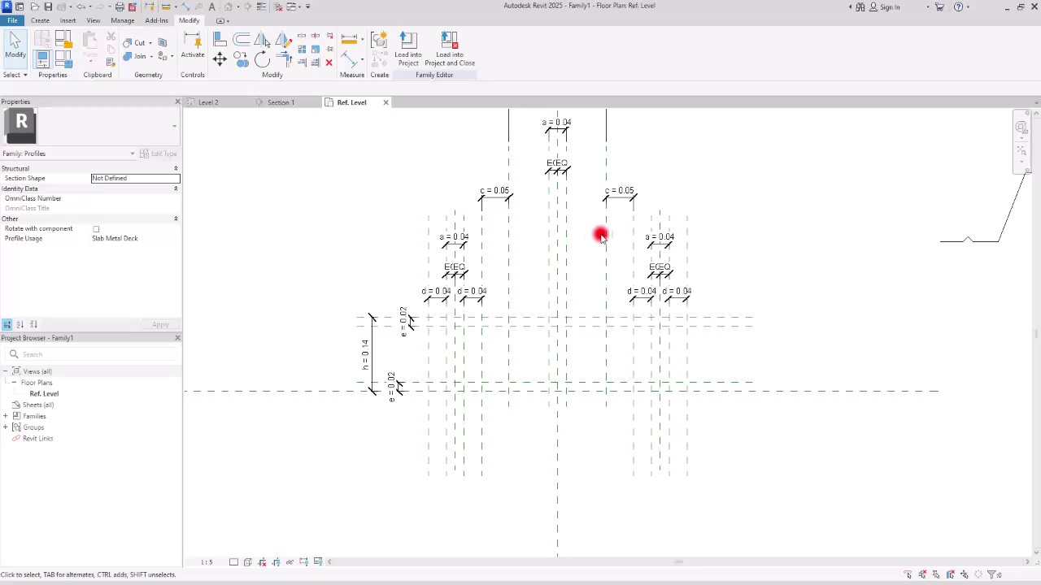
scroll(606, 293, up, 3)
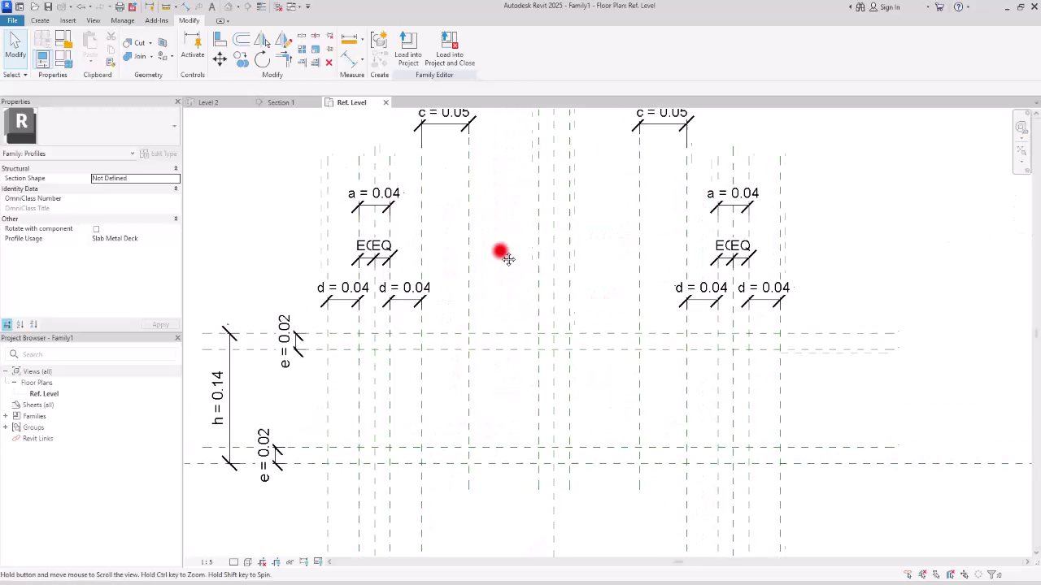
click(38, 20)
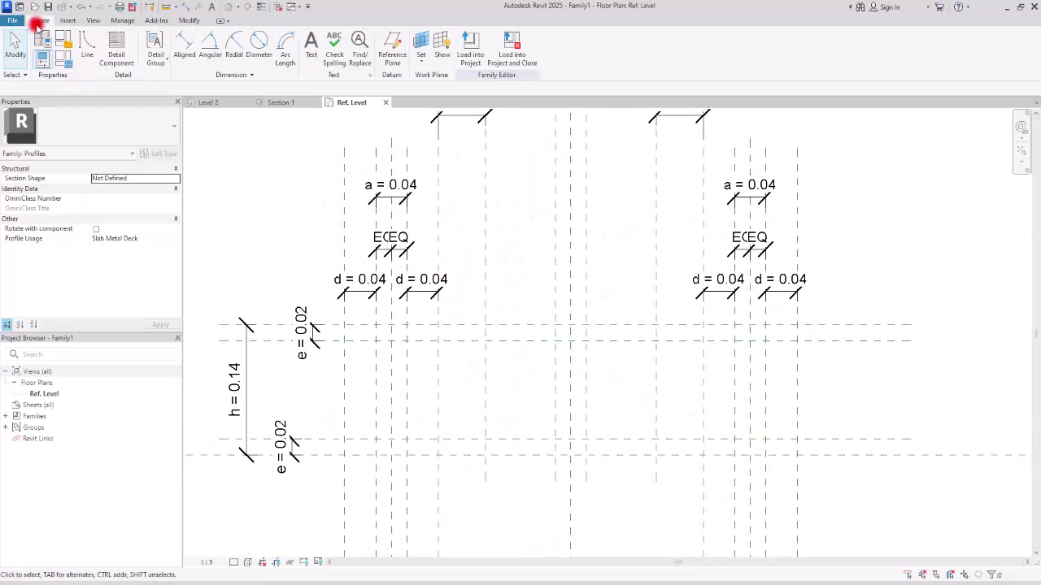
click(91, 48)
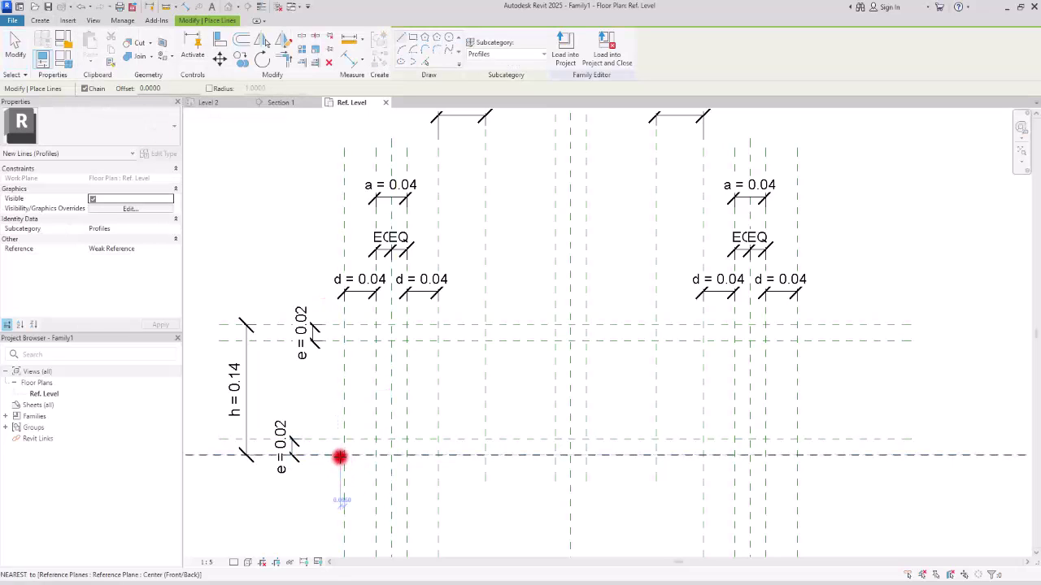
click(343, 456)
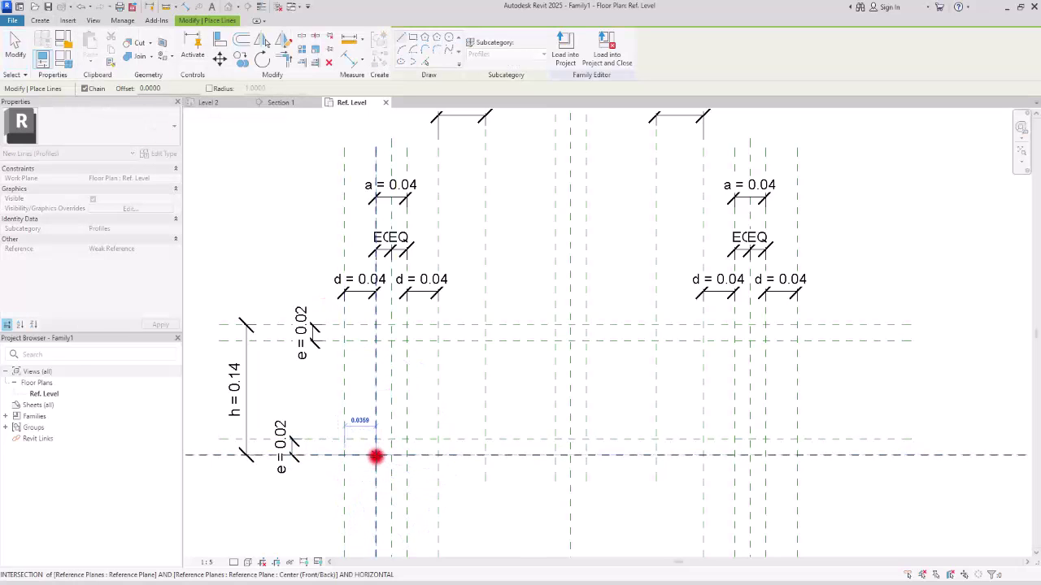
scroll(348, 483, up, 3)
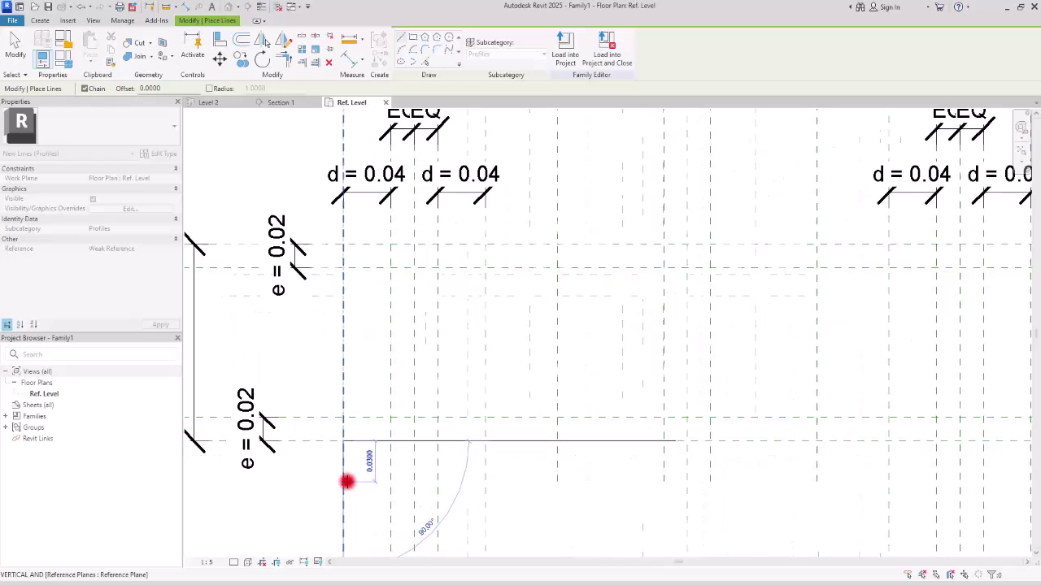
click(393, 442)
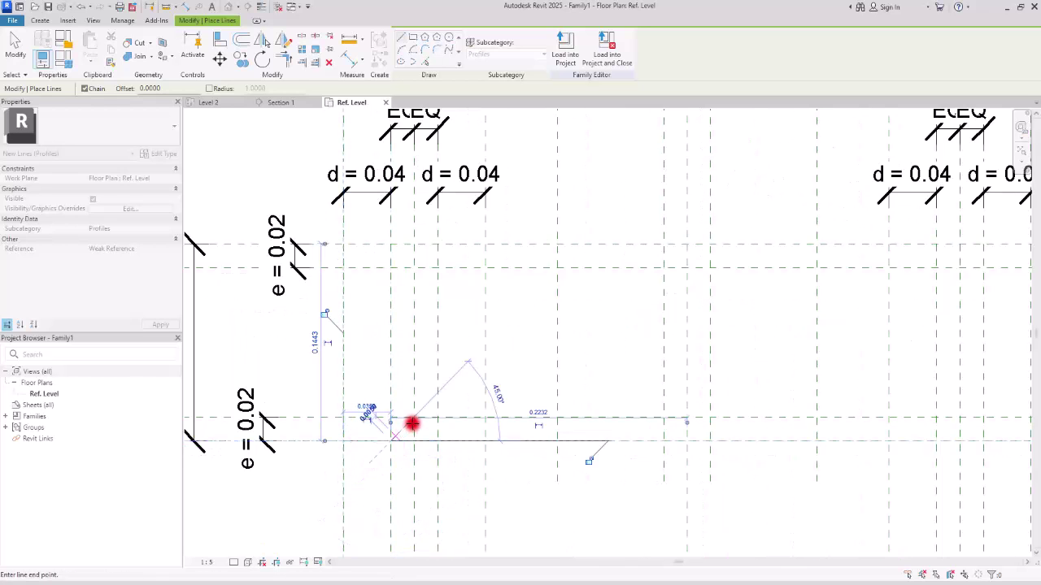
click(414, 418)
click(437, 442)
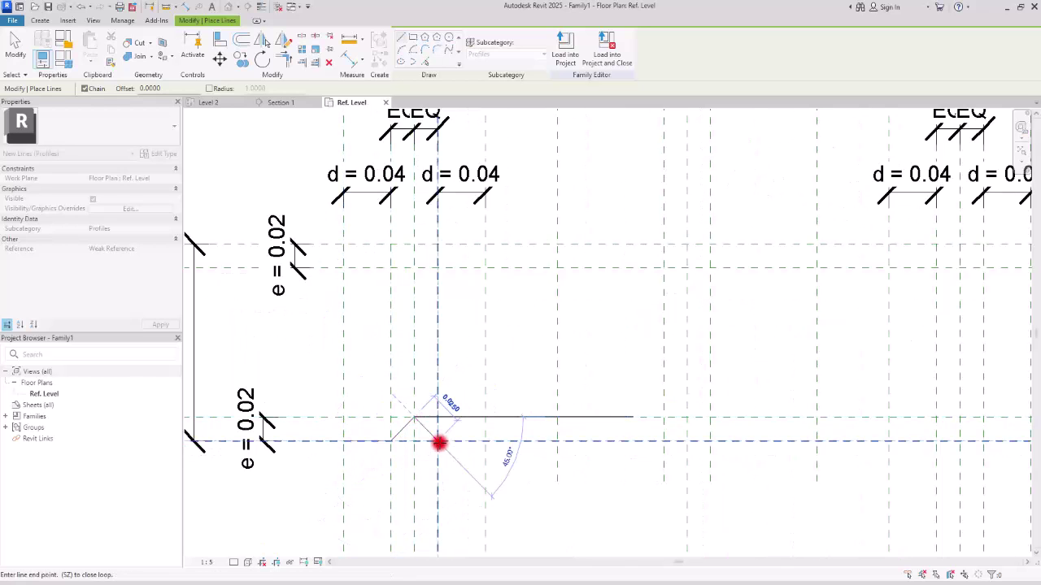
click(485, 442)
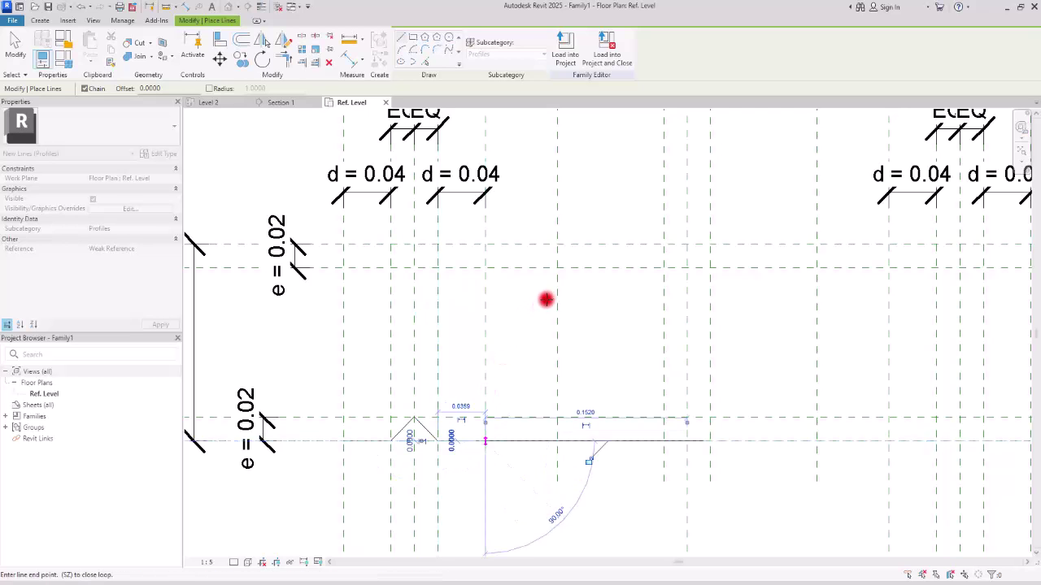
Step: Continue the profile up the left sloping web, along the top flange and down to the notch bottom on the centre plane
click(556, 243)
click(663, 242)
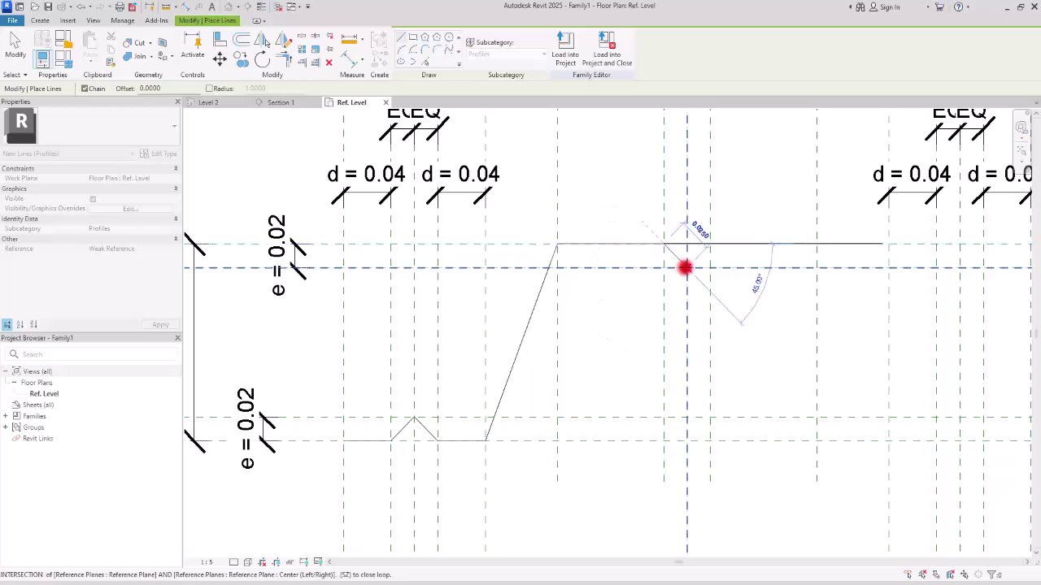
click(687, 268)
key(Escape)
key(Escape)
Step: Draw the right half of the notch, the right part of the top flange and the right sloping web down to the base plane
scroll(558, 328, down, 3)
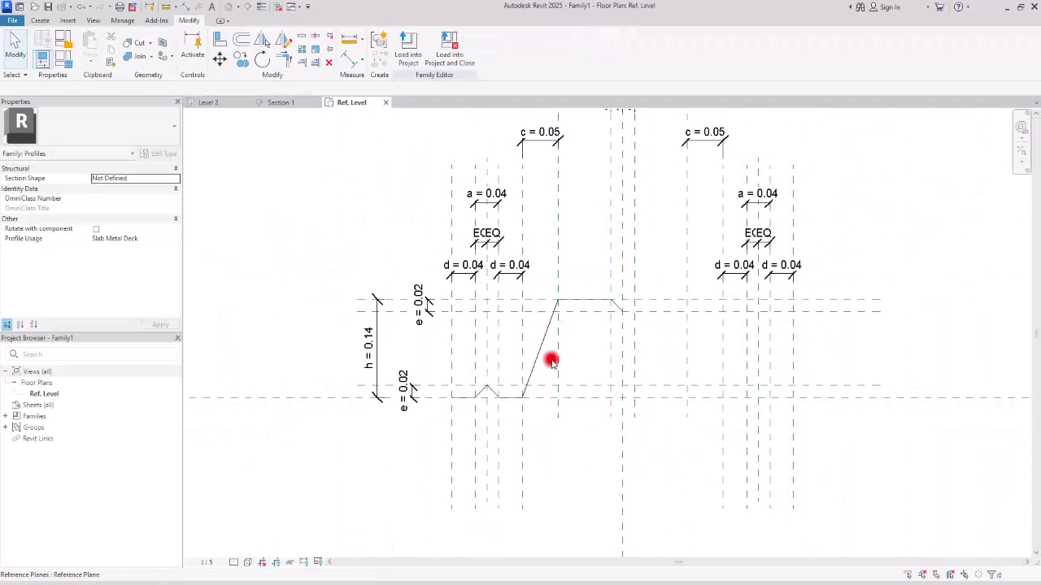
scroll(612, 349, up, 2)
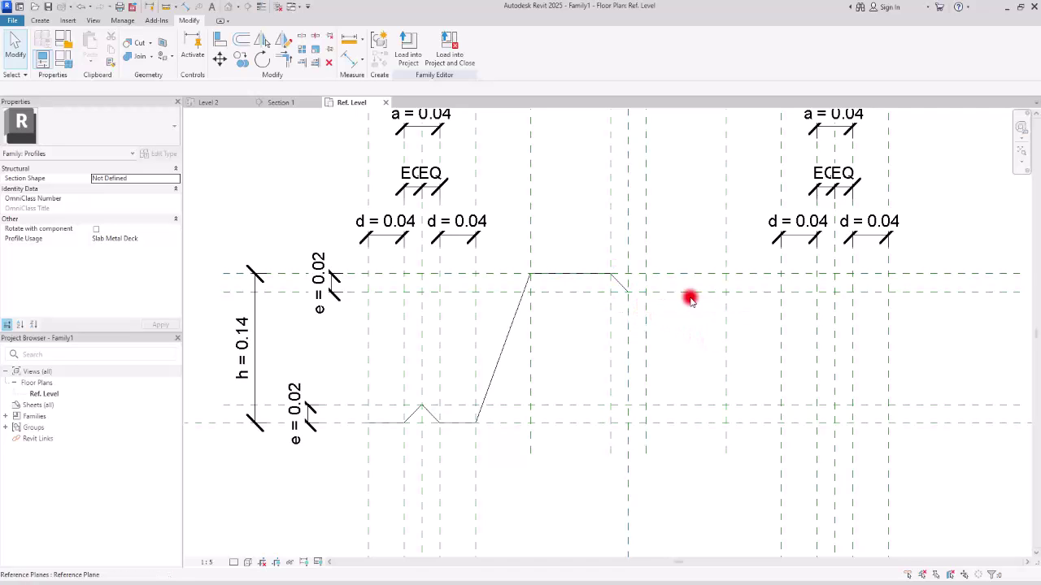
click(40, 20)
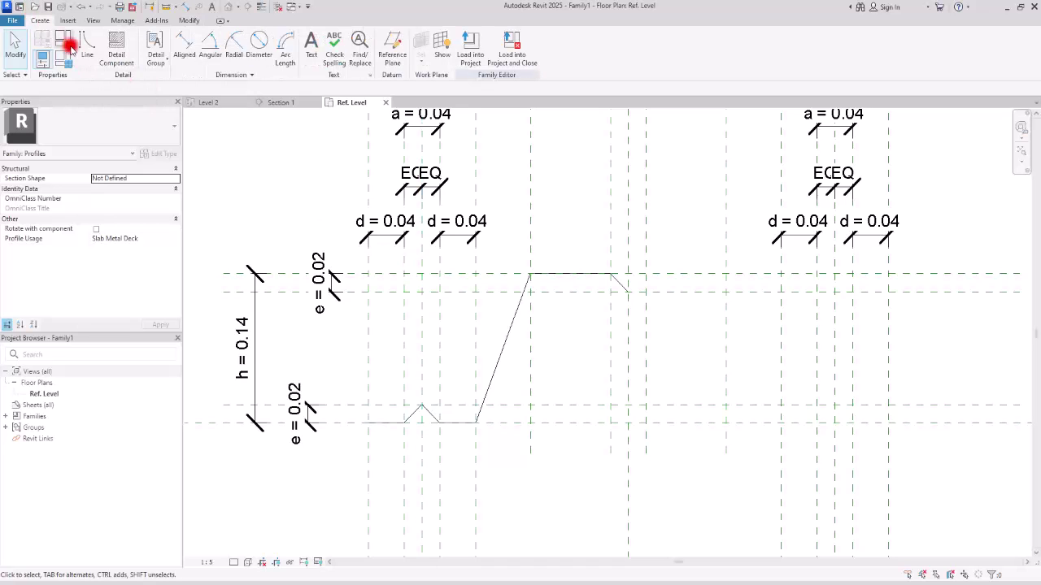
click(81, 39)
click(626, 291)
click(645, 275)
click(726, 275)
click(780, 423)
Step: Complete the profile with the right bottom flange, including its peak, ending at the outermost right reference plane
click(815, 422)
click(834, 405)
click(851, 423)
click(888, 423)
key(Escape)
key(Escape)
Step: Set parameter a to 0.0400 in the family types and apply it to the profile
scroll(627, 336, down, 3)
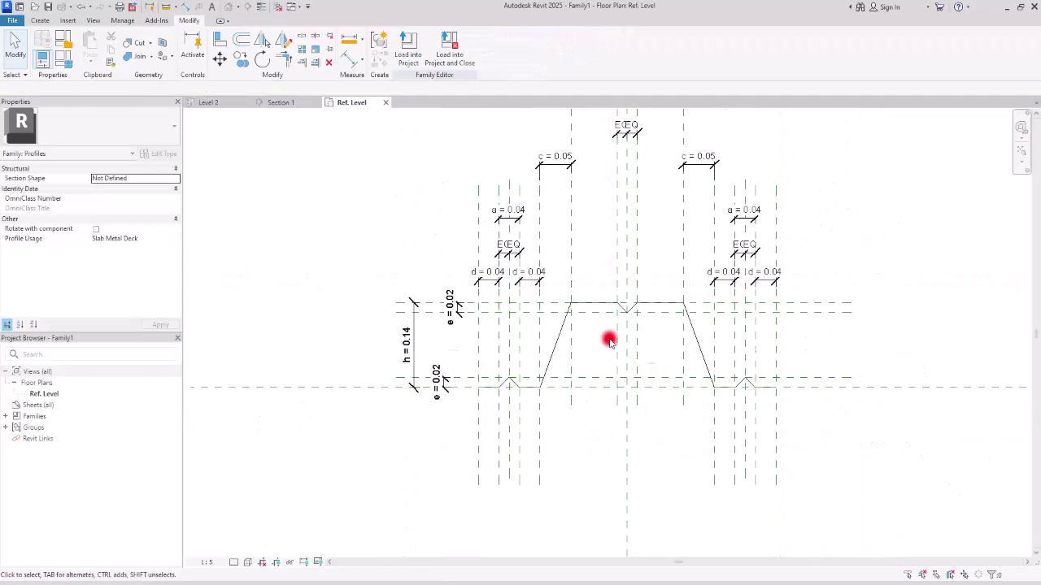
scroll(735, 353, up, 3)
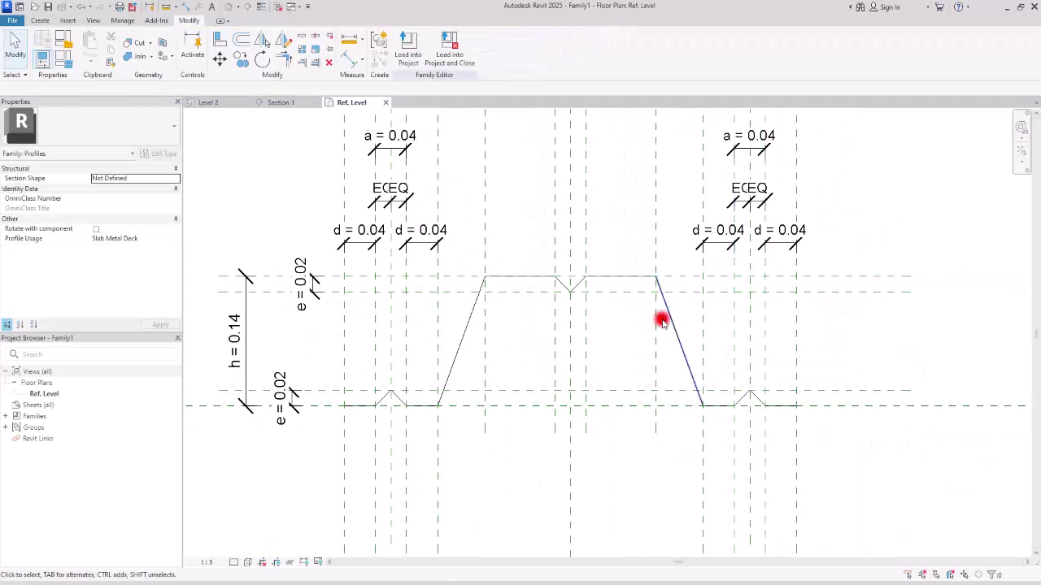
middle_drag(566, 187, 594, 181)
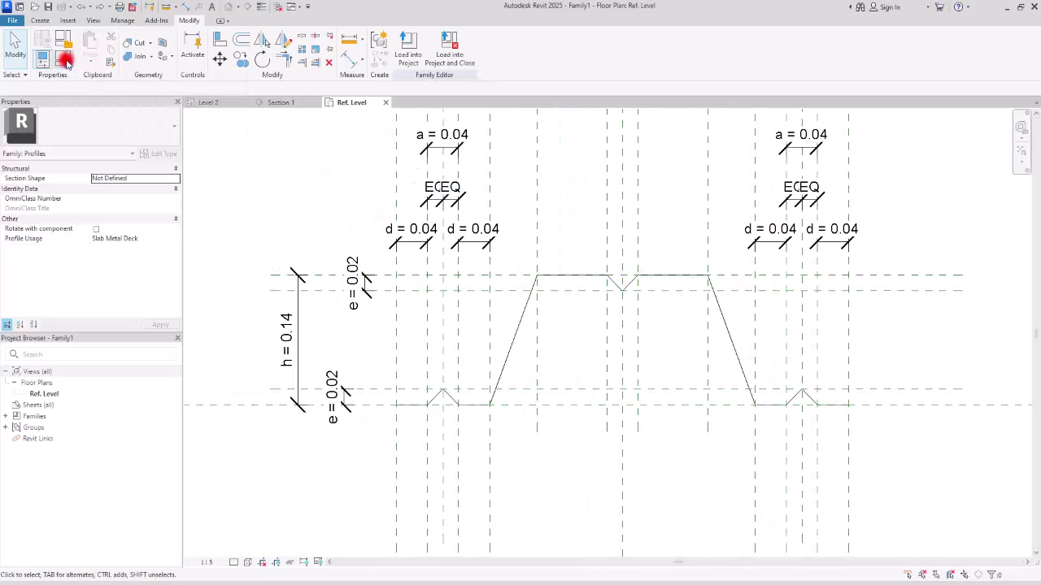
click(58, 56)
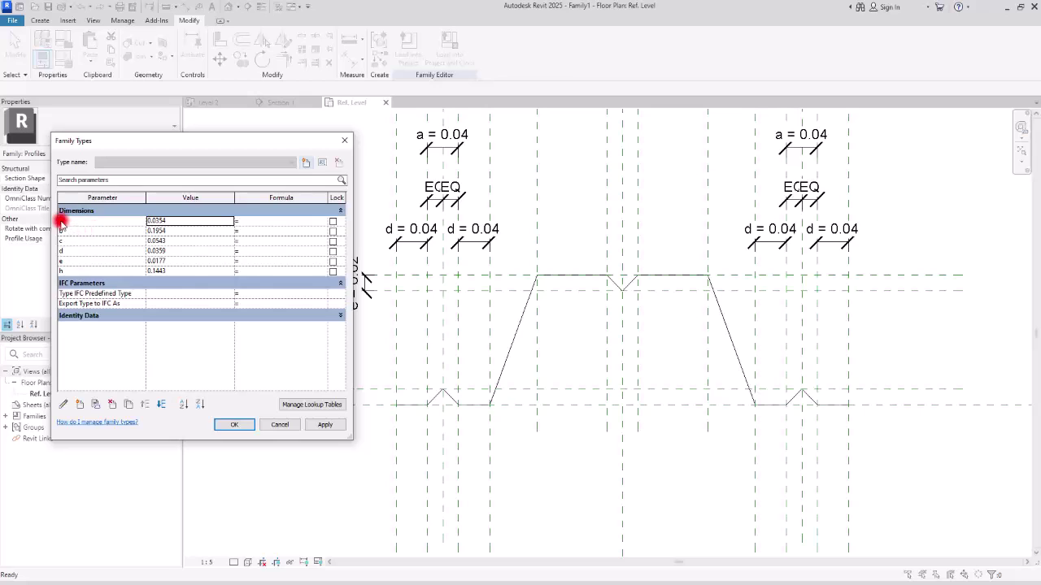
click(156, 219)
click(175, 212)
click(177, 212)
click(324, 425)
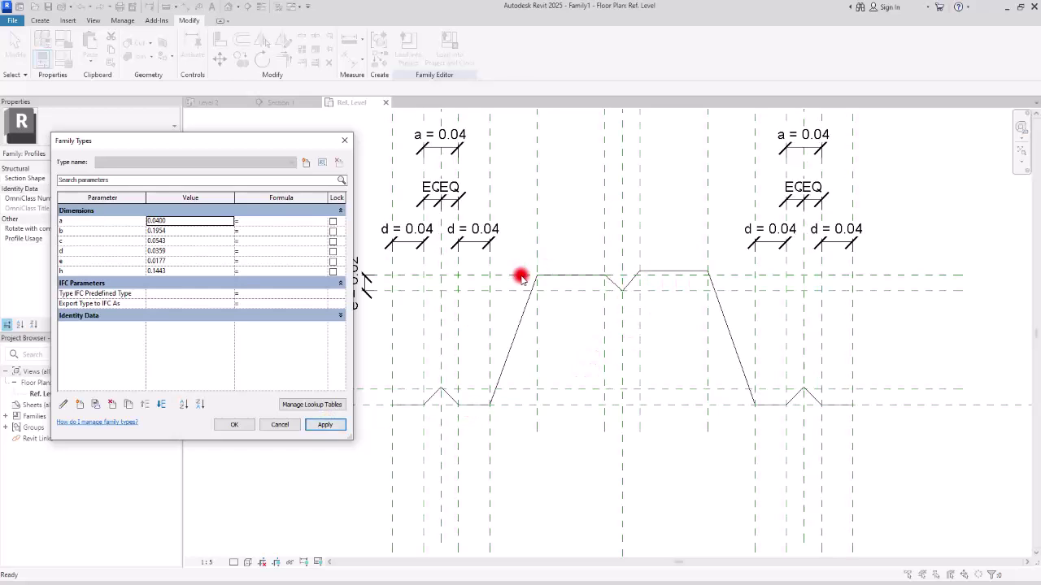
Step: Align the right top flange line with the top horizontal reference plane using the Align tool
click(341, 142)
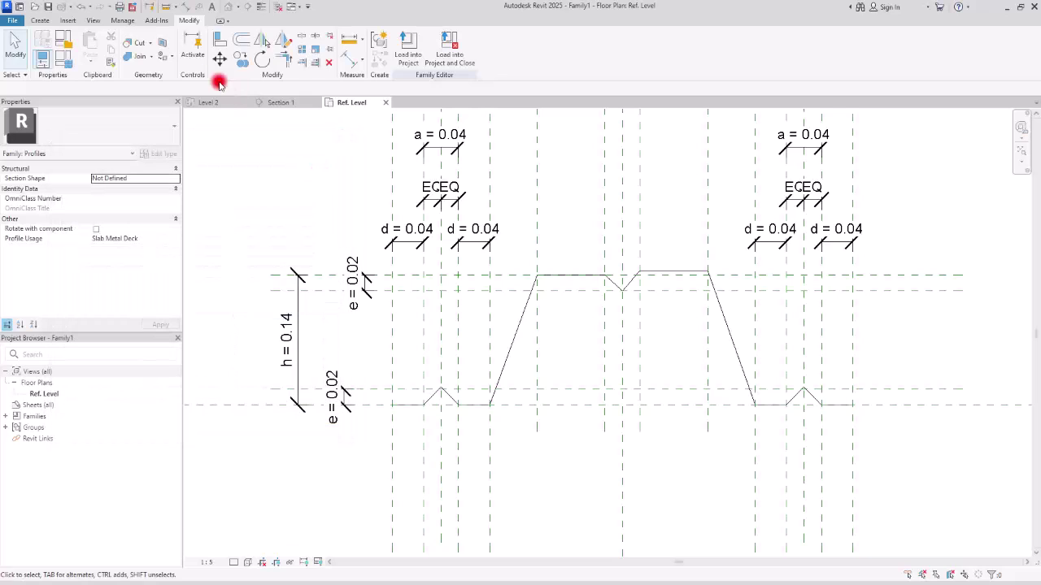
click(220, 40)
click(498, 277)
click(668, 272)
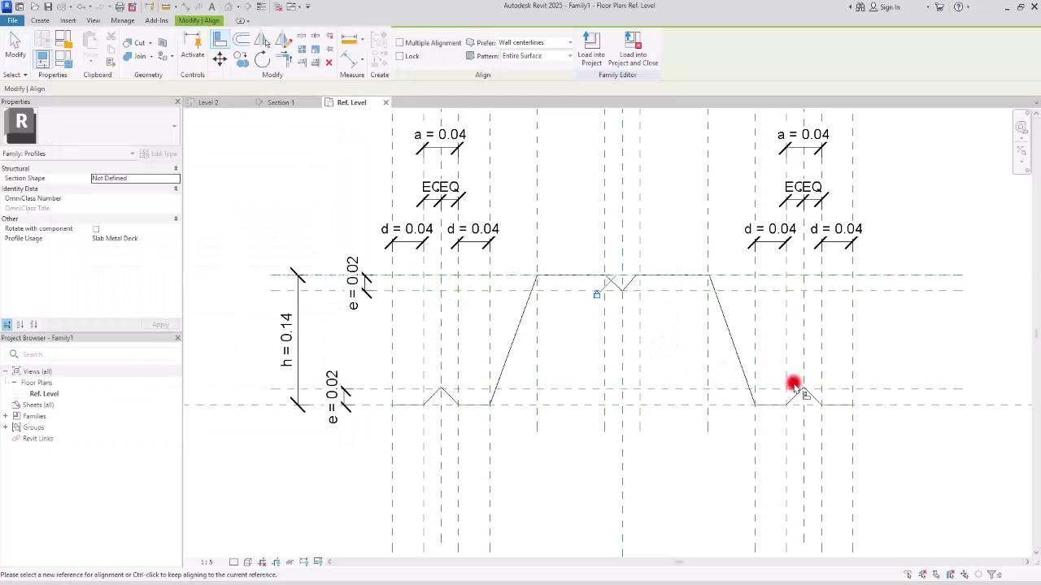
scroll(779, 380, up, 3)
key(Escape)
Step: Move the meeting ends of the right notch line and right top flange line onto the reference plane intersection beside the notch
click(535, 224)
scroll(537, 215, up, 2)
drag(542, 215, 565, 210)
click(598, 209)
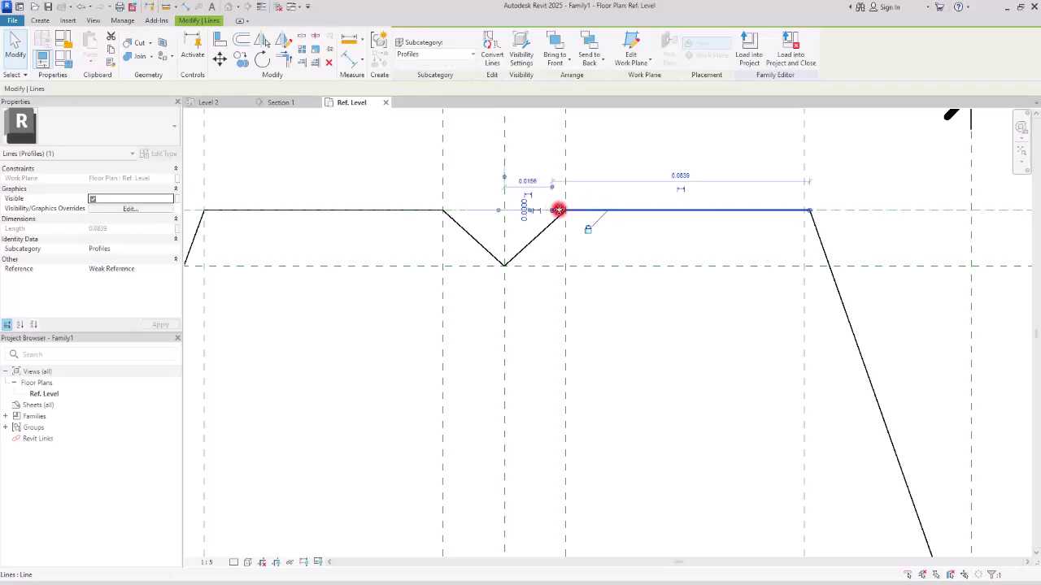
click(657, 183)
Step: Move the upper ends of the right bottom flange's two peak lines onto the intersection of the peak reference planes
scroll(755, 365, down, 3)
scroll(734, 330, up, 5)
click(778, 325)
mouse_move(778, 326)
mouse_down()
mouse_move(767, 320)
mouse_move(777, 337)
mouse_move(767, 328)
mouse_up()
click(734, 355)
click(732, 281)
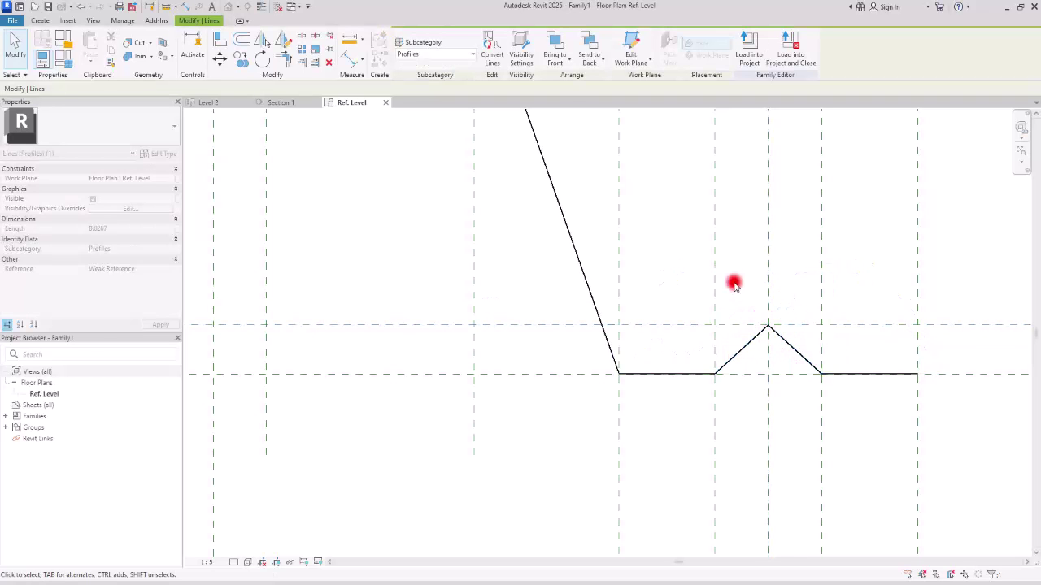
Step: Move the upper ends of the left bottom flange's two peak lines onto the intersection of the peak reference planes
scroll(615, 286, down, 4)
scroll(423, 313, up, 4)
scroll(422, 313, up, 3)
click(483, 307)
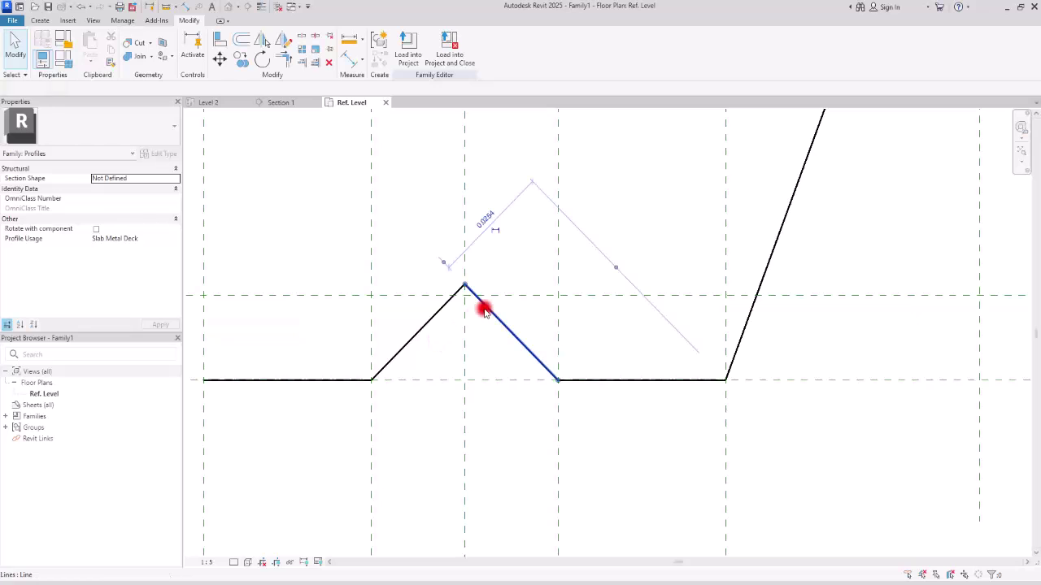
drag(466, 284, 464, 292)
click(431, 318)
click(488, 249)
scroll(431, 369, down, 4)
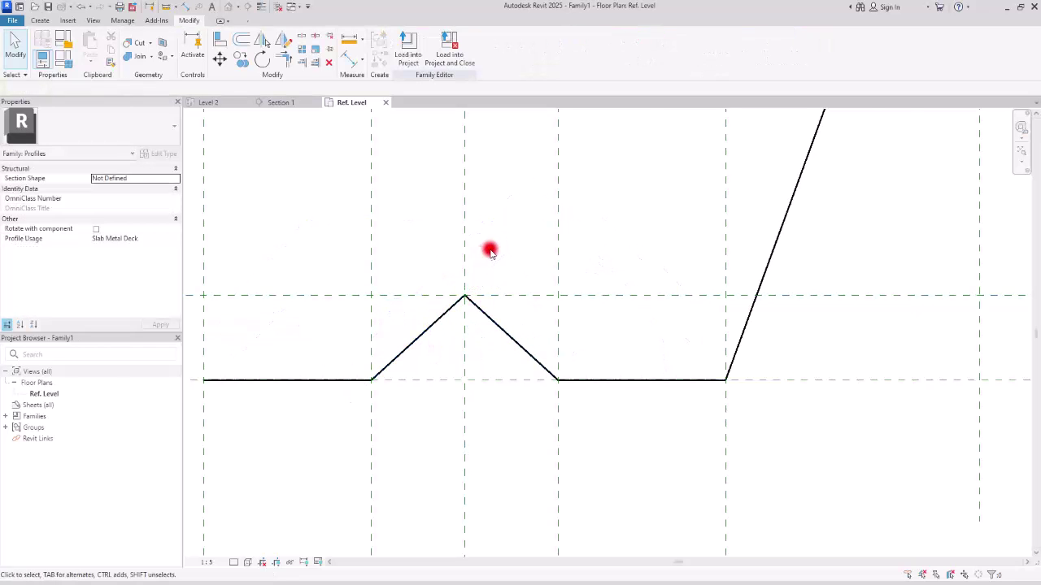
middle_drag(632, 305, 593, 325)
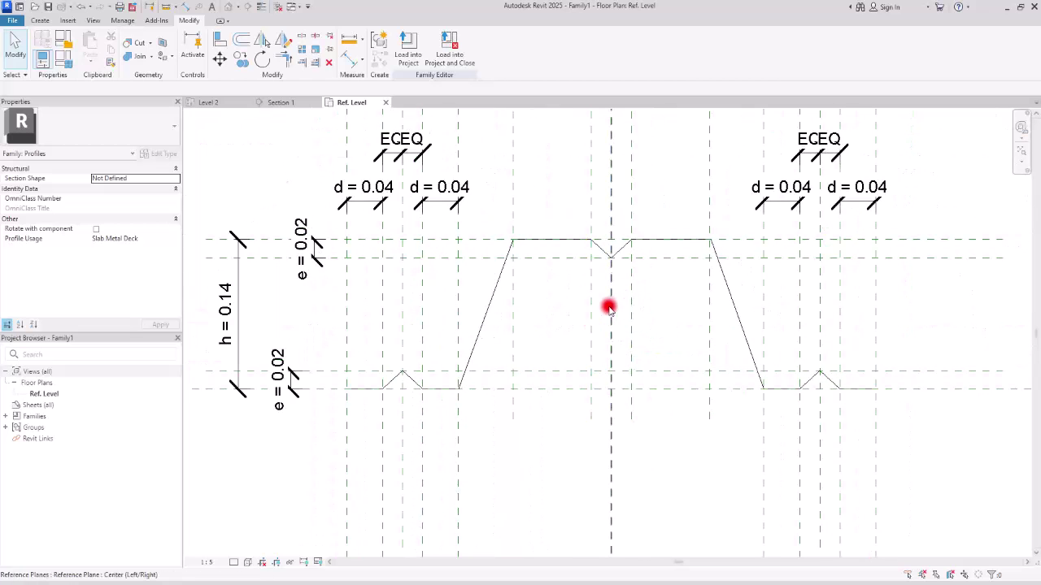
Step: Move the upper end of the right sloping web line onto the corner intersection with the top reference plane
scroll(708, 256, up, 3)
scroll(707, 256, up, 1)
click(721, 246)
drag(713, 226, 713, 227)
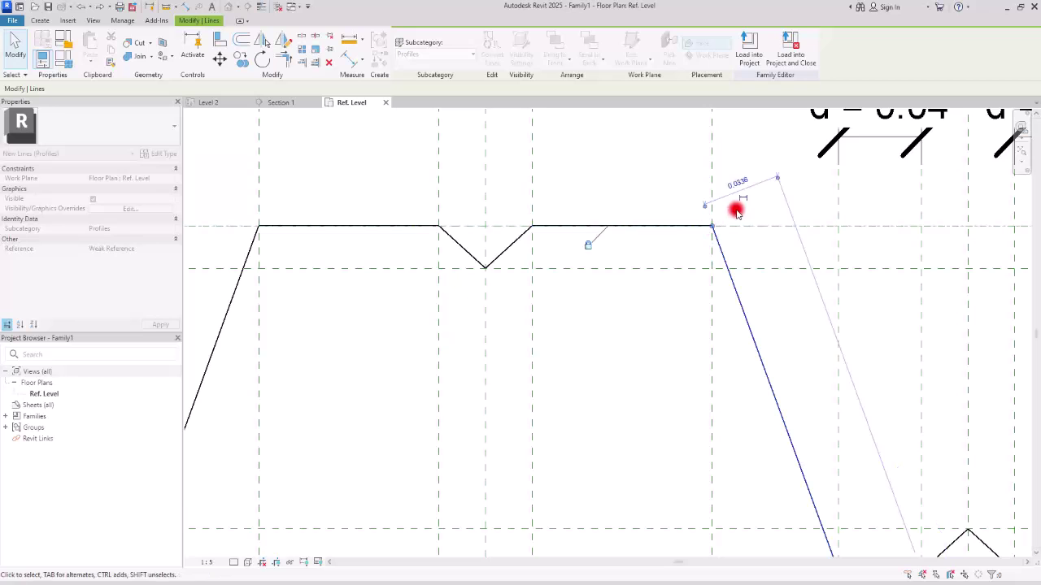
click(732, 210)
scroll(707, 213, down, 3)
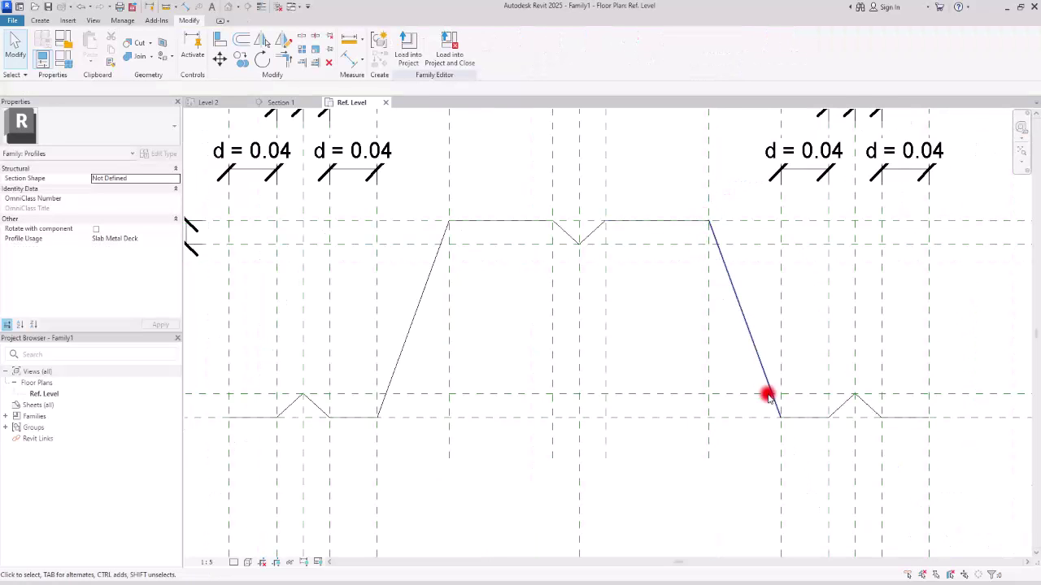
Step: Set parameter a to 0.0500 and parameter b to 0.1200 in the family types, applying each to the profile
scroll(769, 398, up, 2)
scroll(772, 406, down, 1)
click(61, 61)
click(174, 221)
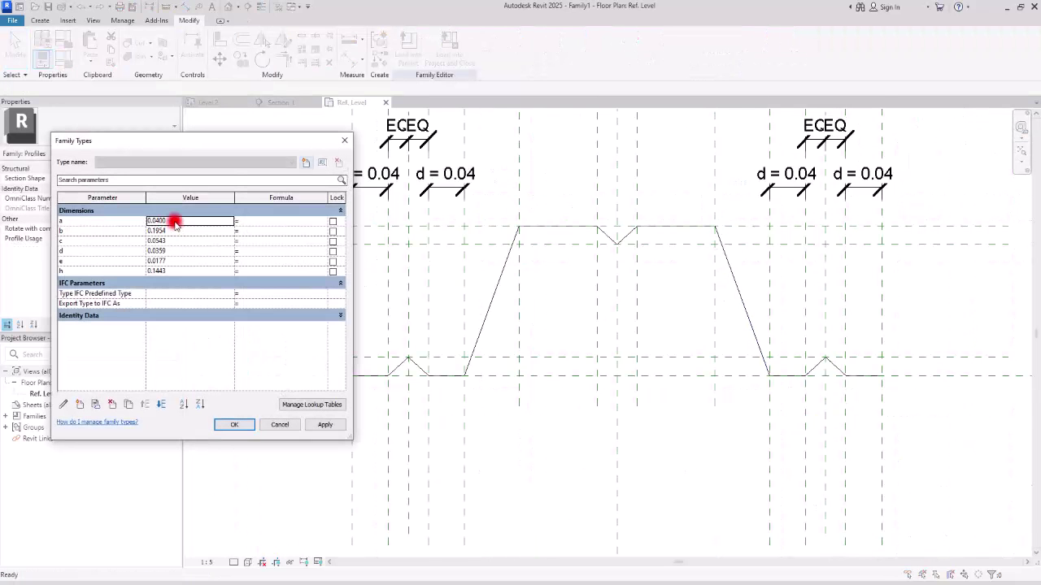
text(500)
click(326, 425)
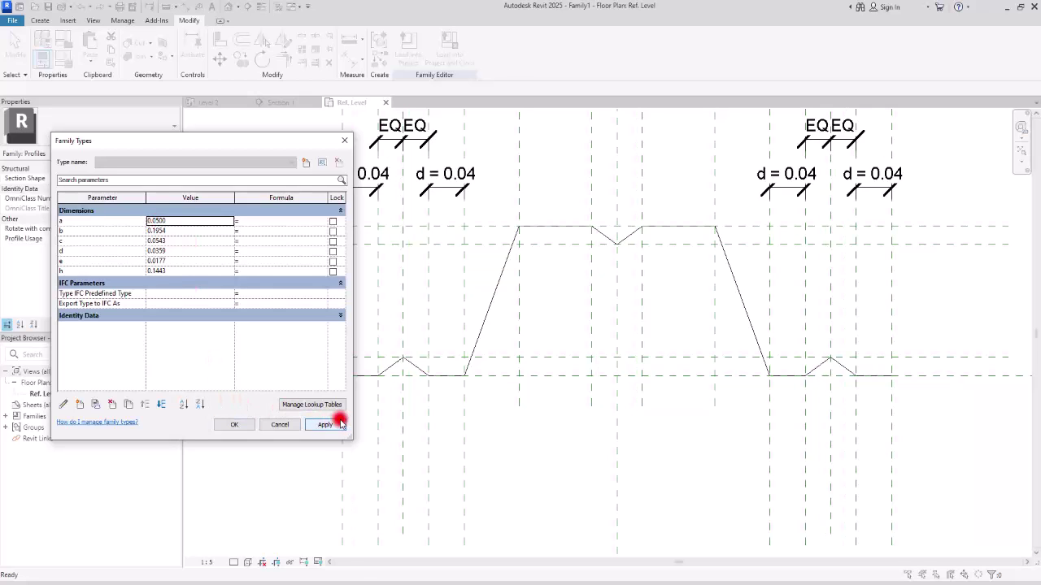
drag(180, 231, 233, 237)
text(2)
click(332, 424)
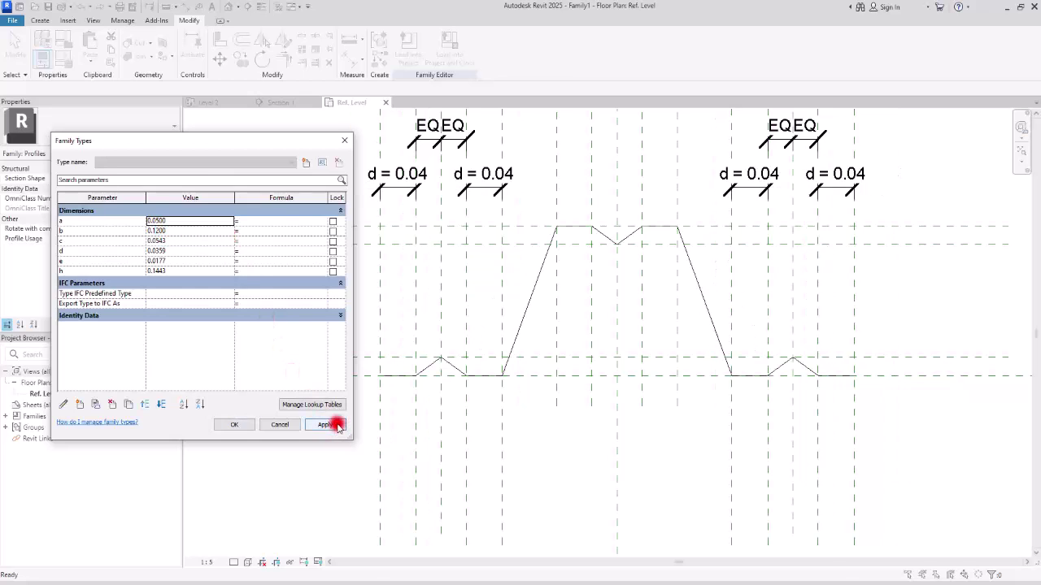
Step: Set parameter c to 0.0600 and parameter d to 0.0500, applying each to the profile
click(168, 241)
drag(167, 241, 195, 237)
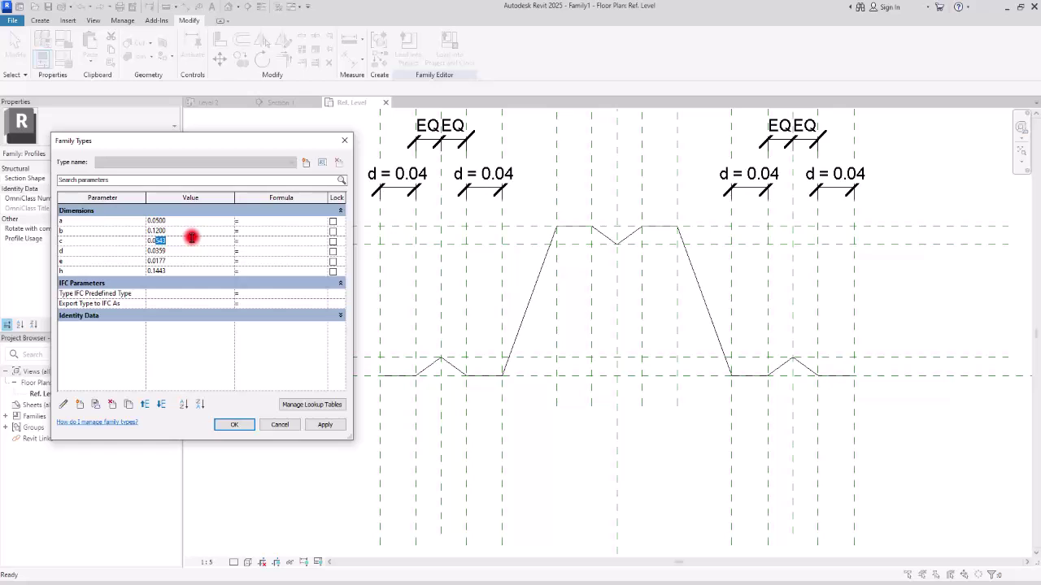
text(600)
click(325, 424)
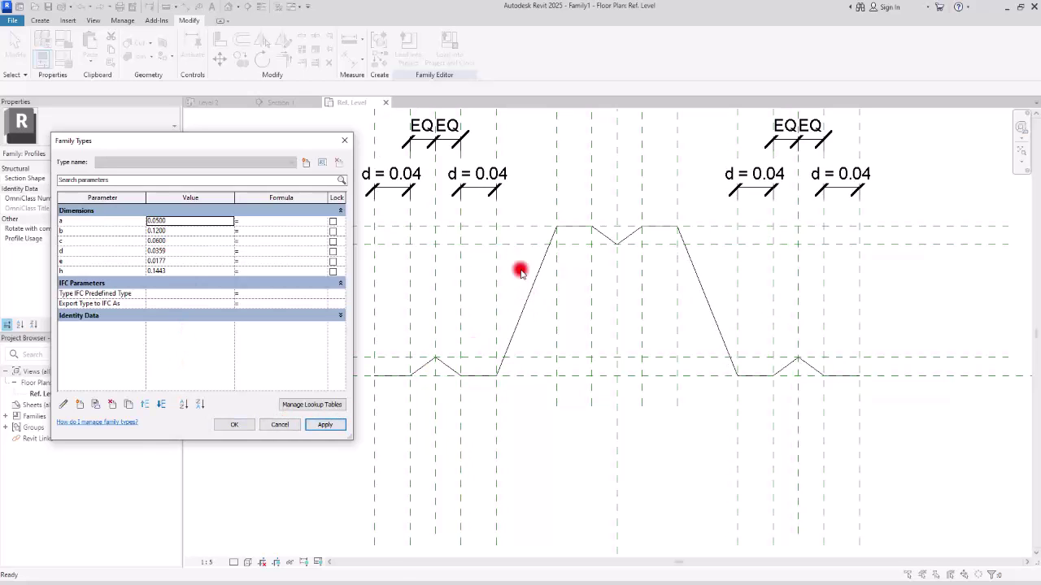
click(174, 252)
drag(174, 253, 155, 252)
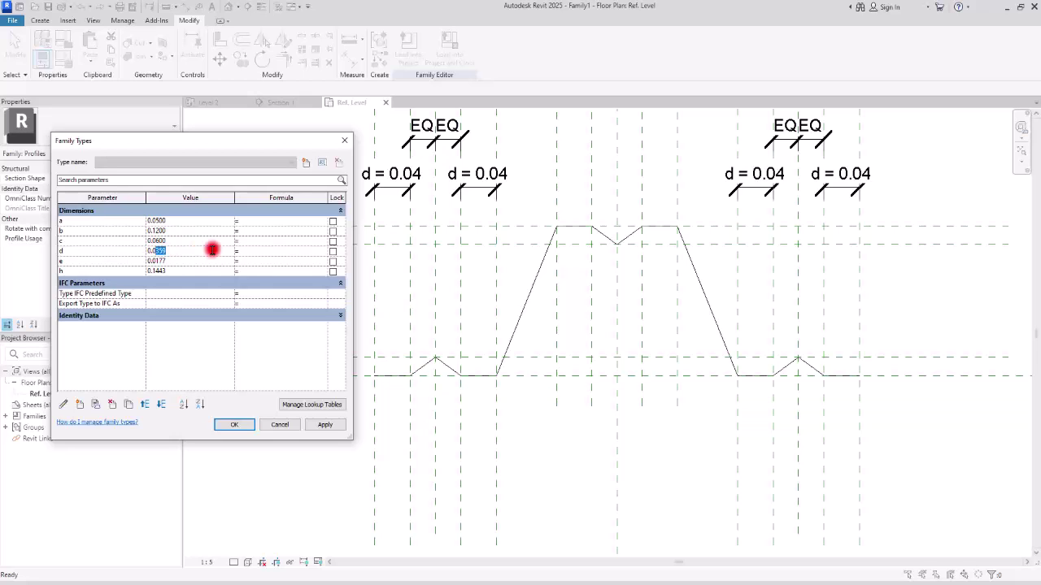
text(500)
click(325, 424)
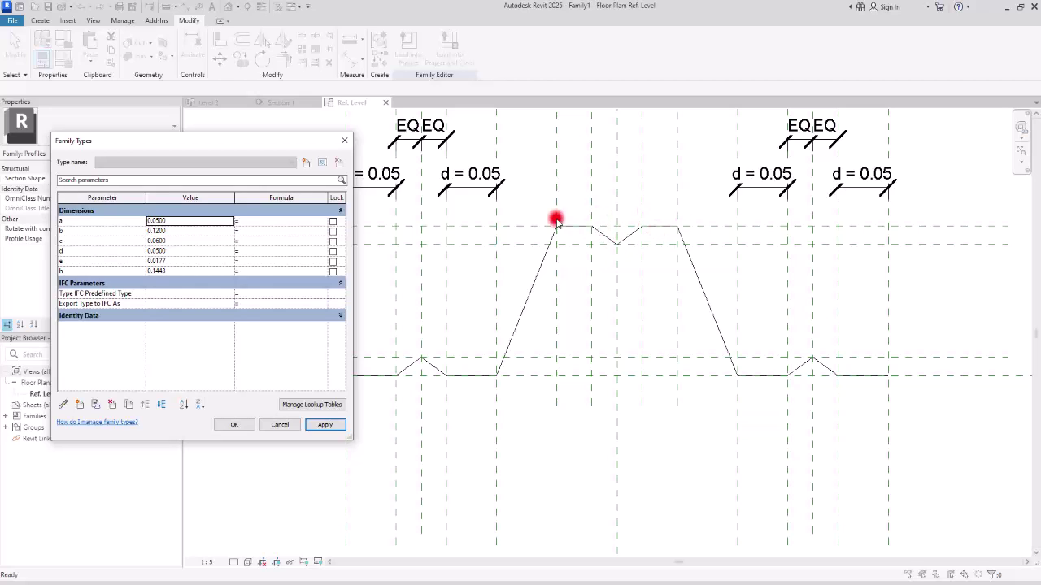
Step: Give parameter e the formula a / 2, set its value to 0.015 and apply it to the profile
click(254, 262)
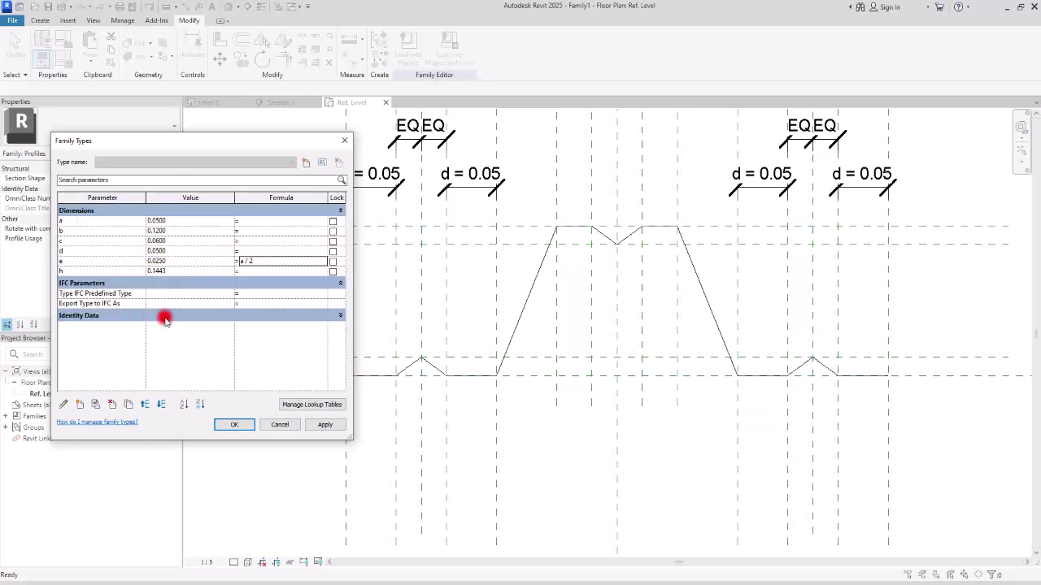
click(167, 261)
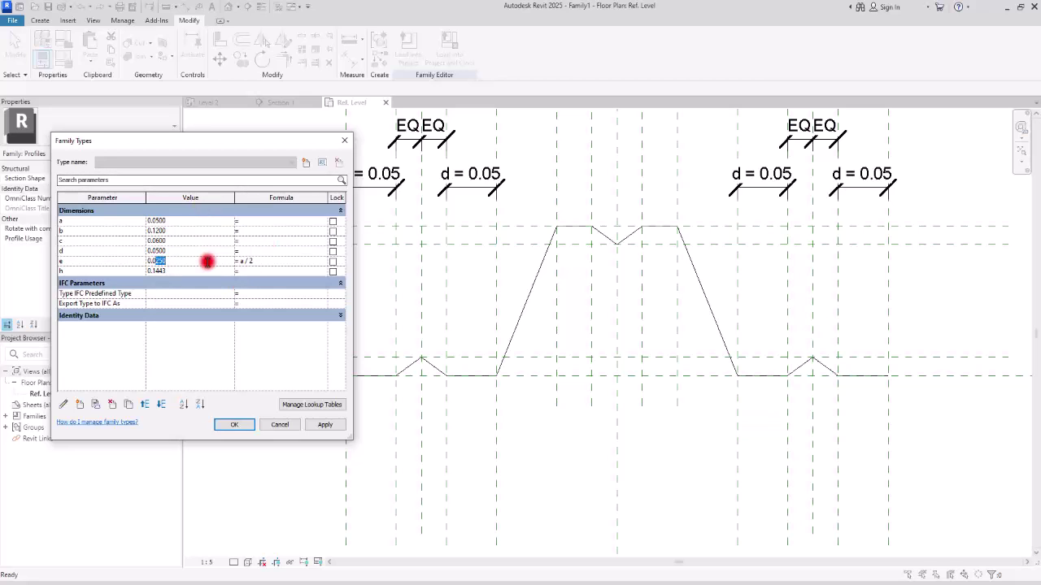
text(0.015)
click(342, 424)
click(339, 425)
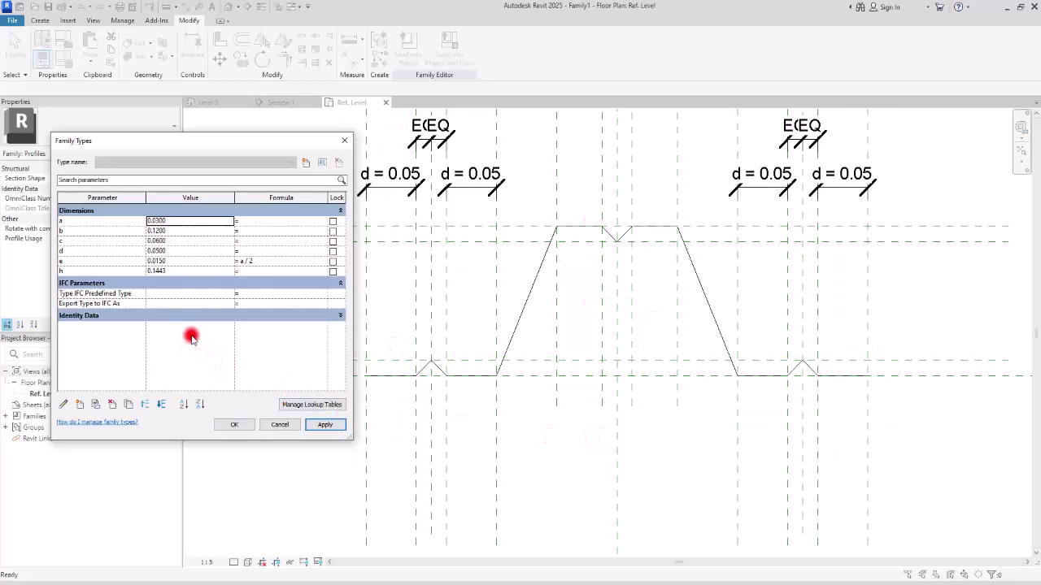
Step: Set parameter h to 0.10, apply it and accept the family types
click(155, 272)
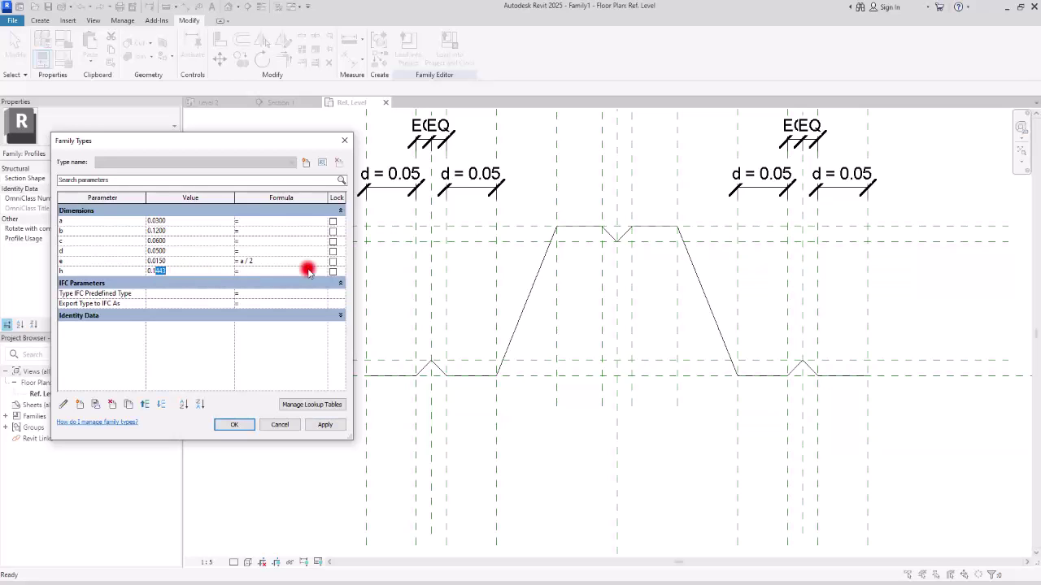
text(0.10)
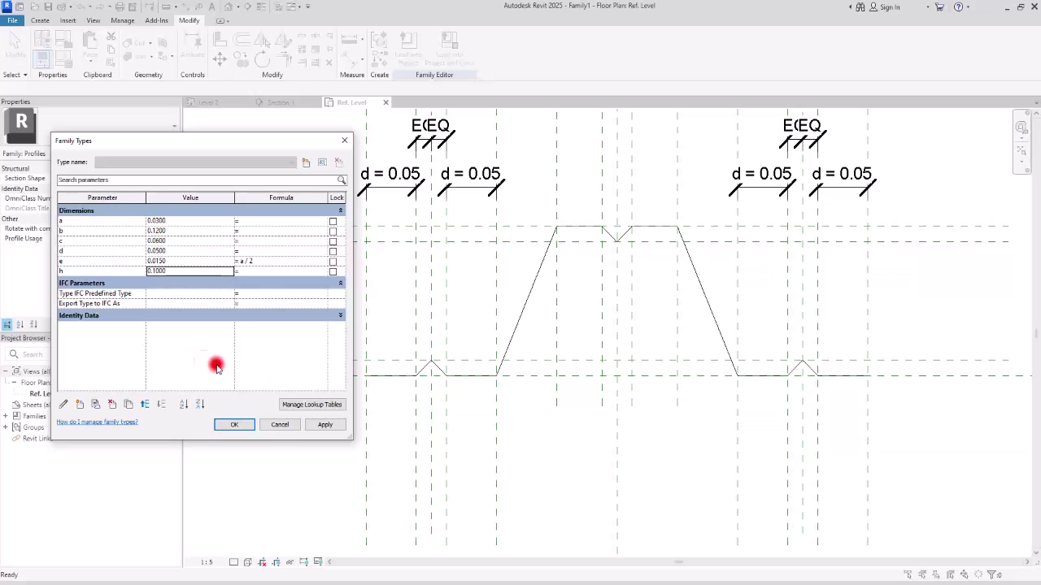
click(317, 425)
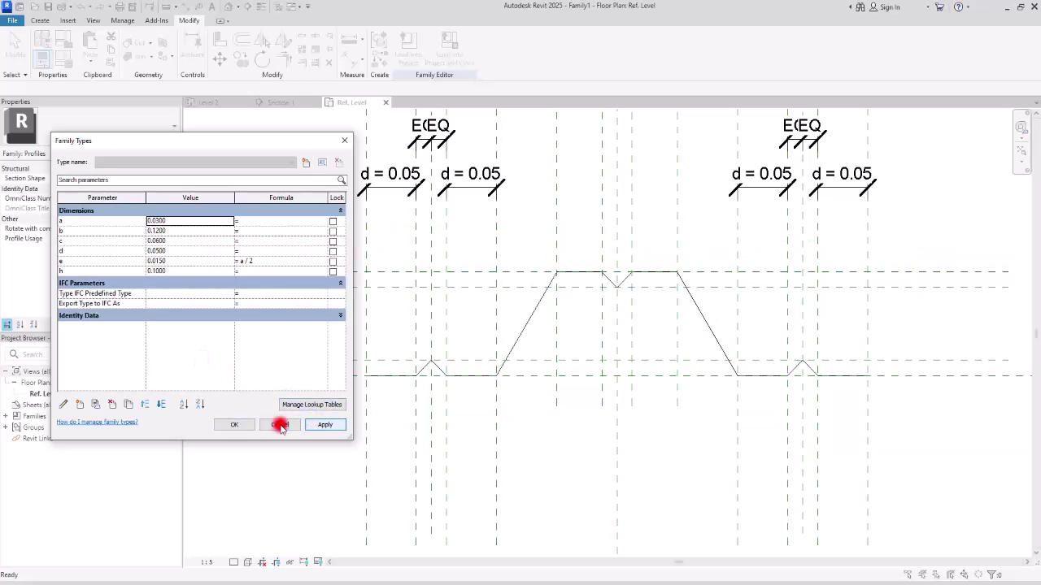
click(234, 424)
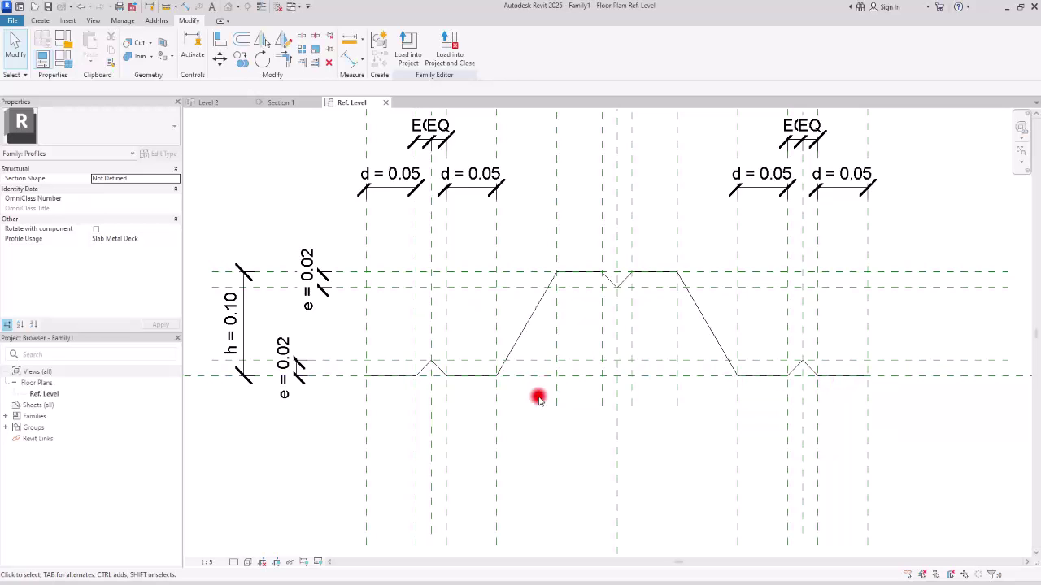
Step: Delete the leftover elements in the area to the right of the dimensioned profile
scroll(576, 345, down, 3)
middle_drag(691, 255, 526, 291)
scroll(526, 291, down, 2)
drag(583, 235, 956, 385)
key(Delete)
scroll(511, 273, up, 4)
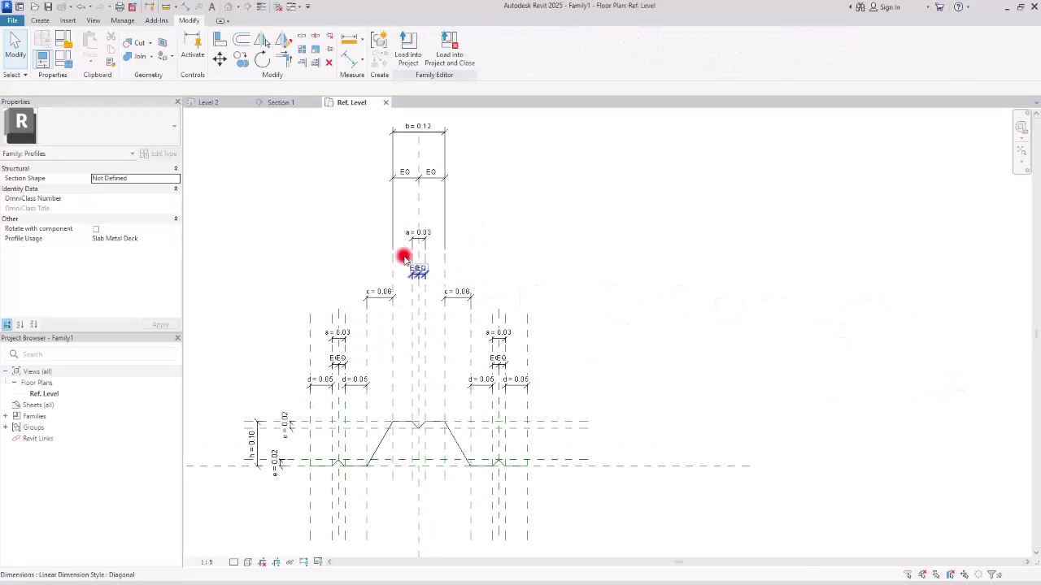
Step: Save the profile family as RVT PLUS Metal Deck and load it into the project
click(10, 22)
click(40, 151)
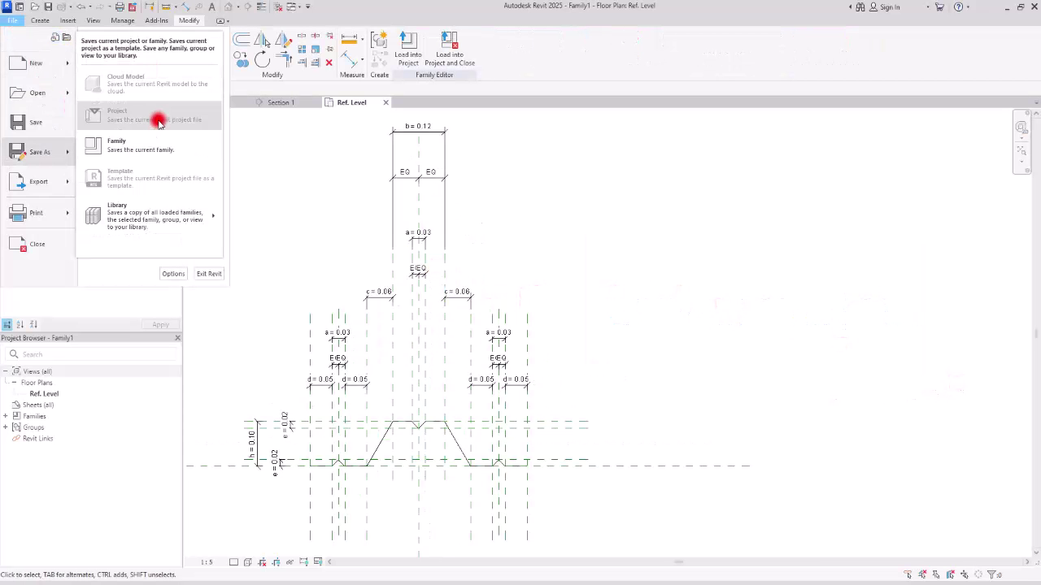
click(153, 149)
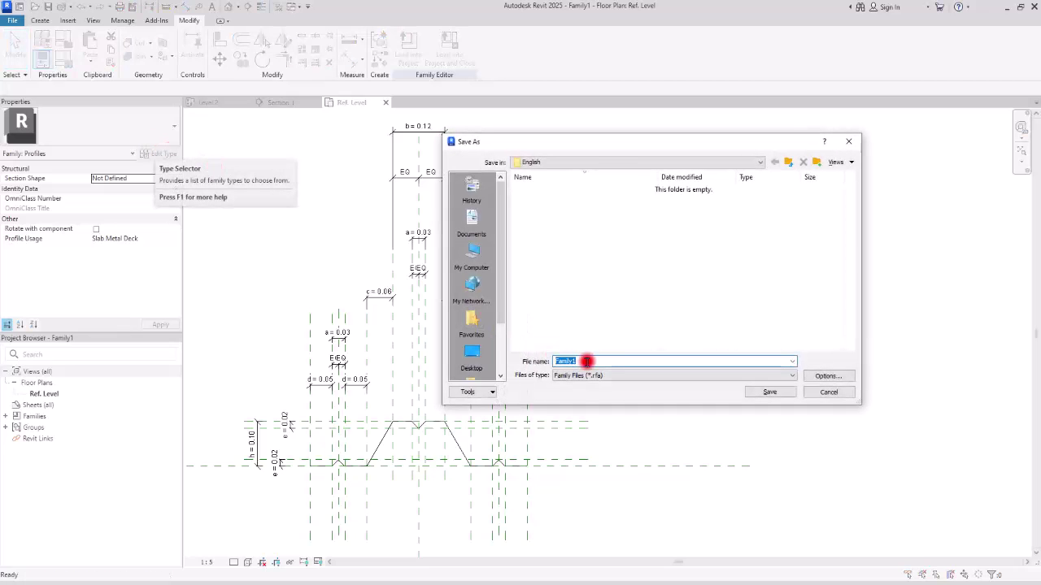
text(RVT PLUS Metal De)
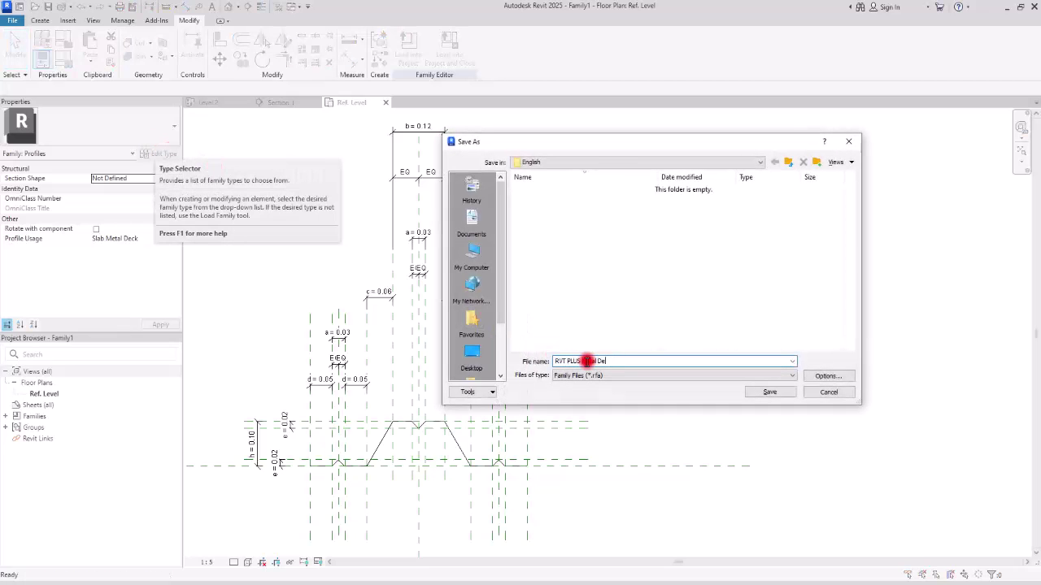
text(ck)
click(765, 391)
click(407, 42)
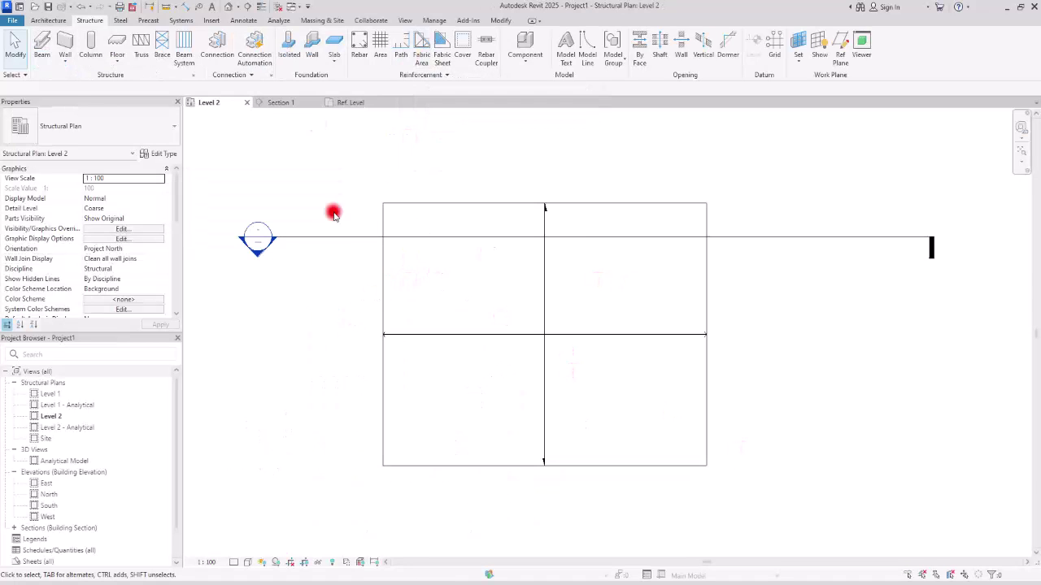
Step: In Section 1, set the floor type's structural deck profile to RVT PLUS Metal Deck : RVT PLUS Metal Deck and accept the type change
click(294, 103)
click(630, 360)
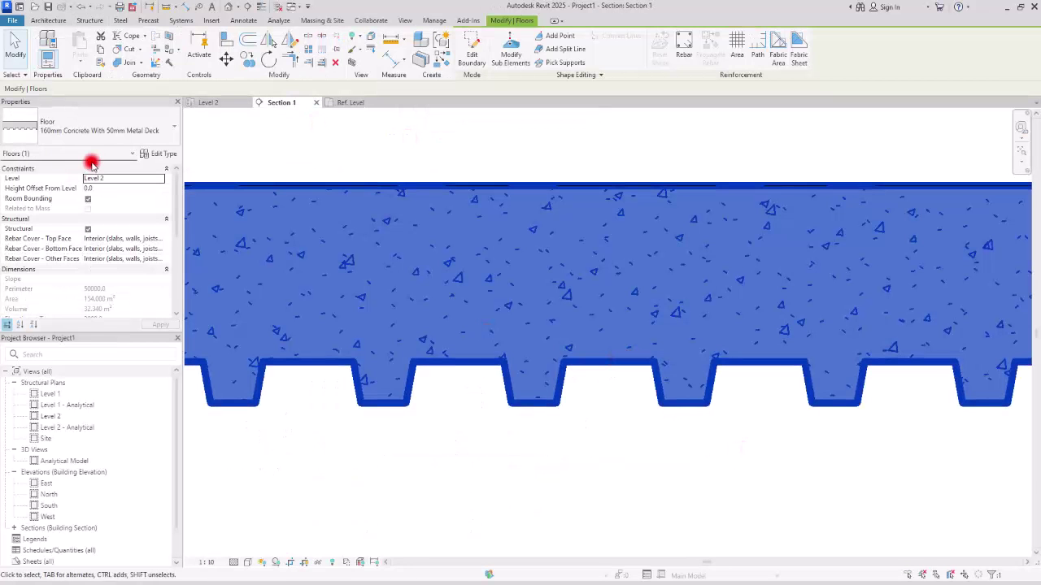
click(158, 154)
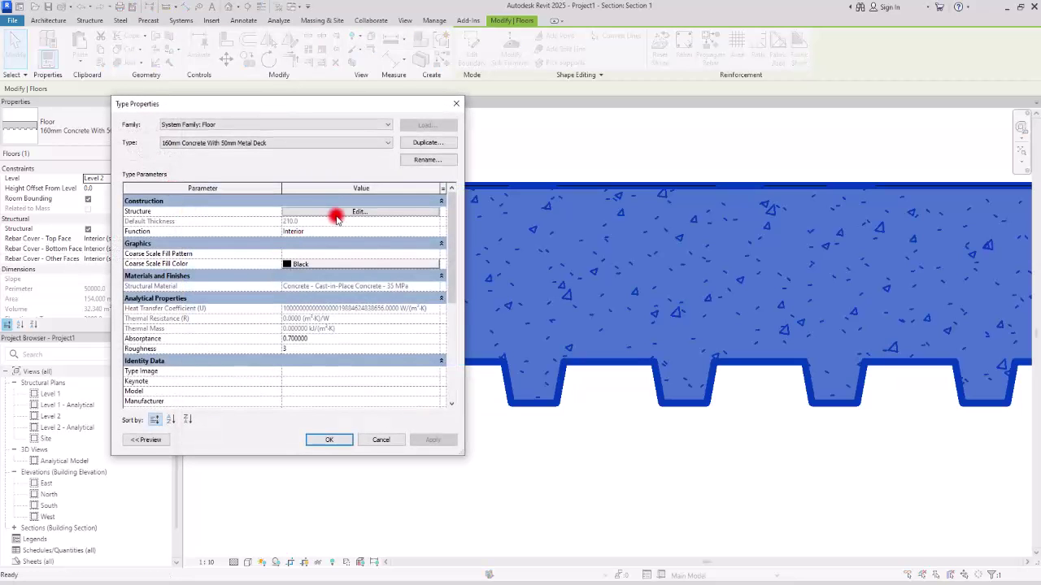
click(338, 212)
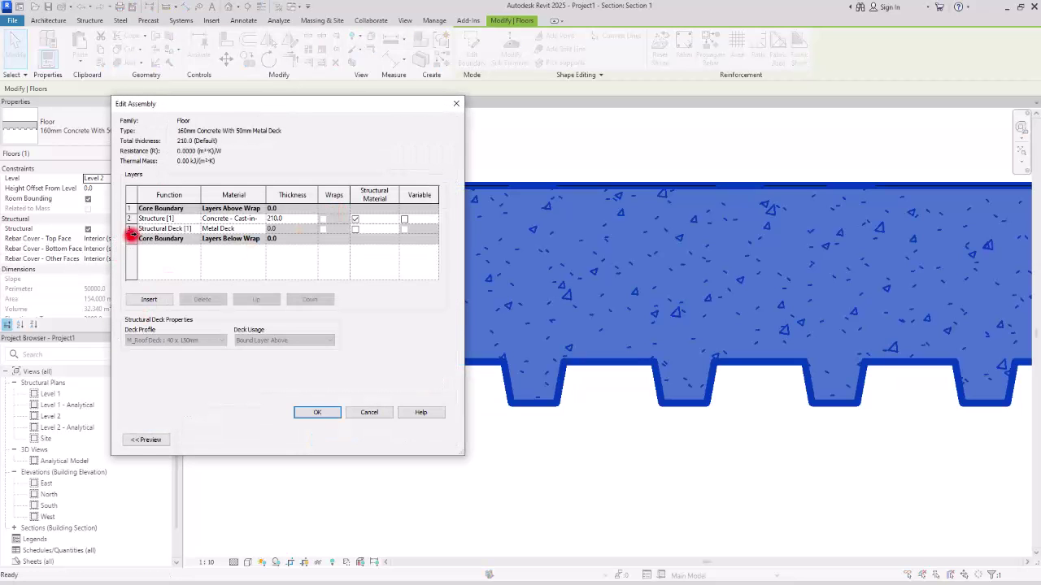
click(129, 229)
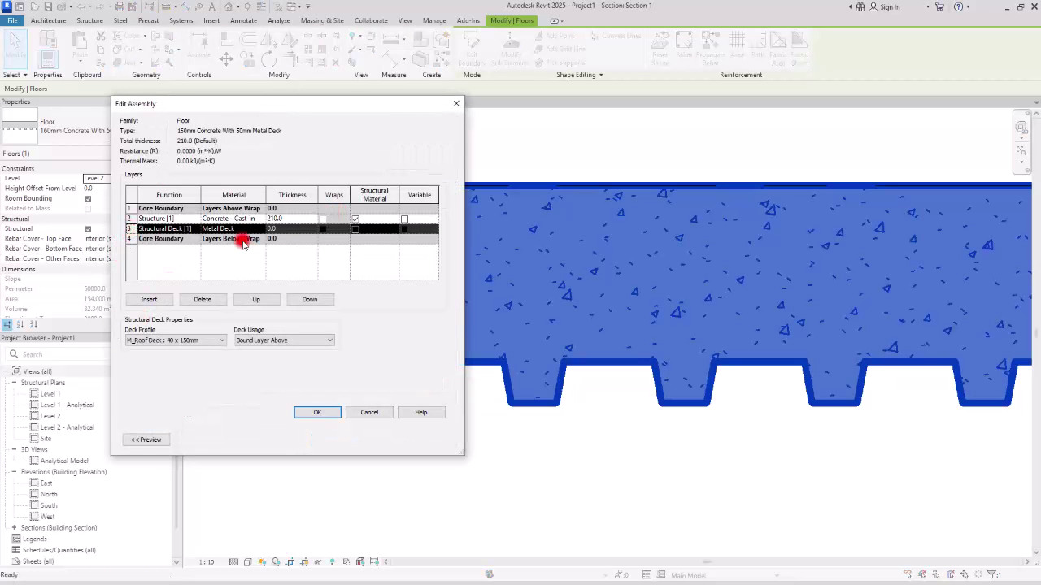
click(220, 340)
click(220, 340)
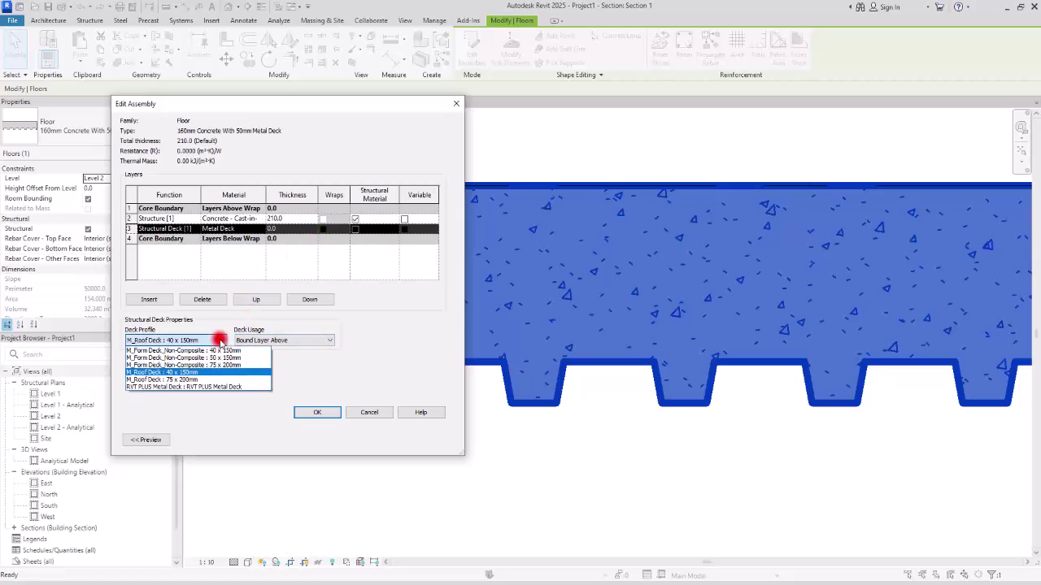
click(199, 388)
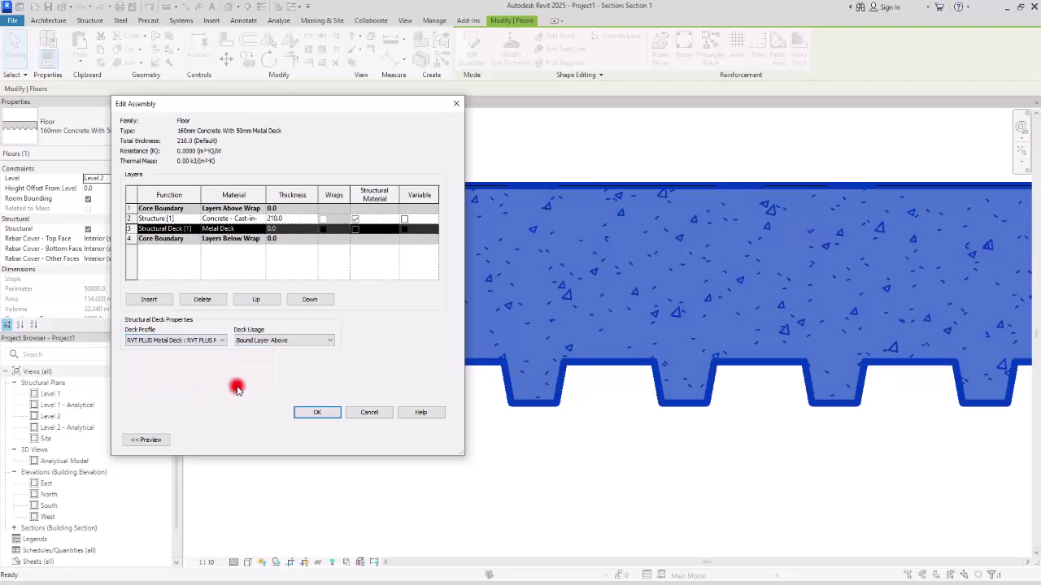
click(329, 414)
click(330, 440)
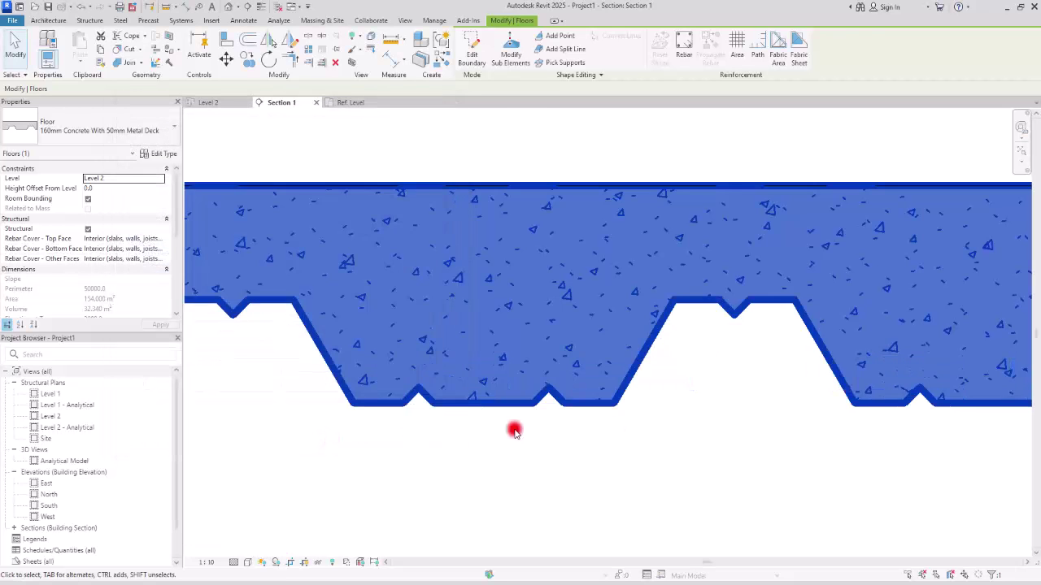
Step: Examine the shape and repetition of the new metal deck profile along the floor's underside in Section 1
click(524, 281)
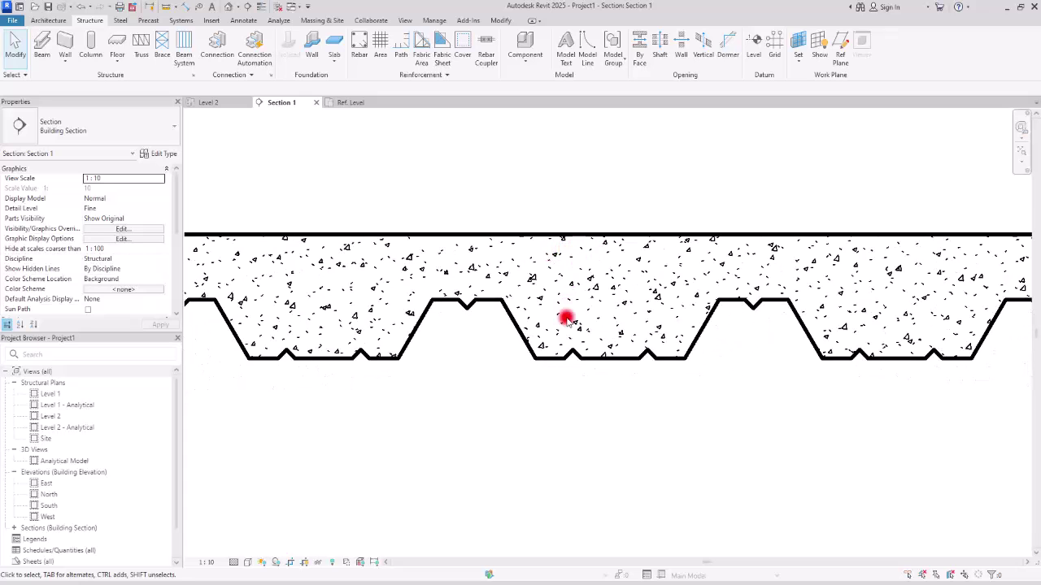
scroll(411, 317, up, 2)
scroll(410, 317, up, 1)
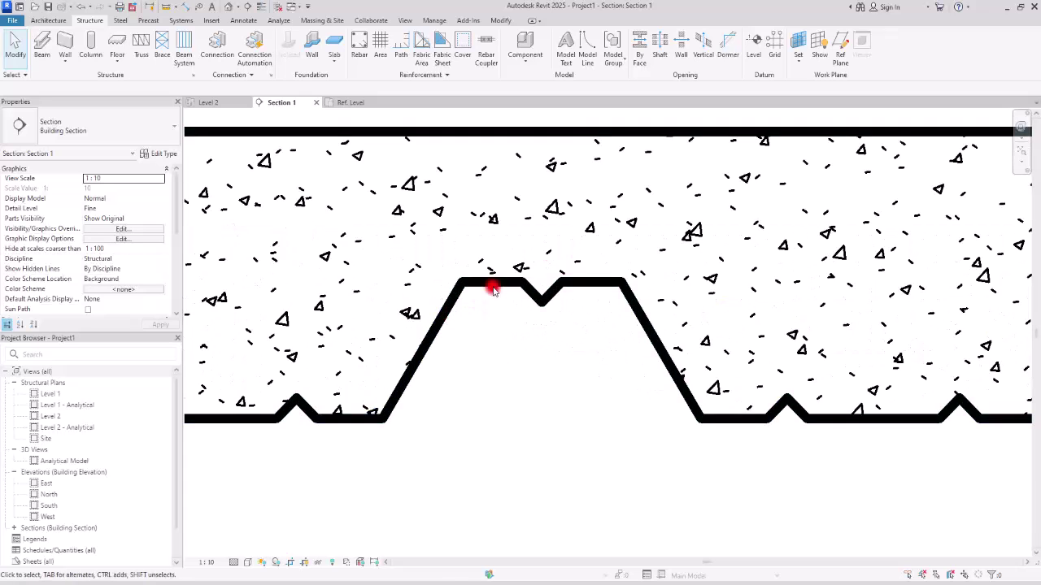
scroll(754, 316, down, 3)
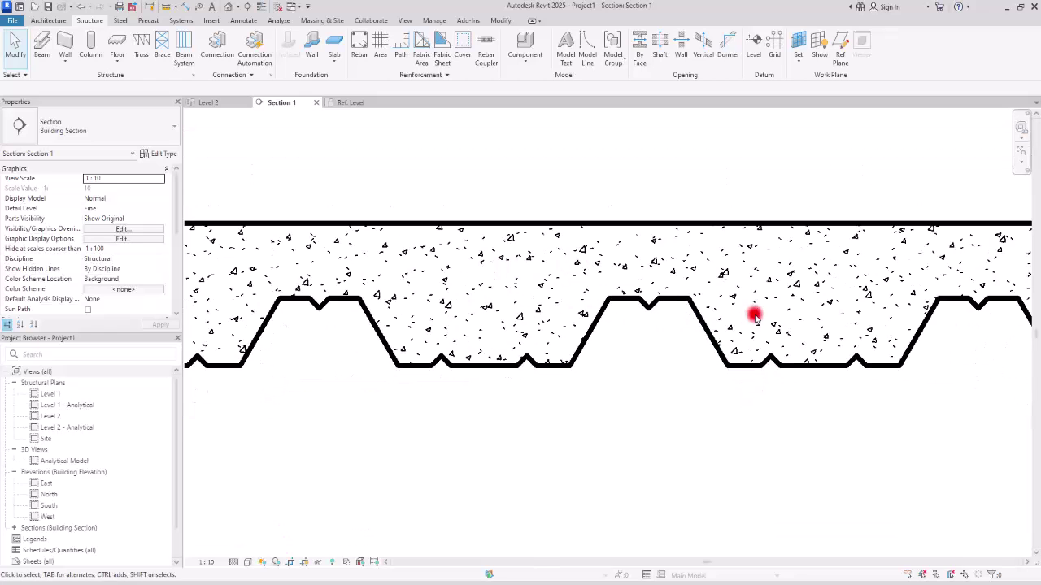
middle_drag(723, 191, 650, 205)
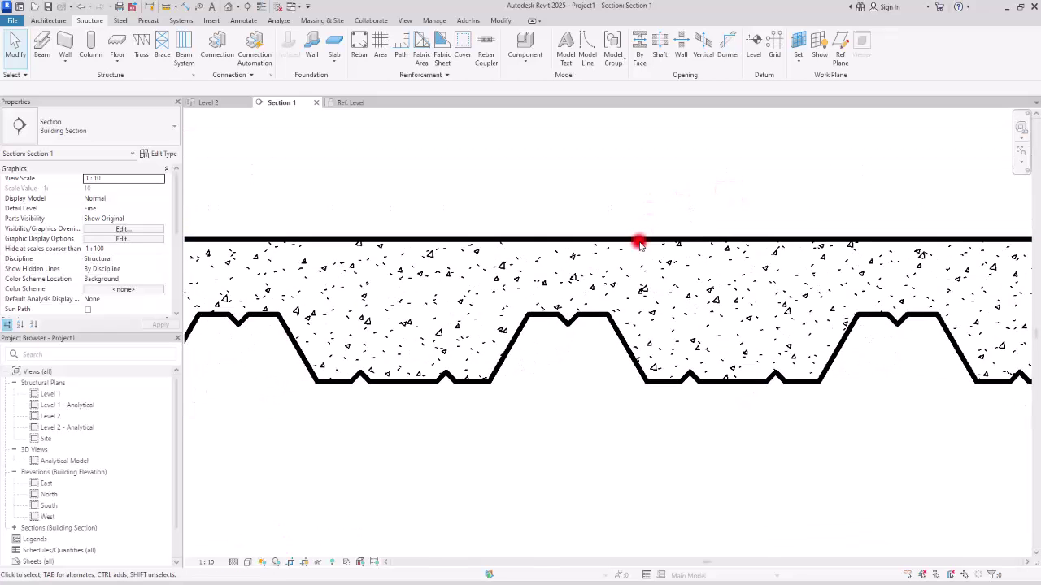
scroll(658, 391, down, 2)
middle_drag(1020, 361, 829, 352)
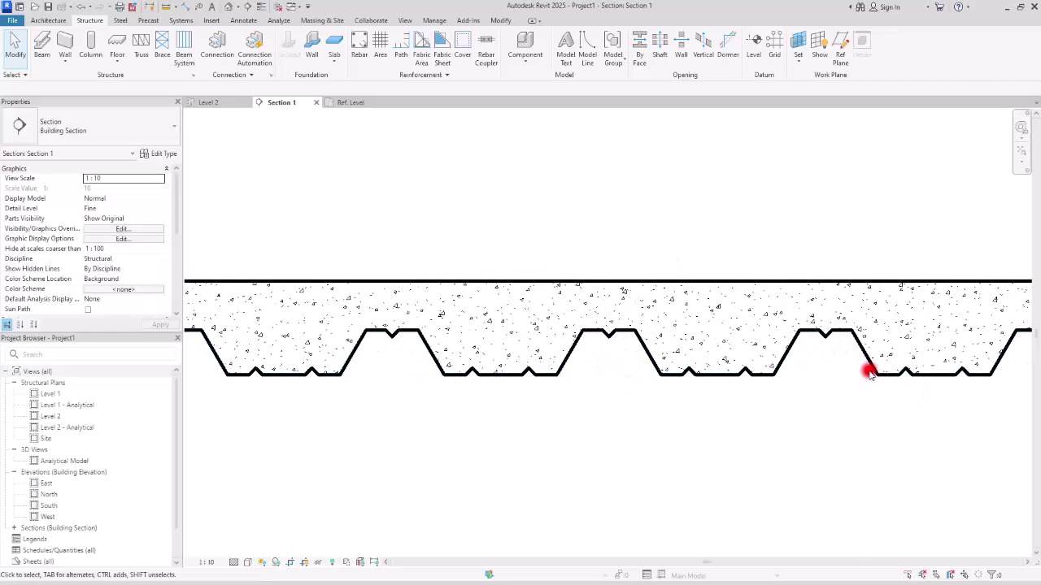
Step: Review the deck profile assigned in the floor type's structure layers and leave the type unmodified
click(721, 377)
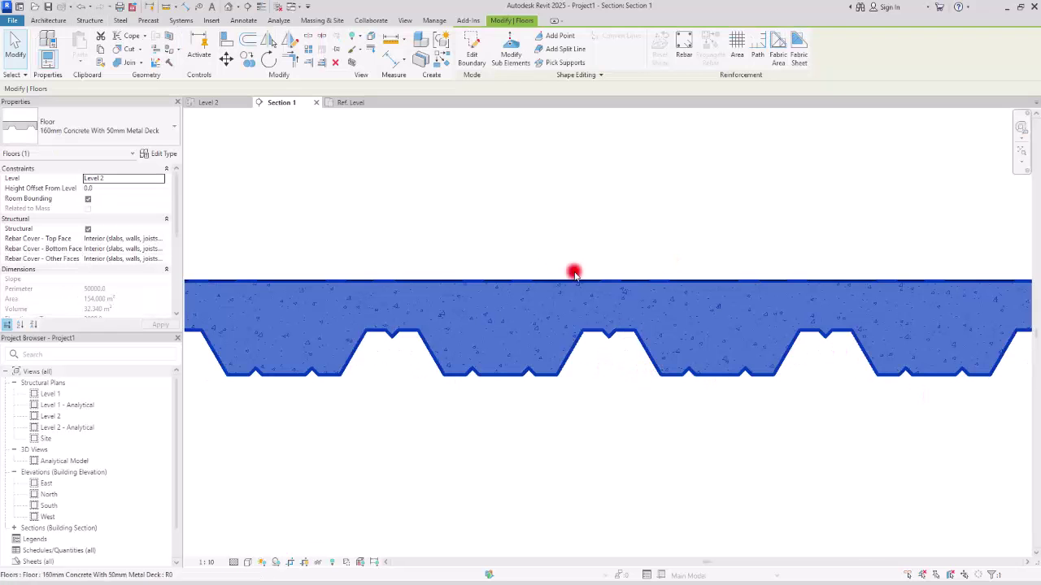
click(153, 153)
click(314, 211)
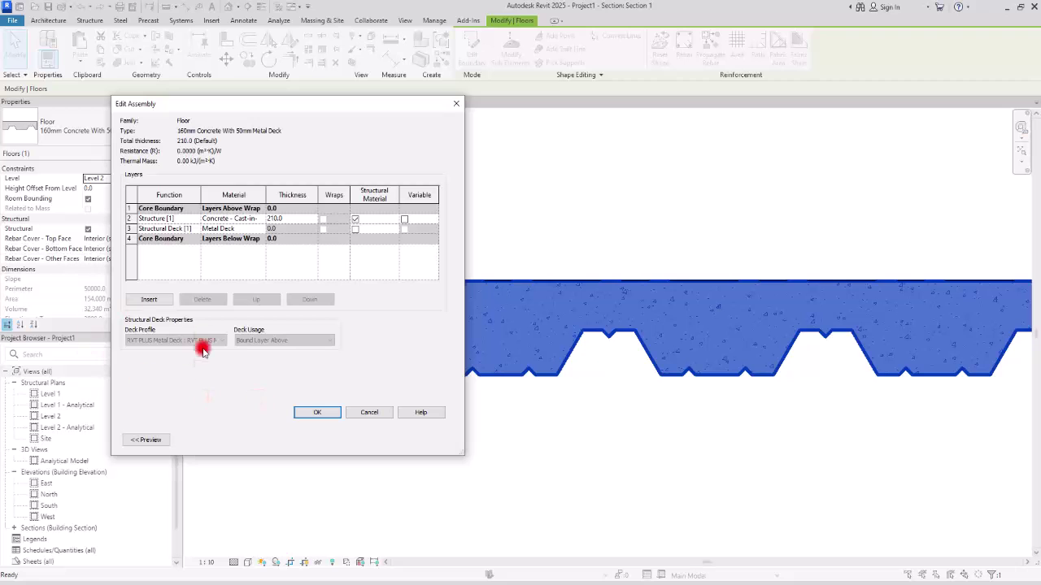
click(368, 409)
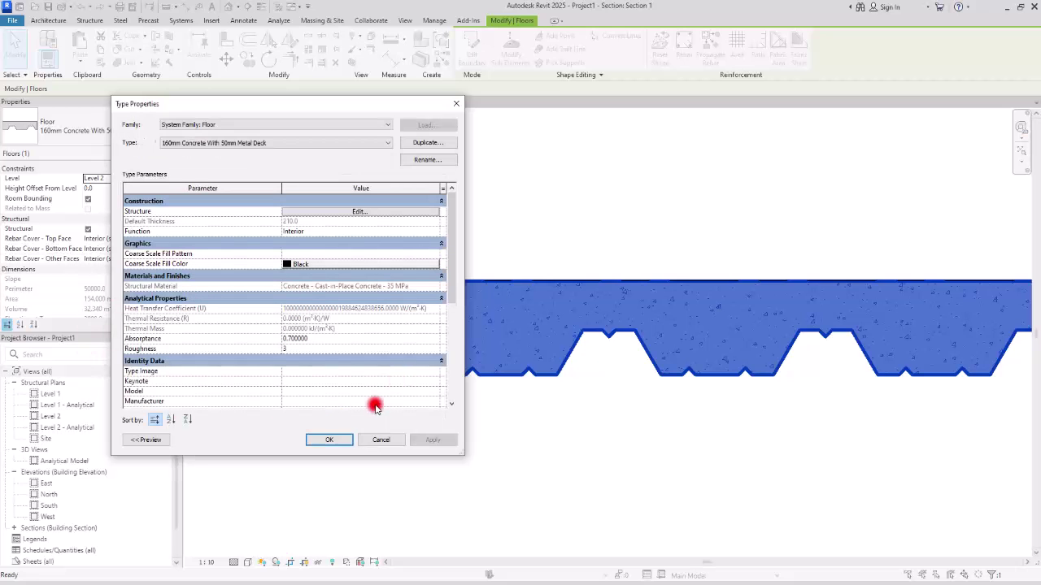
click(383, 440)
click(594, 179)
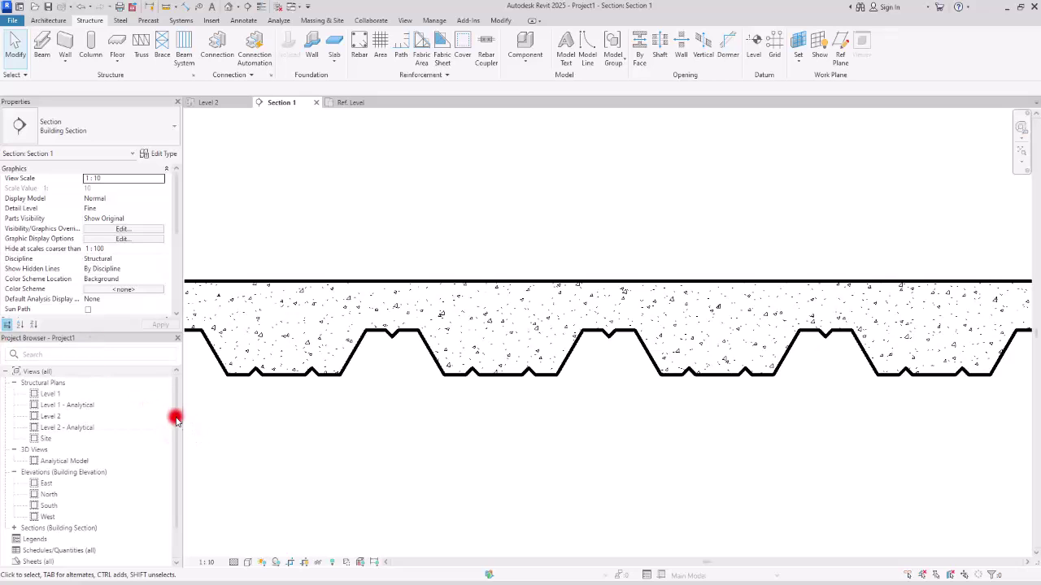
Step: Find the RVT PLUS Metal Deck type among the project's profile families and open its type properties
scroll(174, 404, down, 1)
click(13, 540)
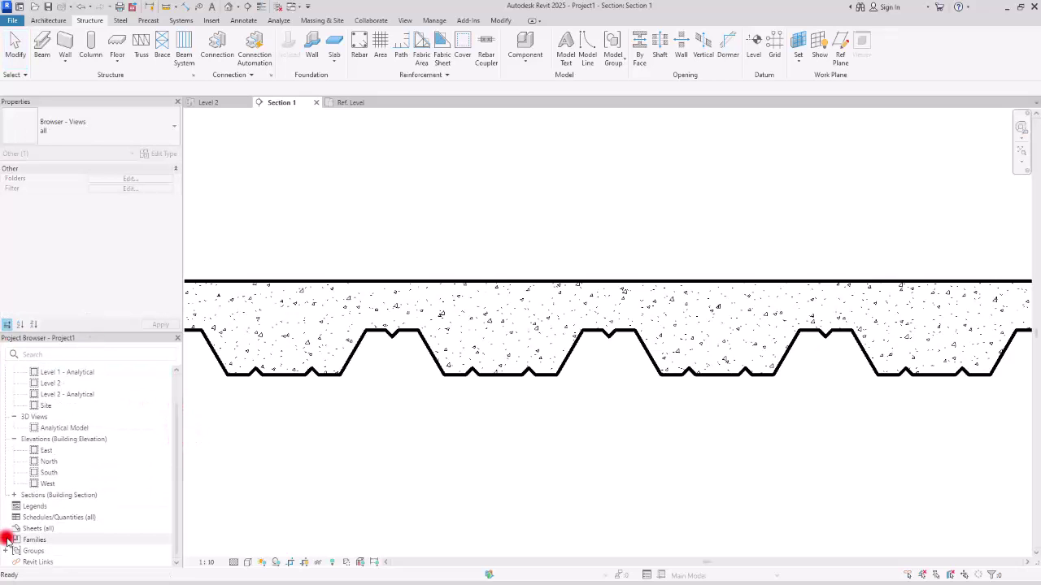
drag(174, 418, 168, 489)
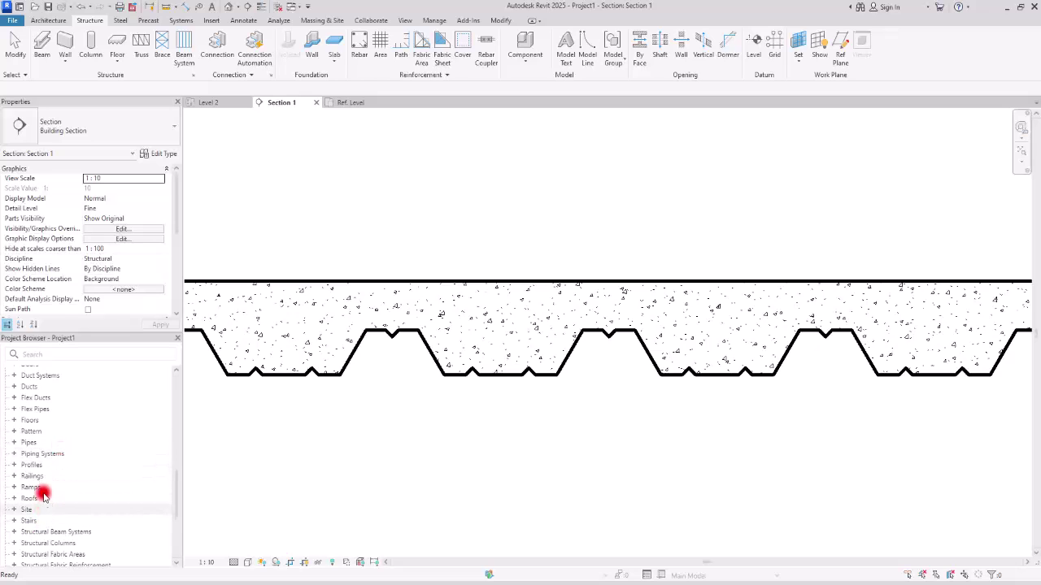
click(13, 465)
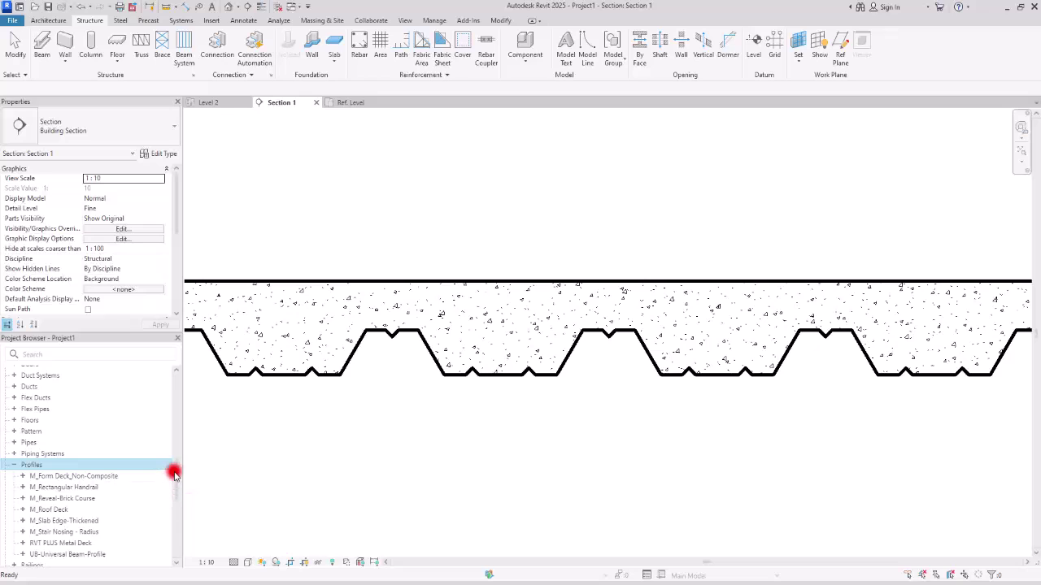
drag(176, 475, 176, 486)
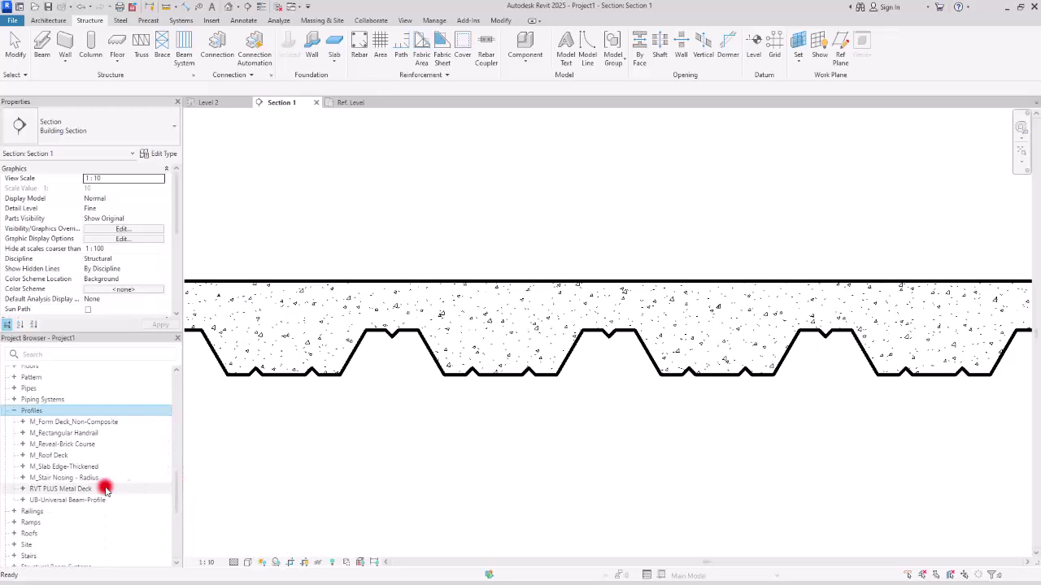
click(39, 489)
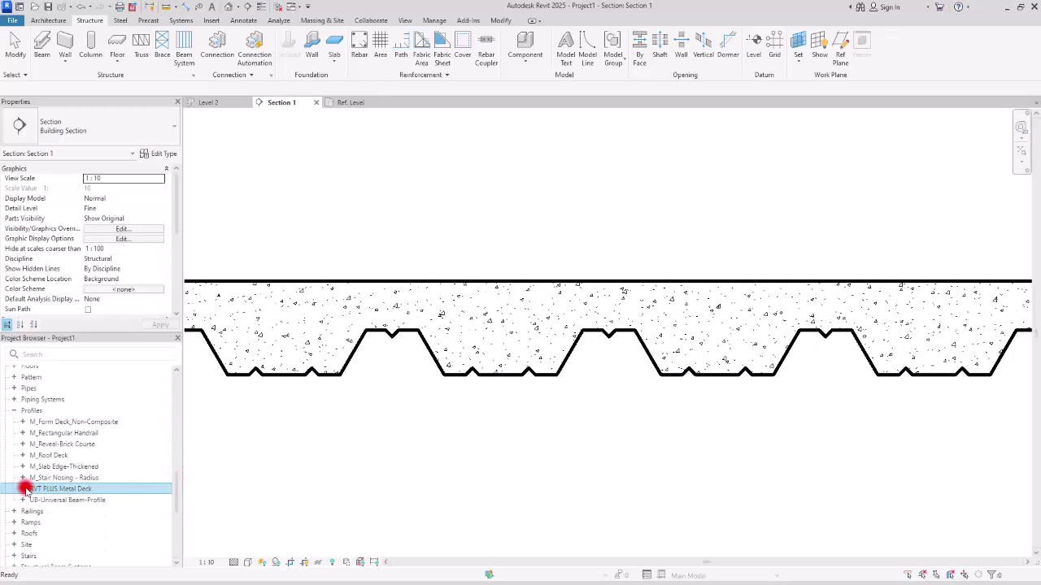
click(23, 490)
click(63, 501)
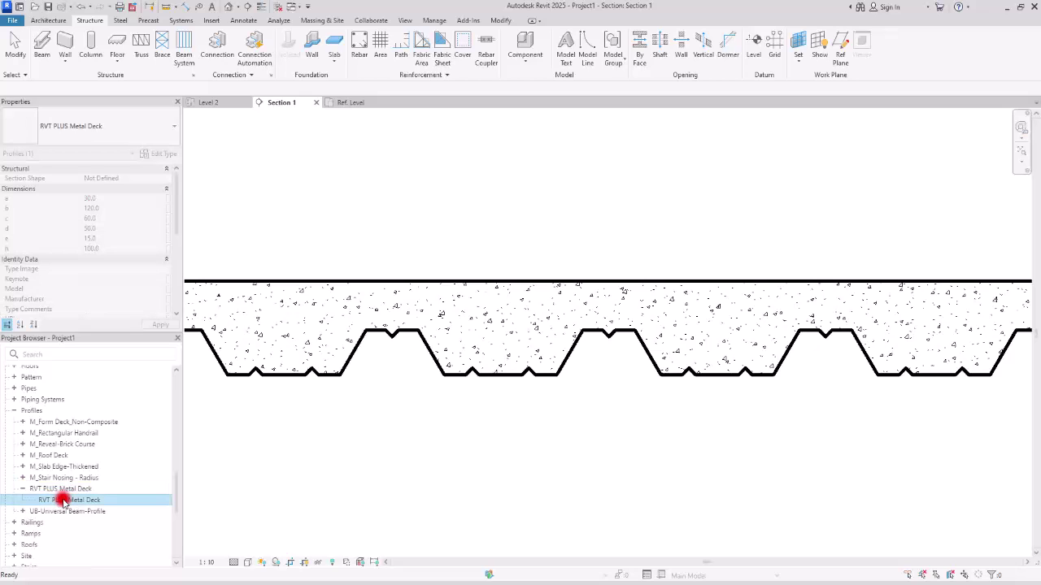
right_click(63, 501)
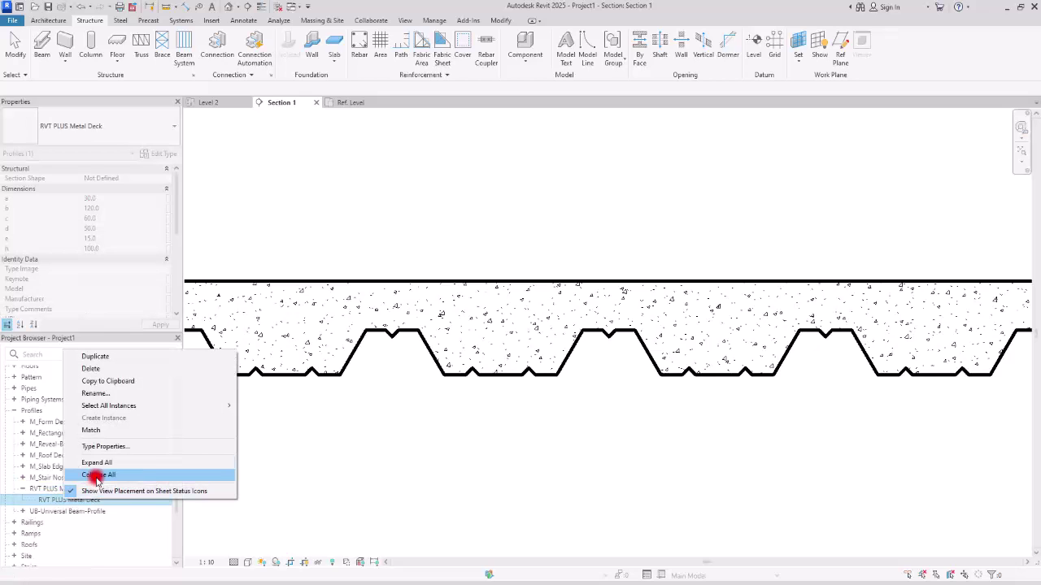
click(145, 448)
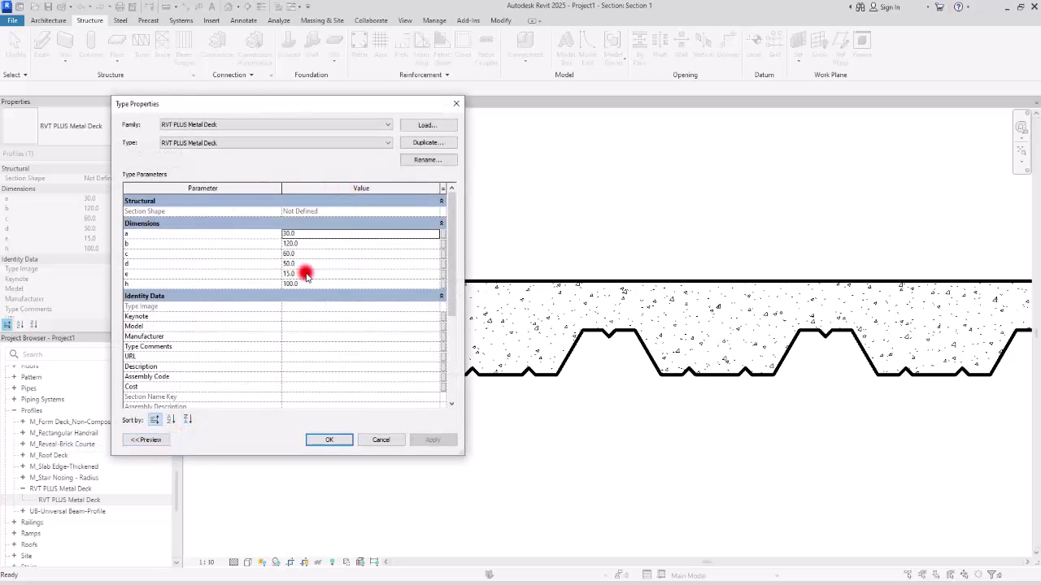
Step: Set dimension b of the RVT PLUS Metal Deck type to 150 and apply it
click(307, 244)
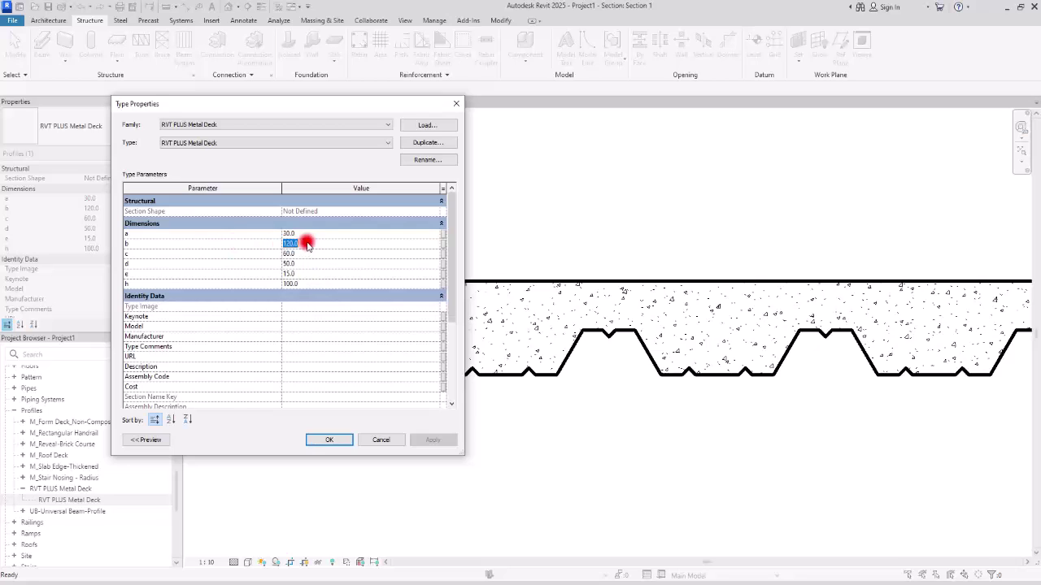
text(150)
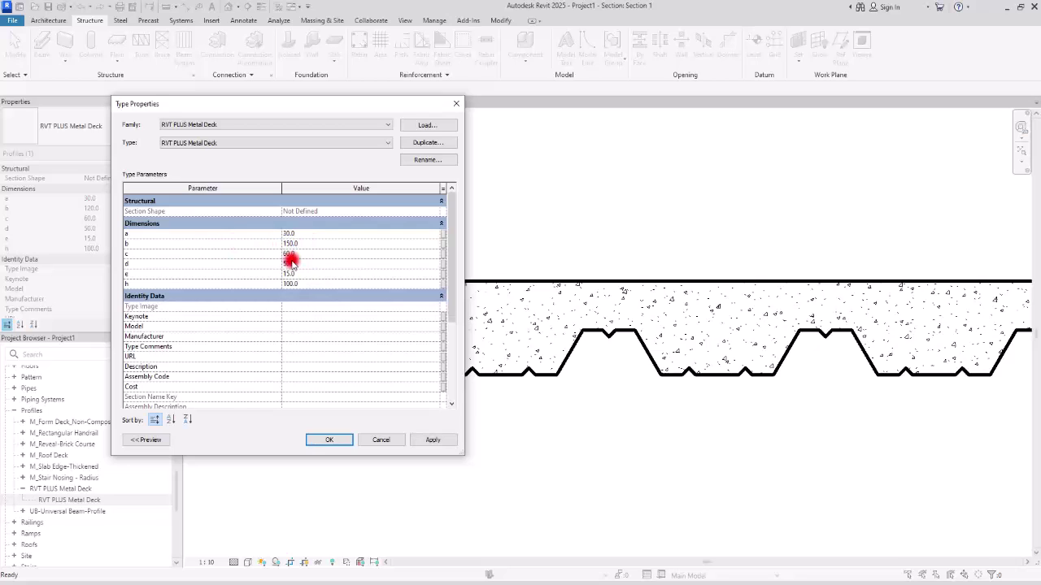
click(335, 443)
click(431, 442)
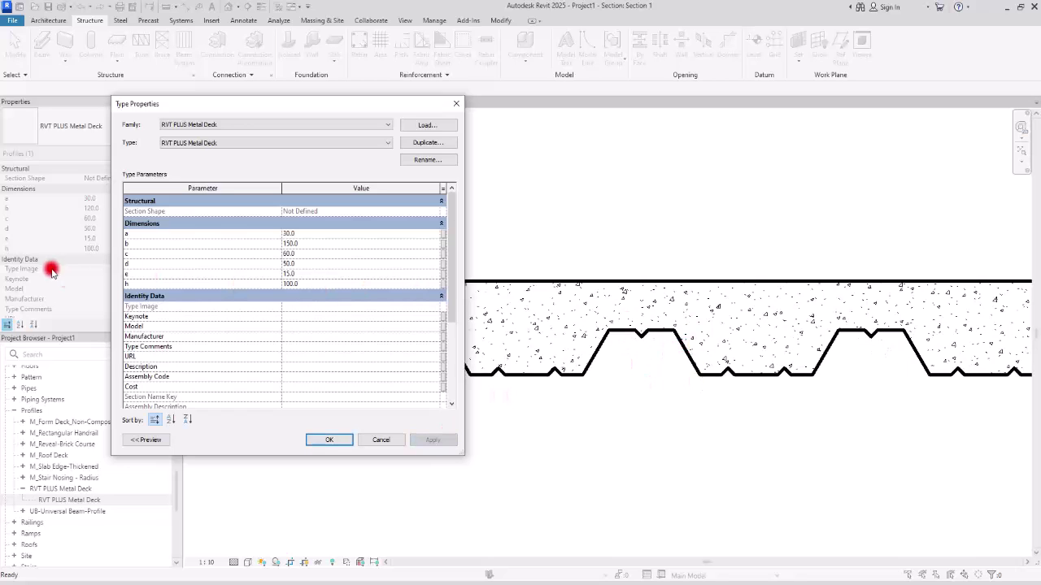
Step: Set dimension h of the RVT PLUS Metal Deck type to 120, accept the type properties and clear the selection
click(303, 284)
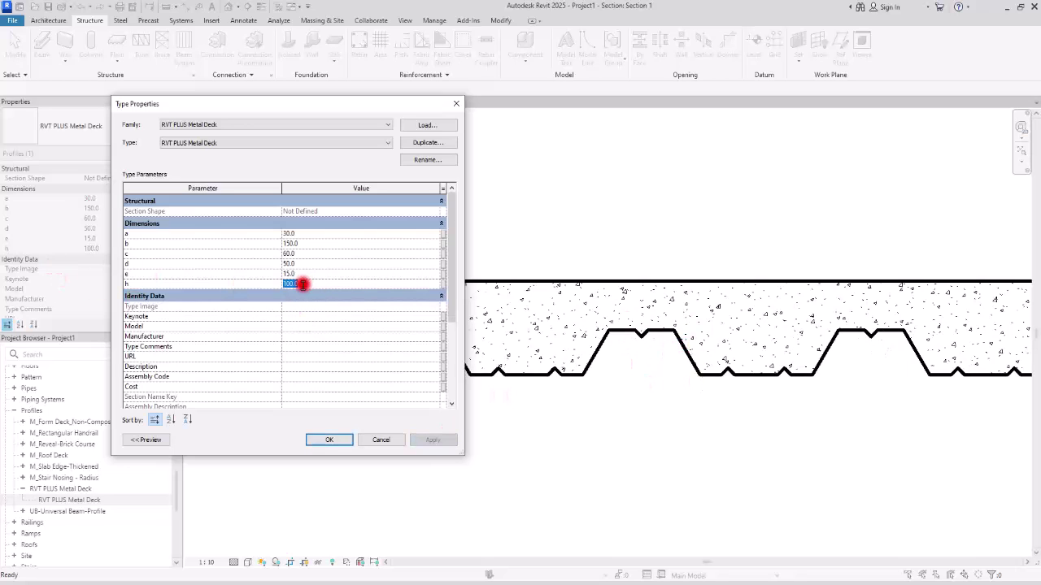
text(120)
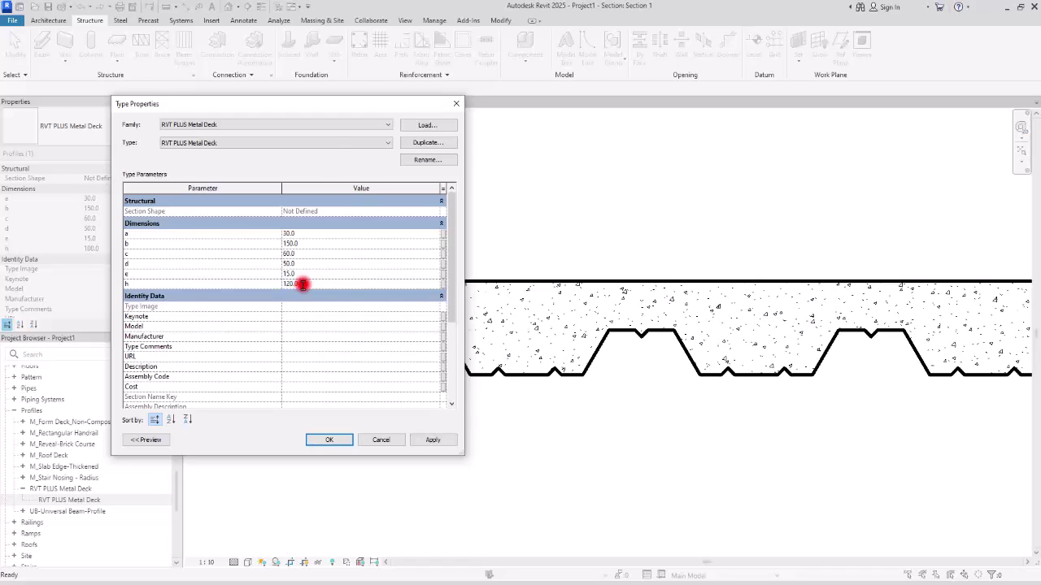
click(330, 440)
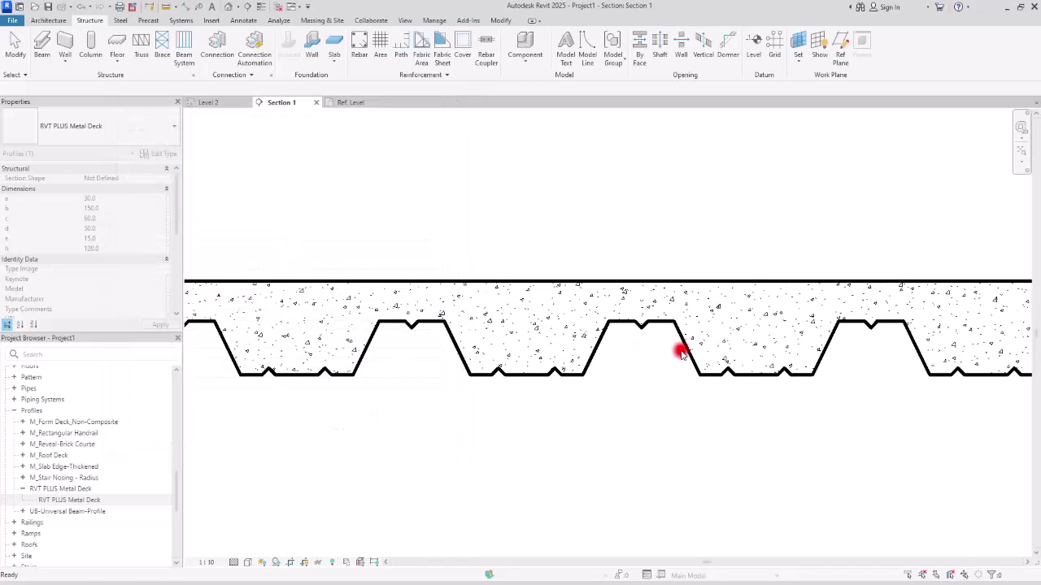
click(691, 227)
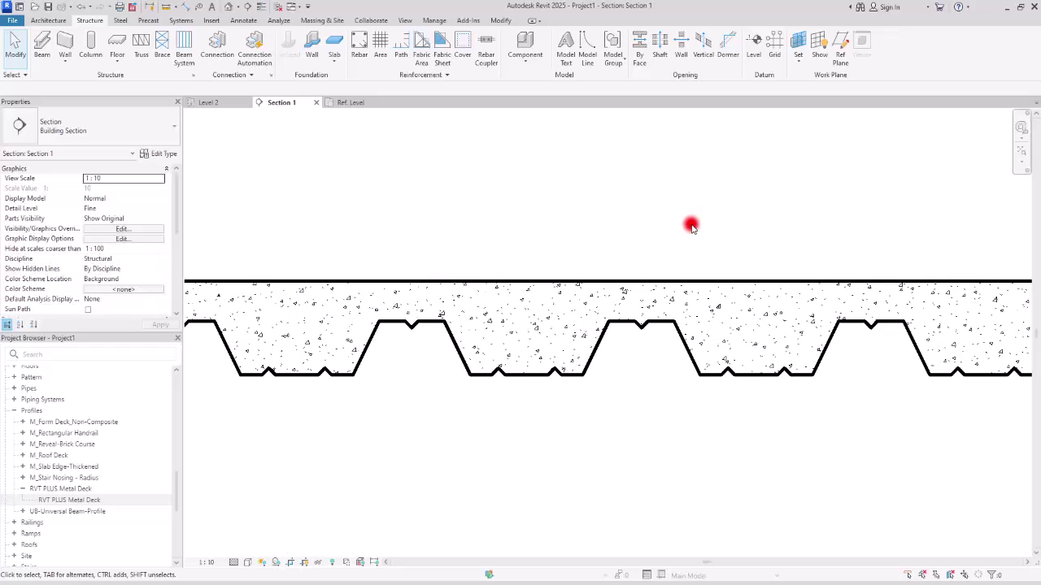